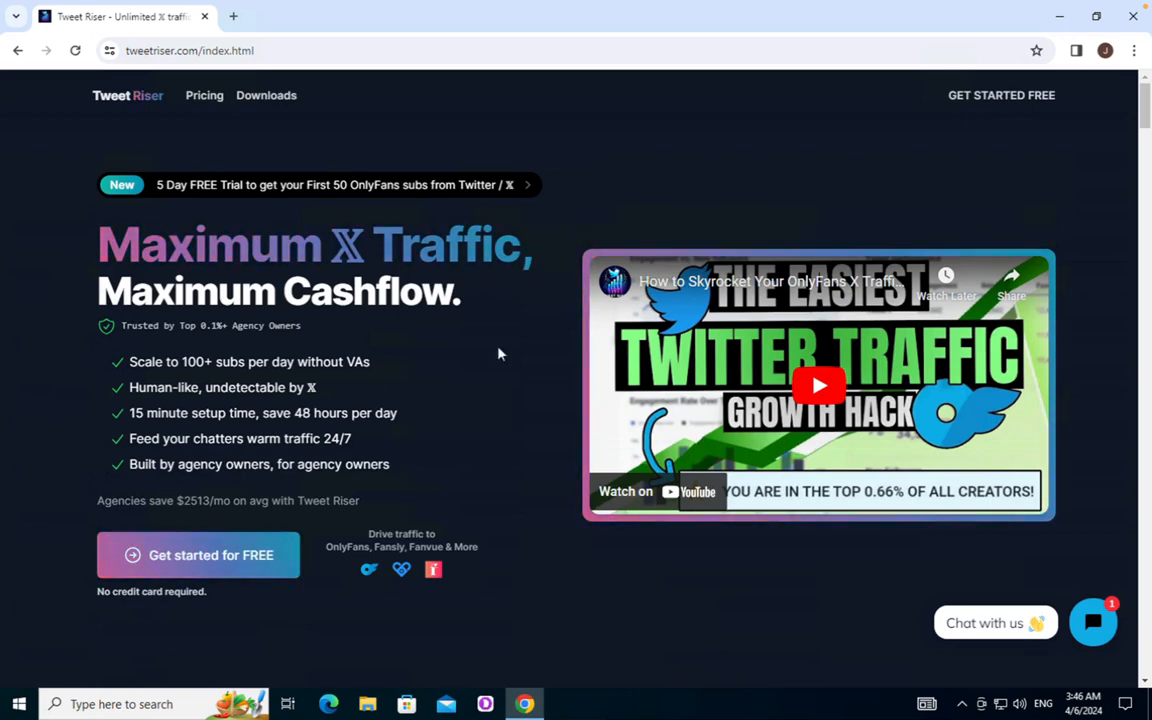
Scroll through the installation guide document, marking the Open Dolphin Anty step
{"action": "scroll", "coordinate": [540, 349], "scroll_direction": "down", "scroll_amount": 1}
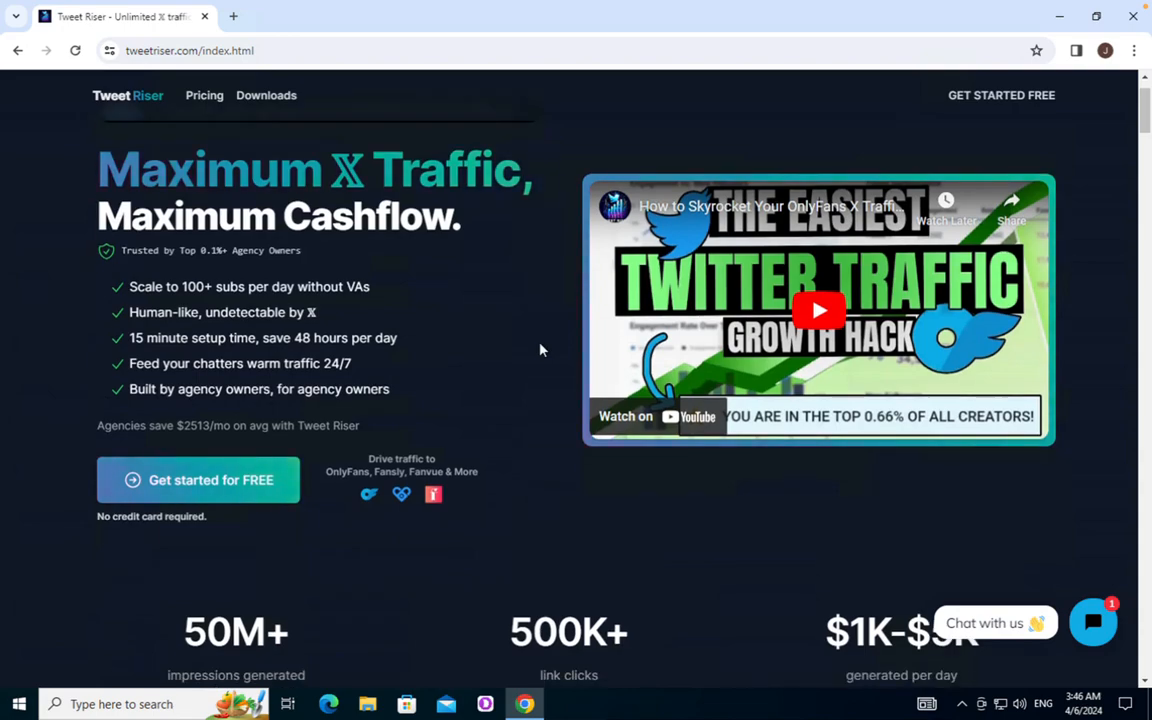
{"action": "scroll", "coordinate": [540, 349], "scroll_direction": "down", "scroll_amount": 2}
{"action": "scroll", "coordinate": [540, 349], "scroll_direction": "up", "scroll_amount": 3}
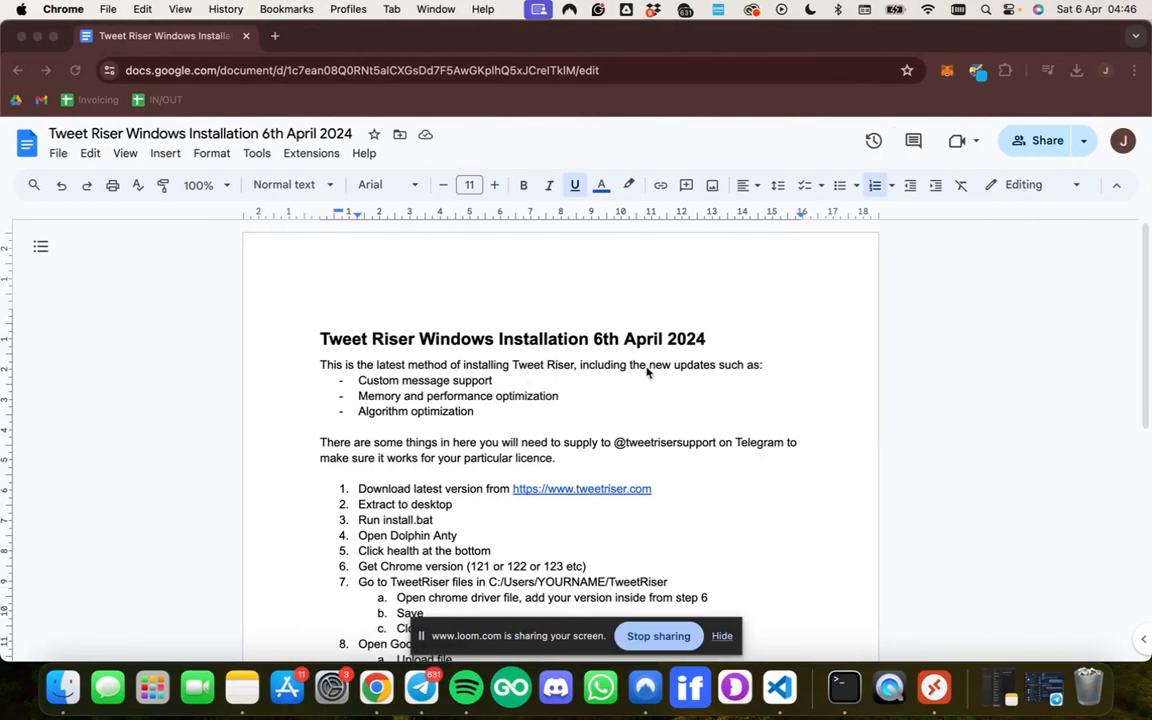
{"action": "left_click", "coordinate": [621, 385]}
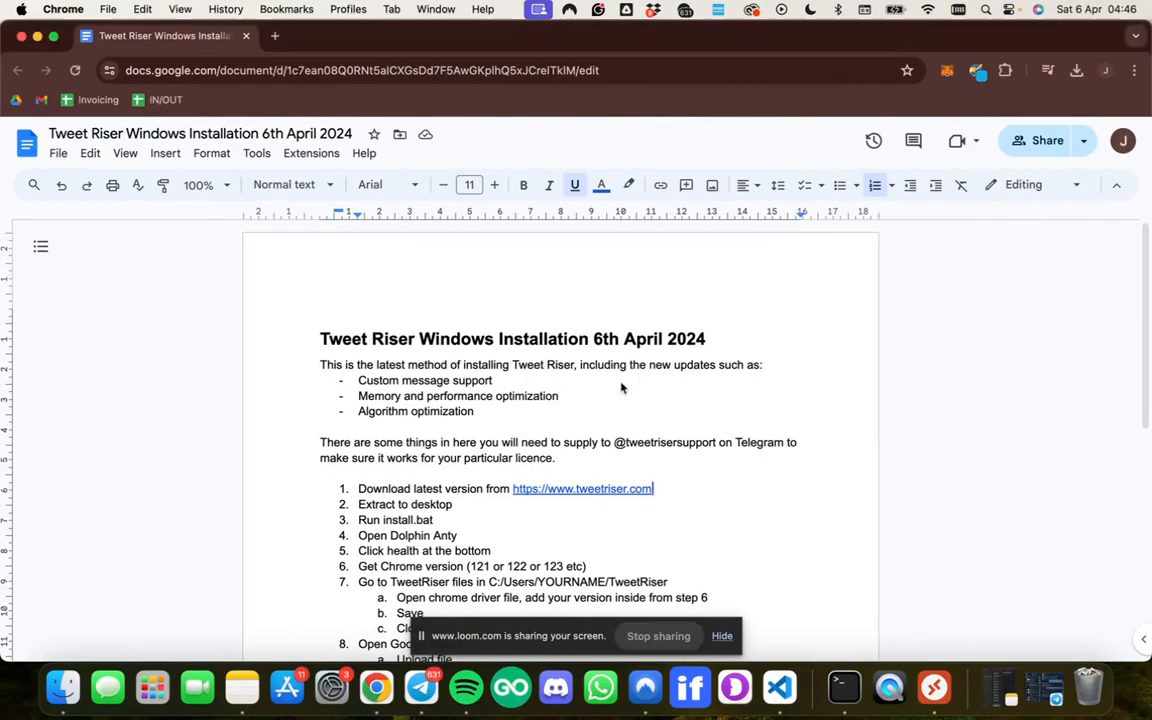
{"action": "left_click", "coordinate": [586, 397]}
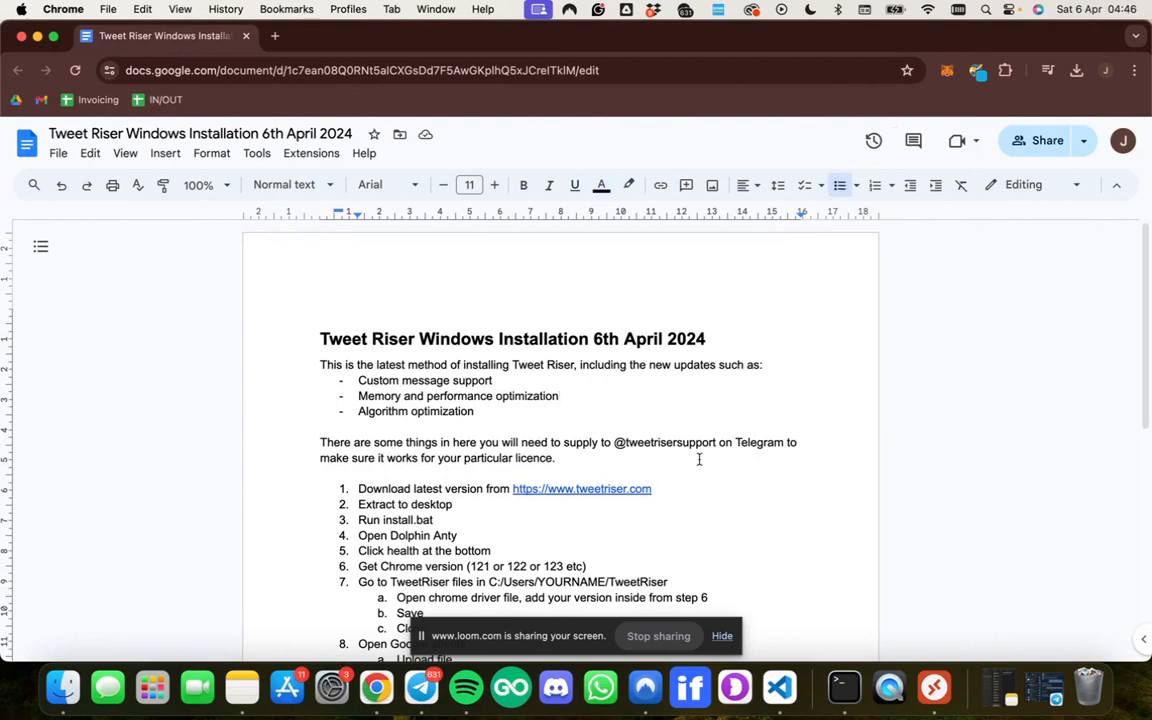
{"action": "scroll", "coordinate": [699, 459], "scroll_direction": "down", "scroll_amount": 2}
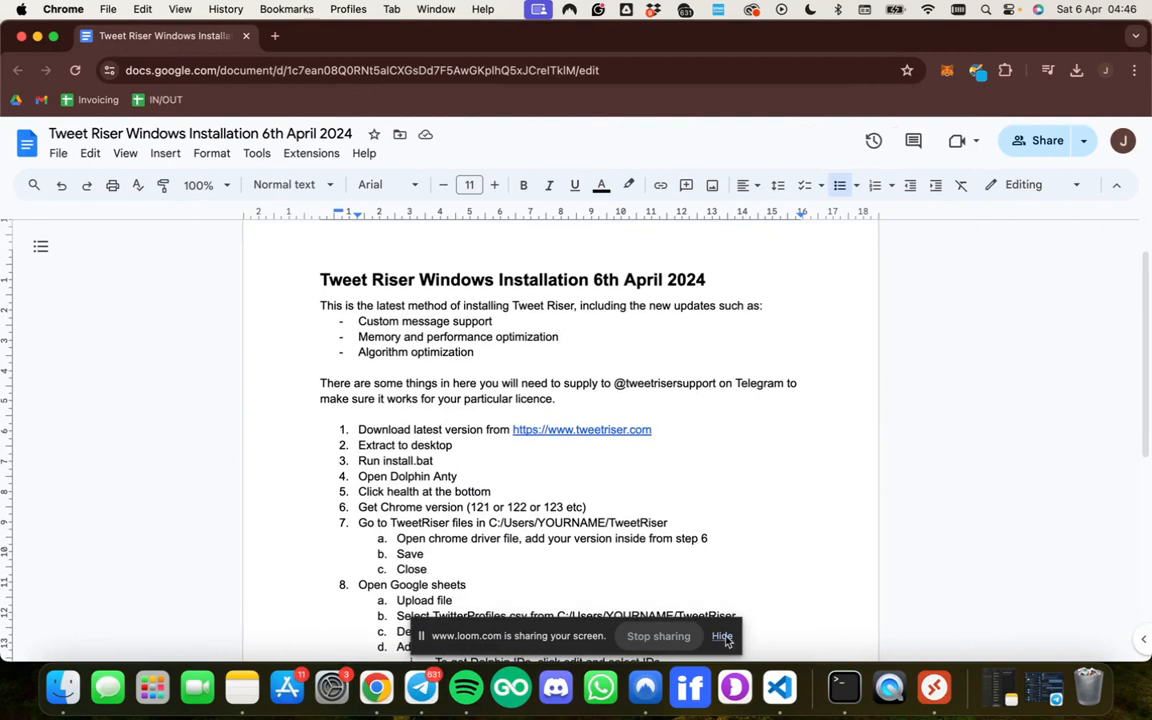
{"action": "left_click", "coordinate": [722, 636]}
{"action": "left_click", "coordinate": [638, 478]}
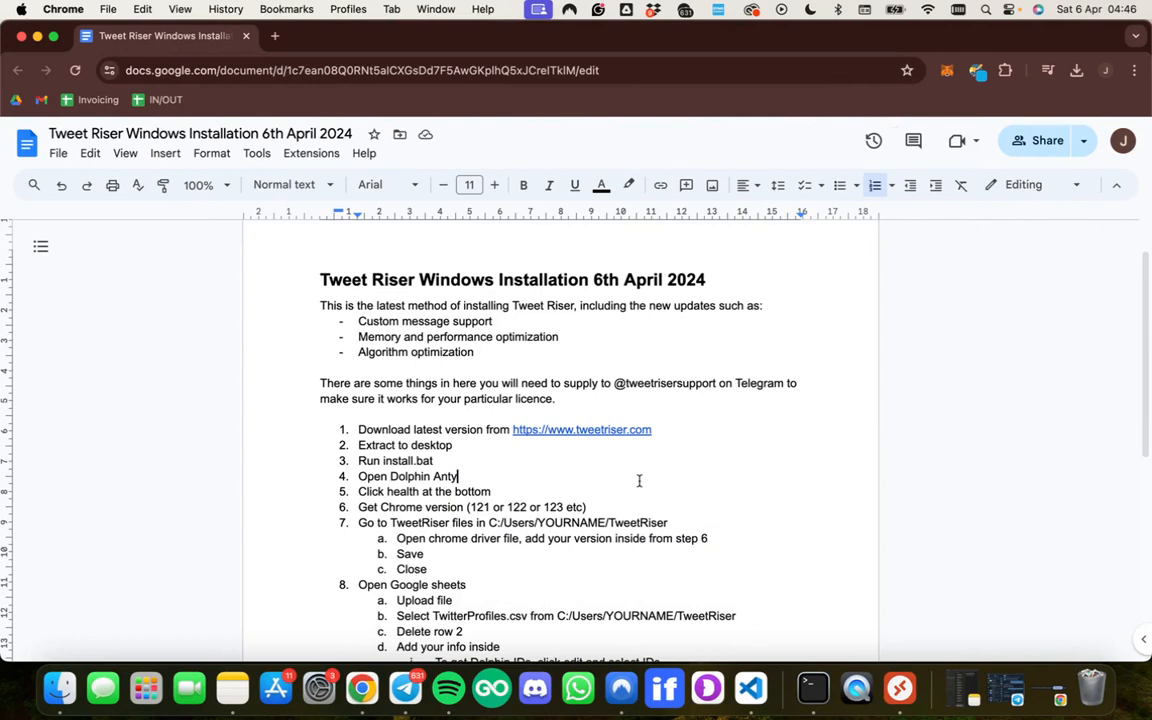
{"action": "scroll", "coordinate": [512, 336], "scroll_direction": "up", "scroll_amount": 1}
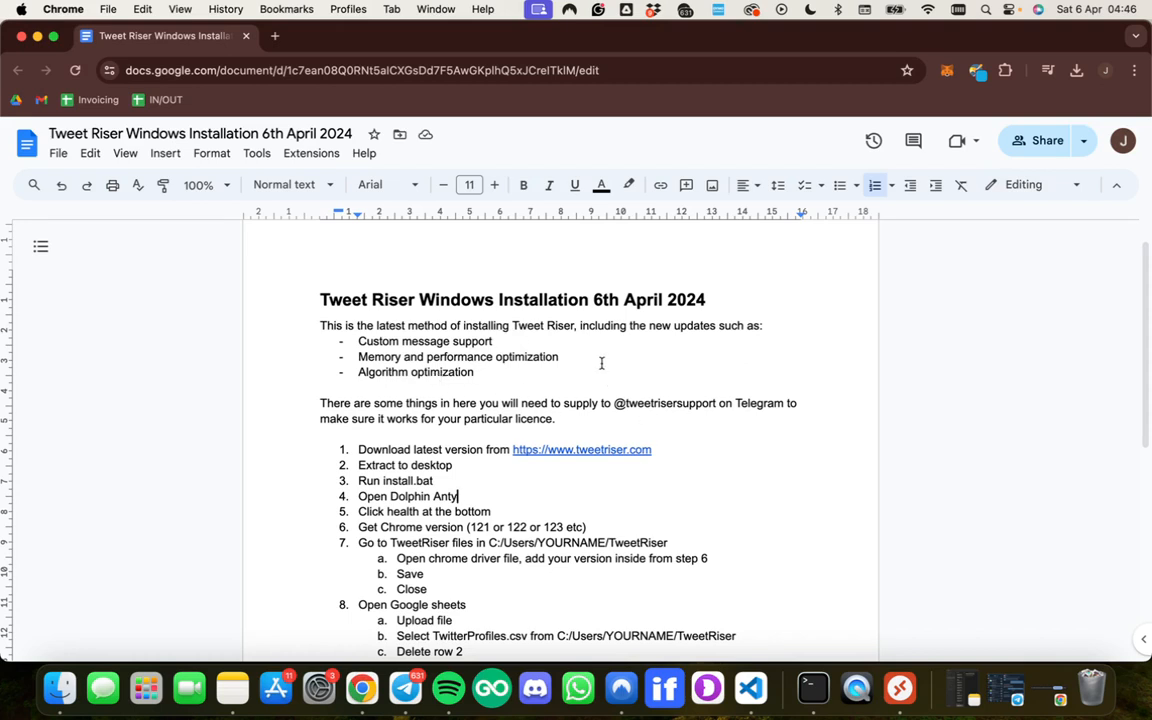
{"action": "scroll", "coordinate": [605, 355], "scroll_direction": "up", "scroll_amount": 2}
{"action": "scroll", "coordinate": [584, 382], "scroll_direction": "down", "scroll_amount": 3}
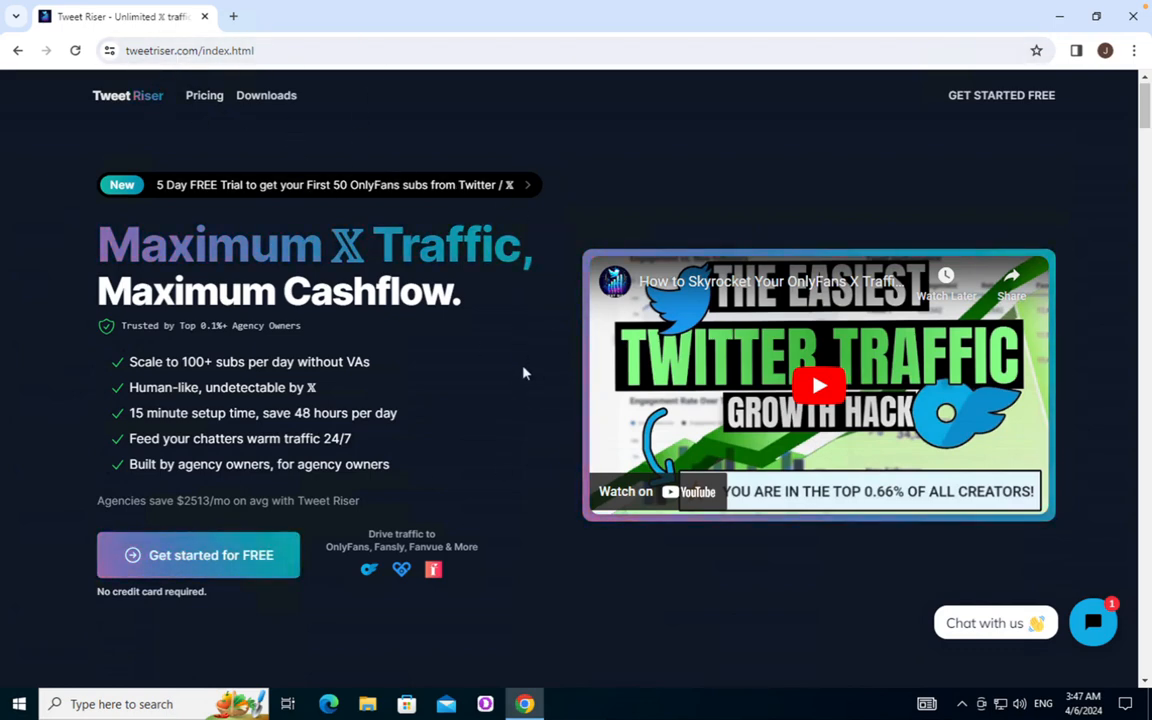
{"action": "scroll", "coordinate": [501, 409], "scroll_direction": "down", "scroll_amount": 2}
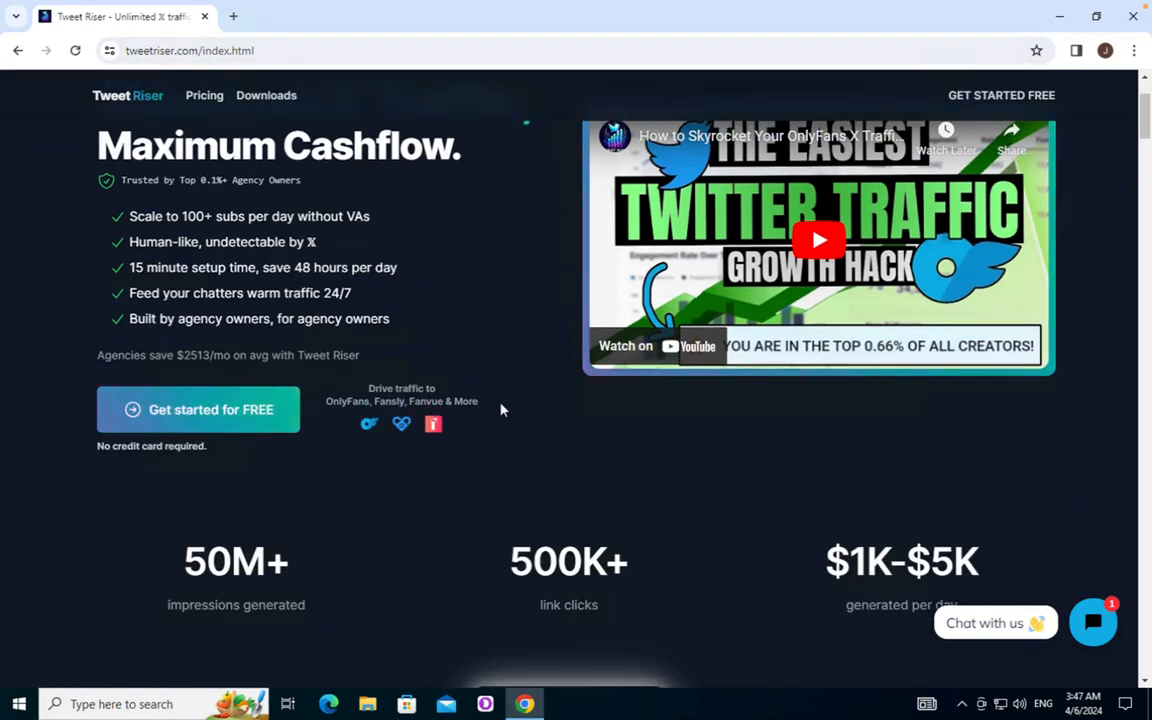
{"action": "scroll", "coordinate": [501, 409], "scroll_direction": "down", "scroll_amount": 12}
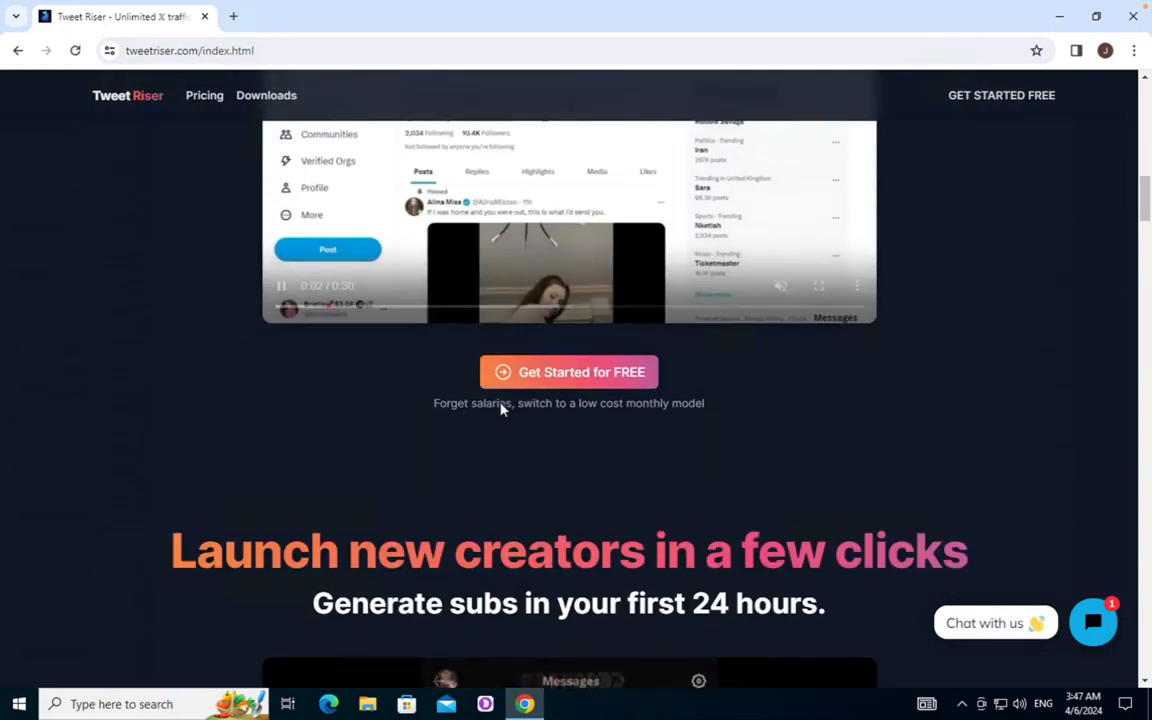
{"action": "scroll", "coordinate": [501, 409], "scroll_direction": "up", "scroll_amount": 15}
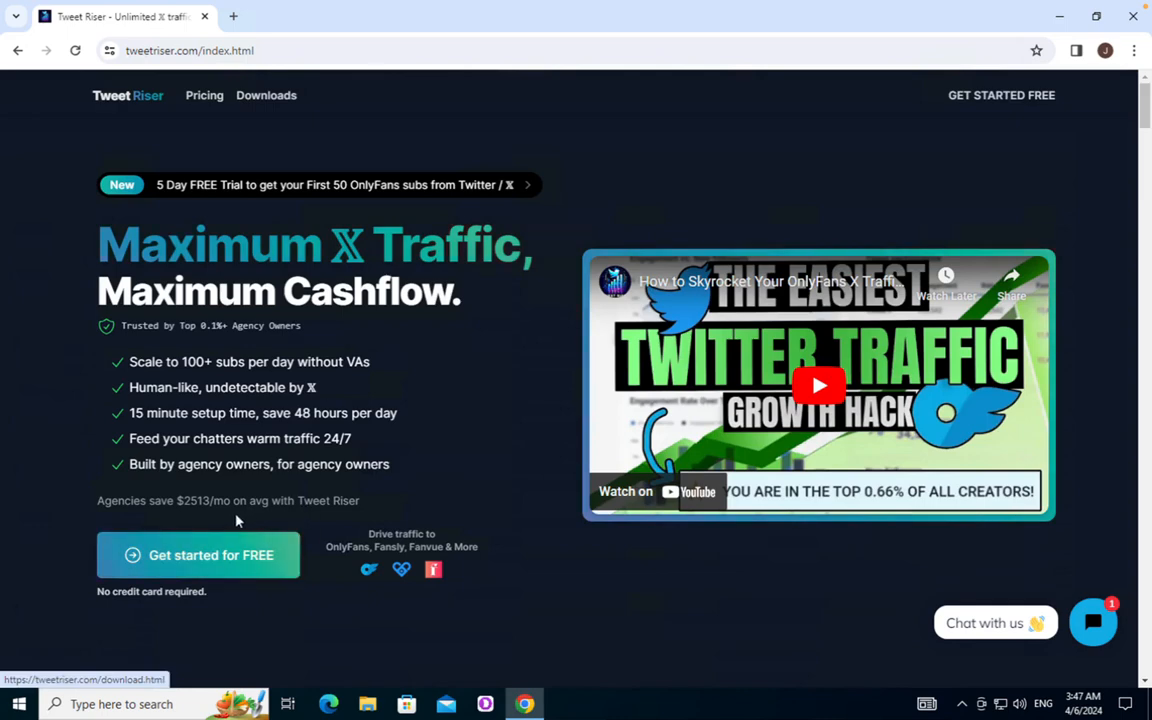
Open the download and install guide page and read its four numbered install instructions
{"action": "left_click", "coordinate": [181, 554]}
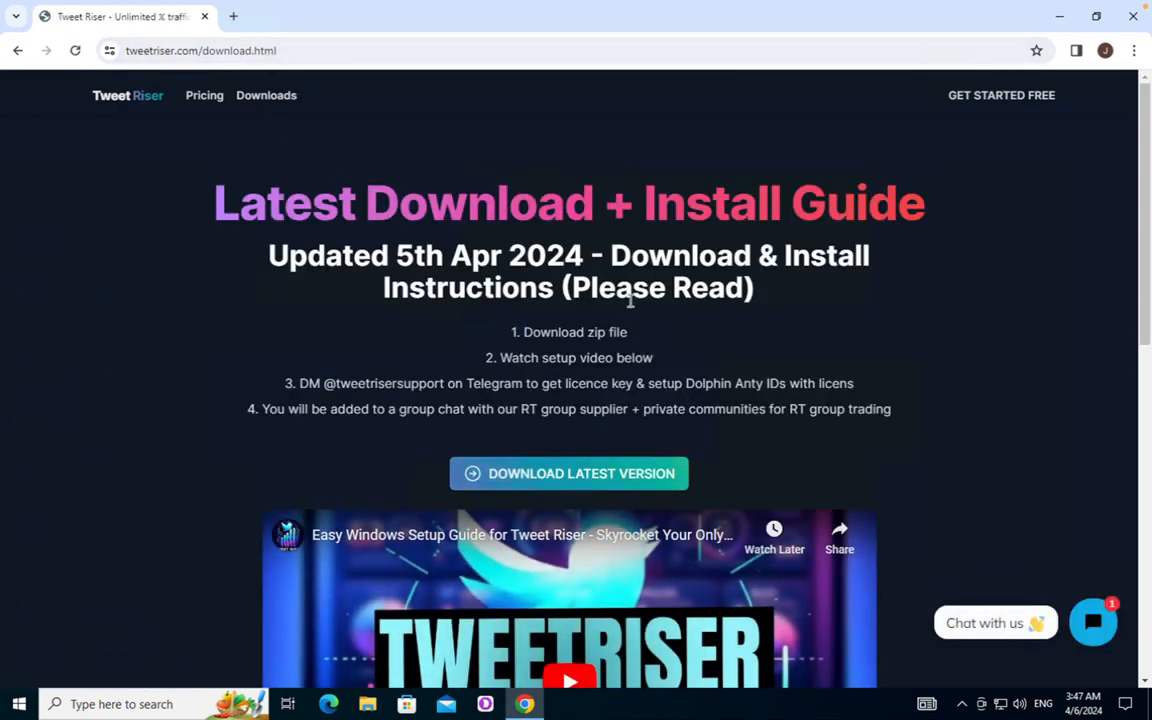
{"action": "left_click_drag", "start_coordinate": [490, 338], "coordinate": [905, 411]}
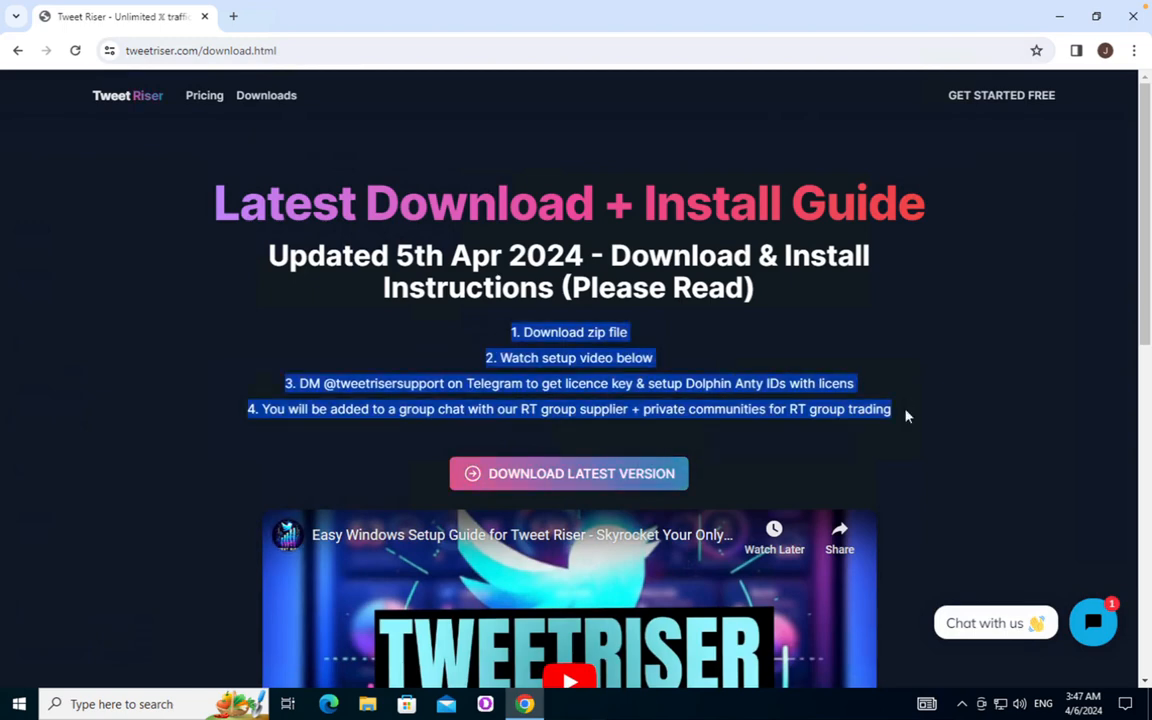
{"action": "left_click", "coordinate": [905, 411]}
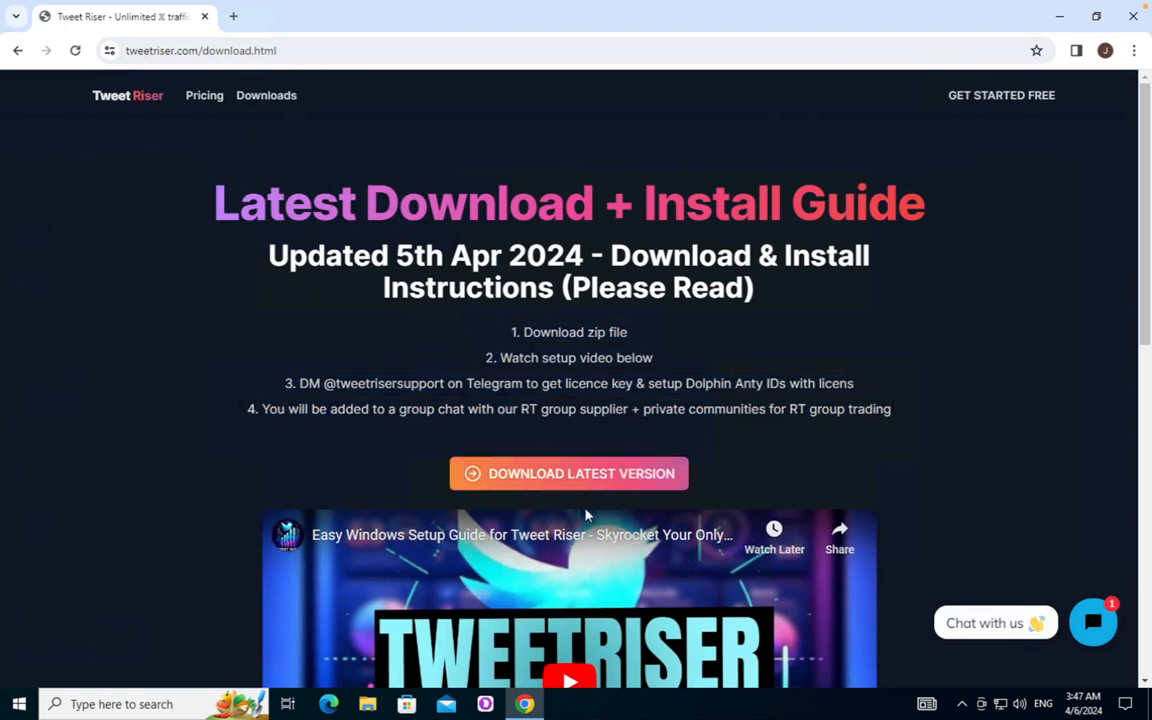
{"action": "scroll", "coordinate": [661, 355], "scroll_direction": "down", "scroll_amount": 2}
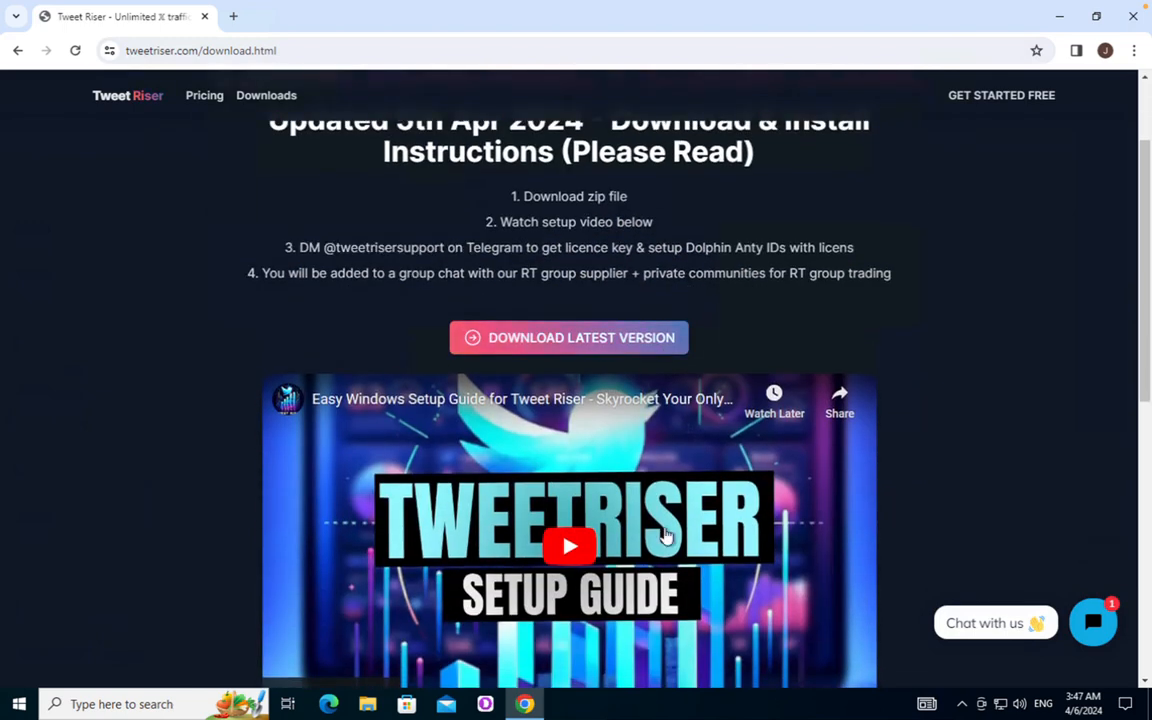
{"action": "scroll", "coordinate": [540, 577], "scroll_direction": "down", "scroll_amount": 1}
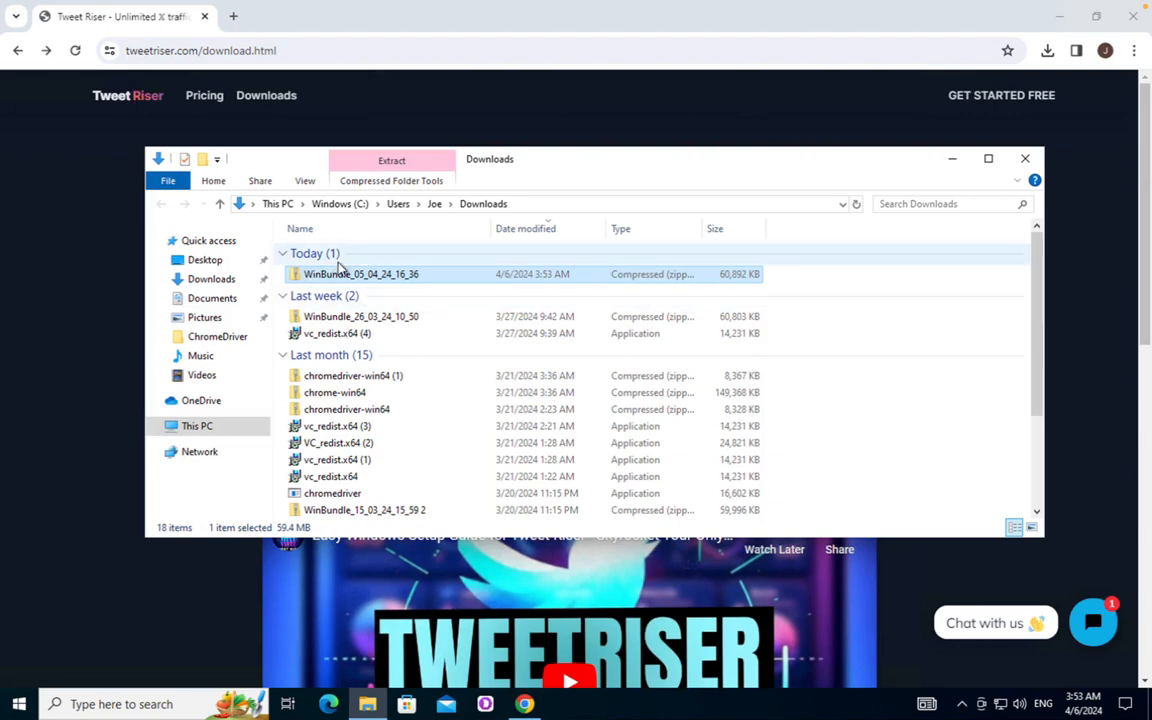
Extract all files from the WinBundle_05_04_24_16_36 zip into its suggested same-named folder
{"action": "left_click", "coordinate": [476, 25]}
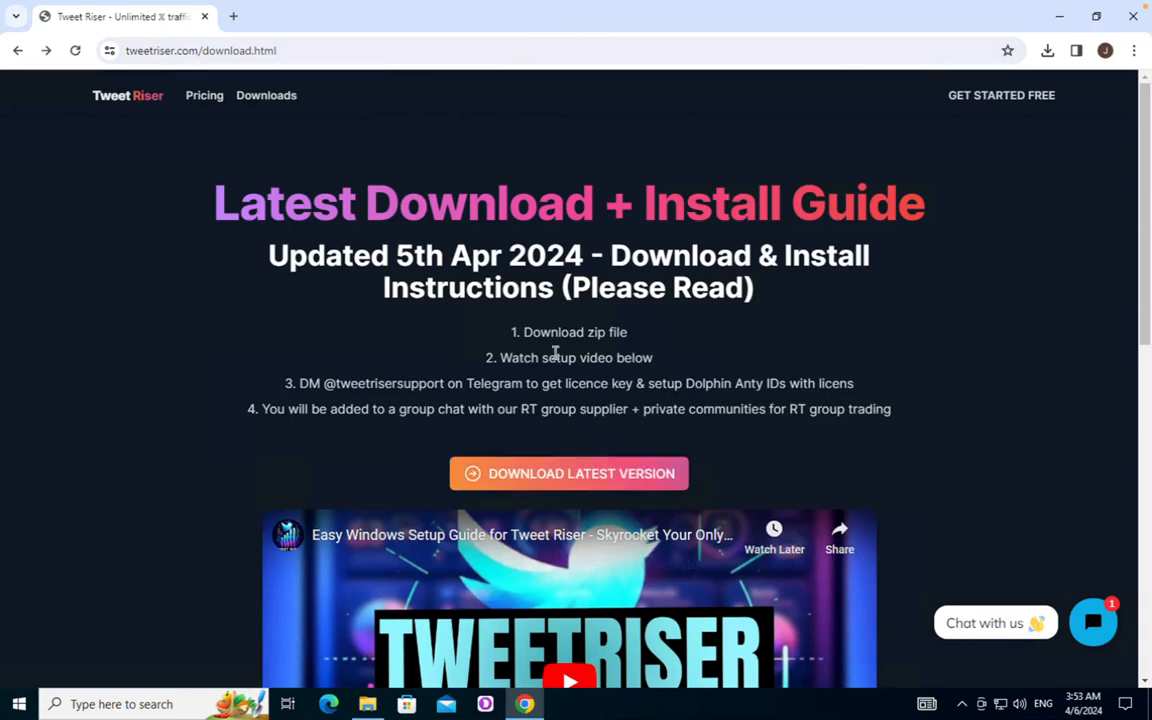
{"action": "key", "text": "alt+Tab"}
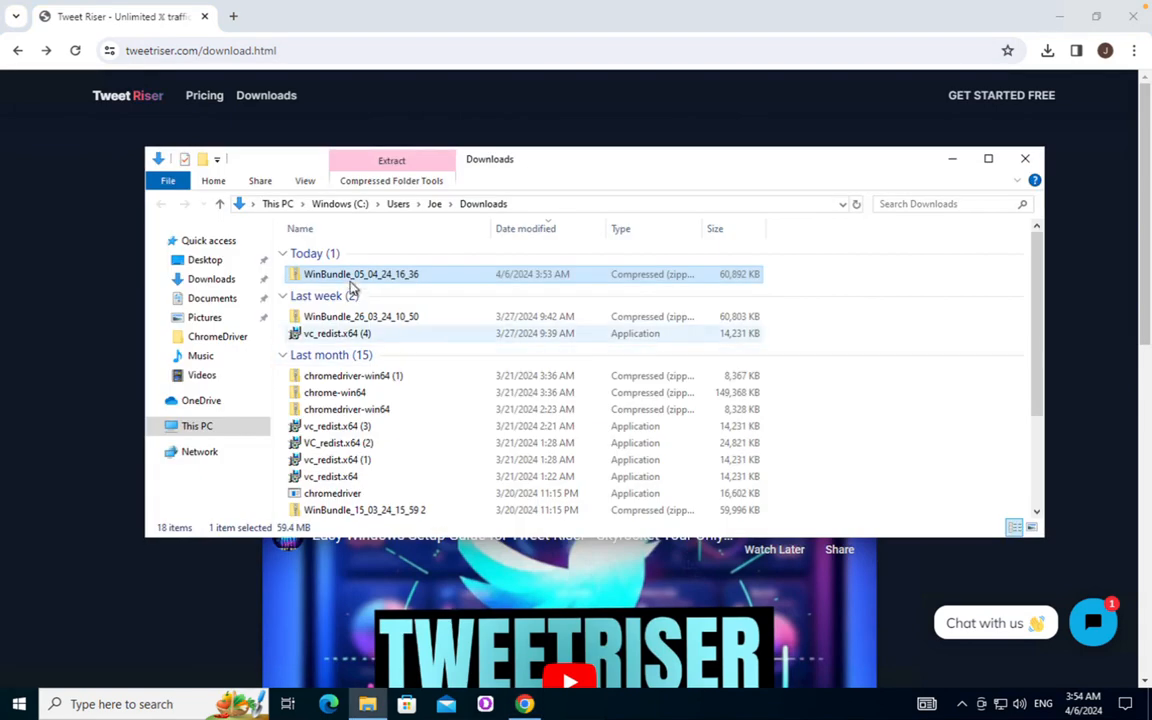
{"action": "right_click", "coordinate": [497, 283]}
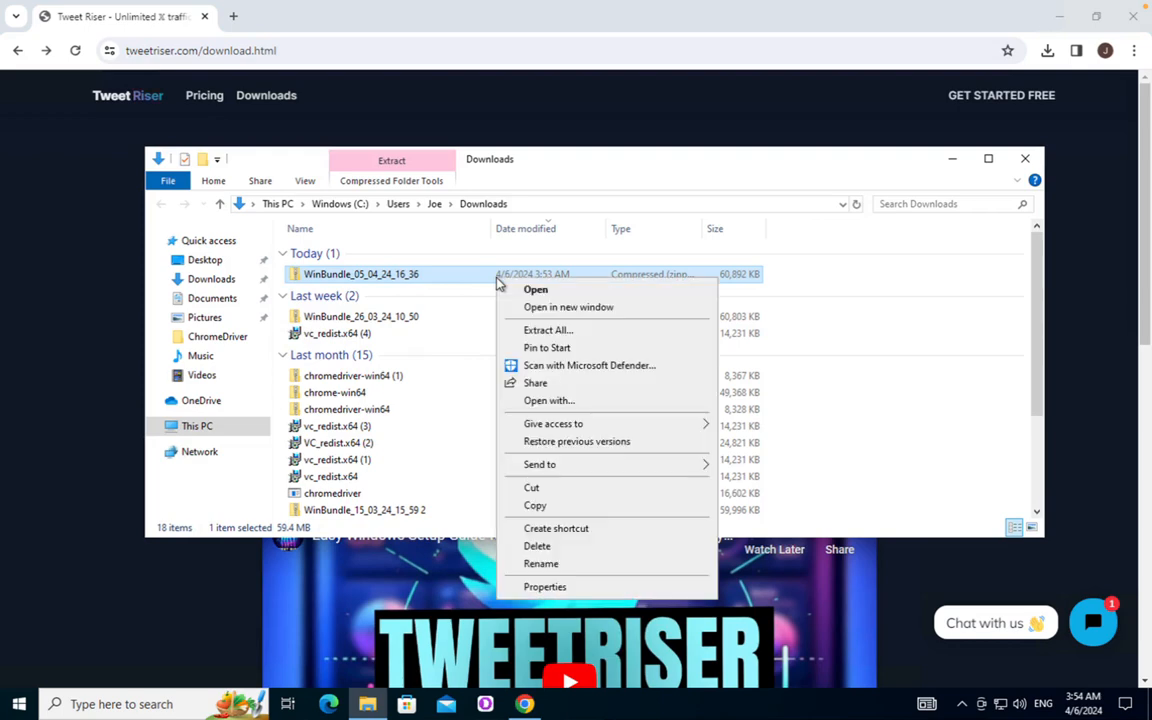
{"action": "left_click", "coordinate": [541, 331]}
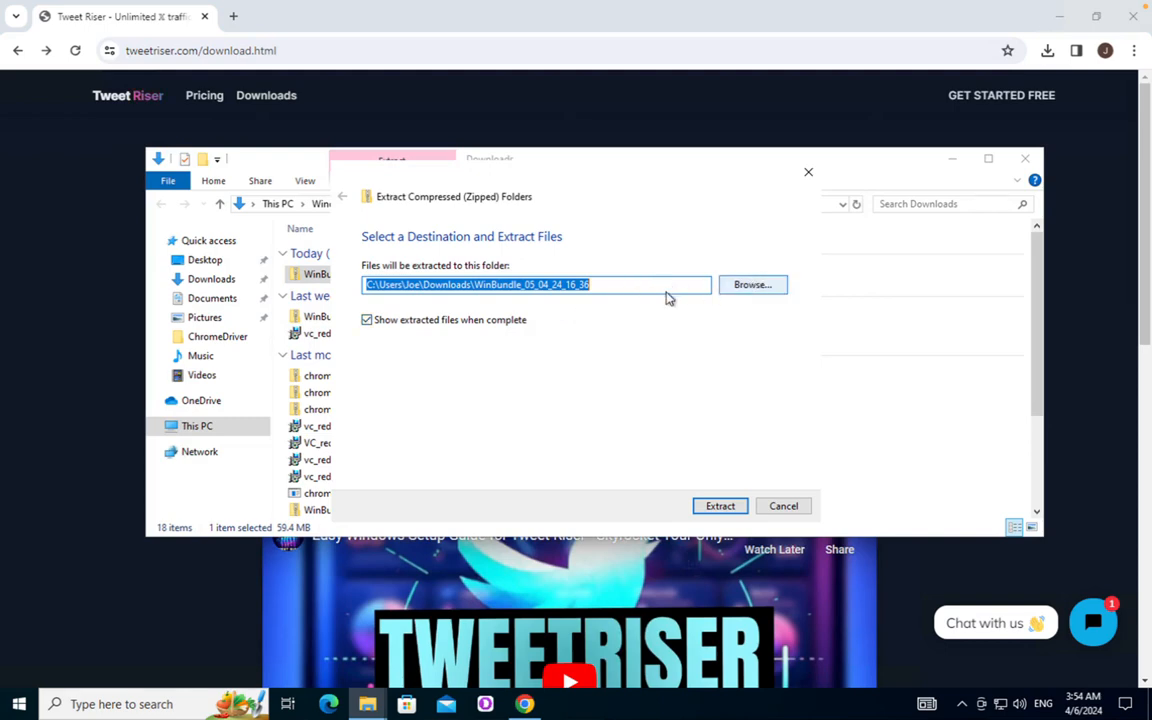
{"action": "left_click", "coordinate": [716, 508]}
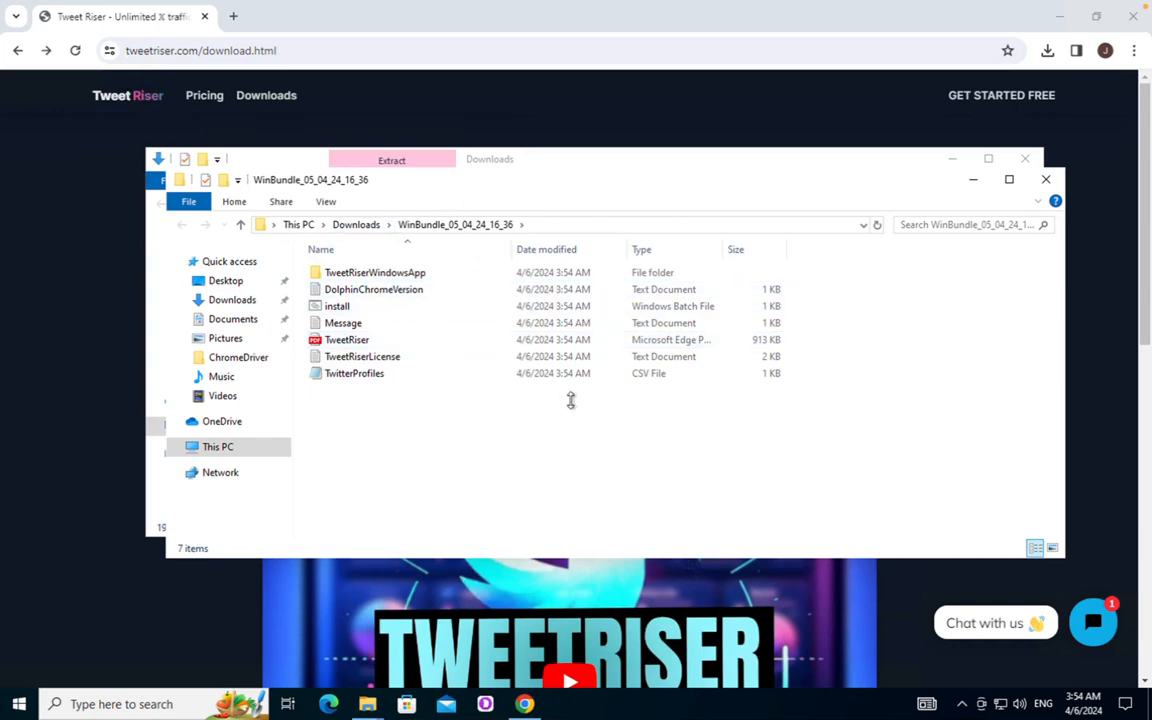
Close the Downloads window, keeping the extracted WinBundle folder window open
{"action": "left_click_drag", "start_coordinate": [509, 162], "coordinate": [501, 164]}
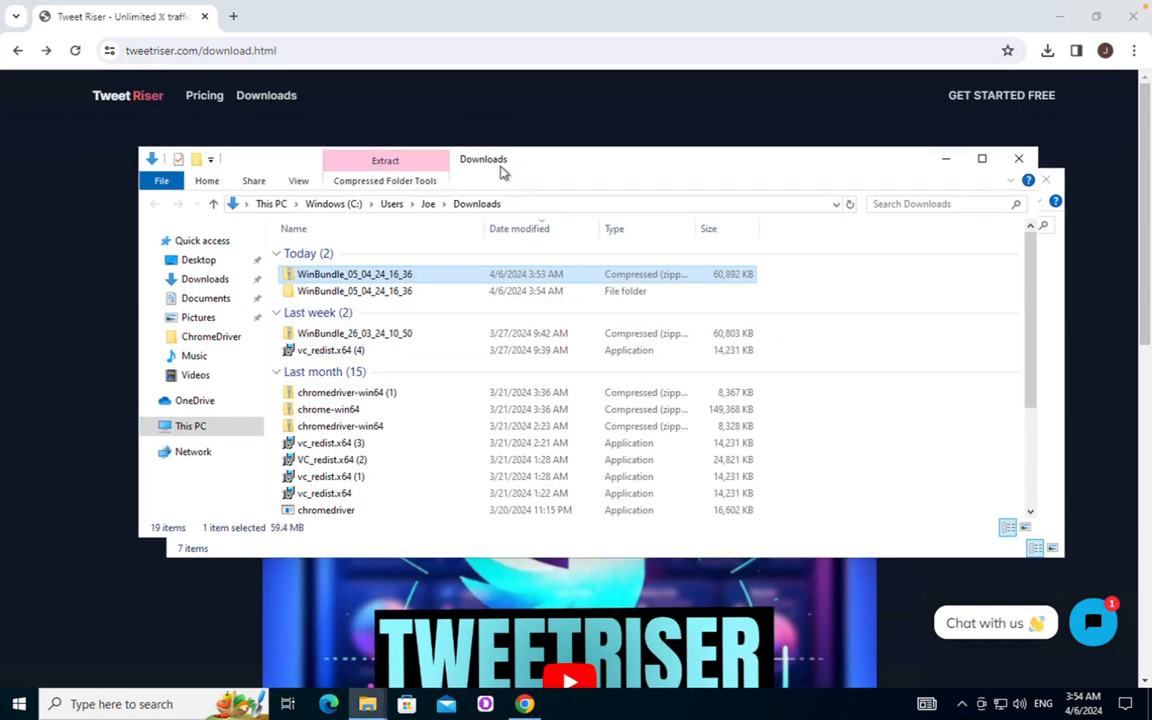
{"action": "left_click", "coordinate": [1019, 158]}
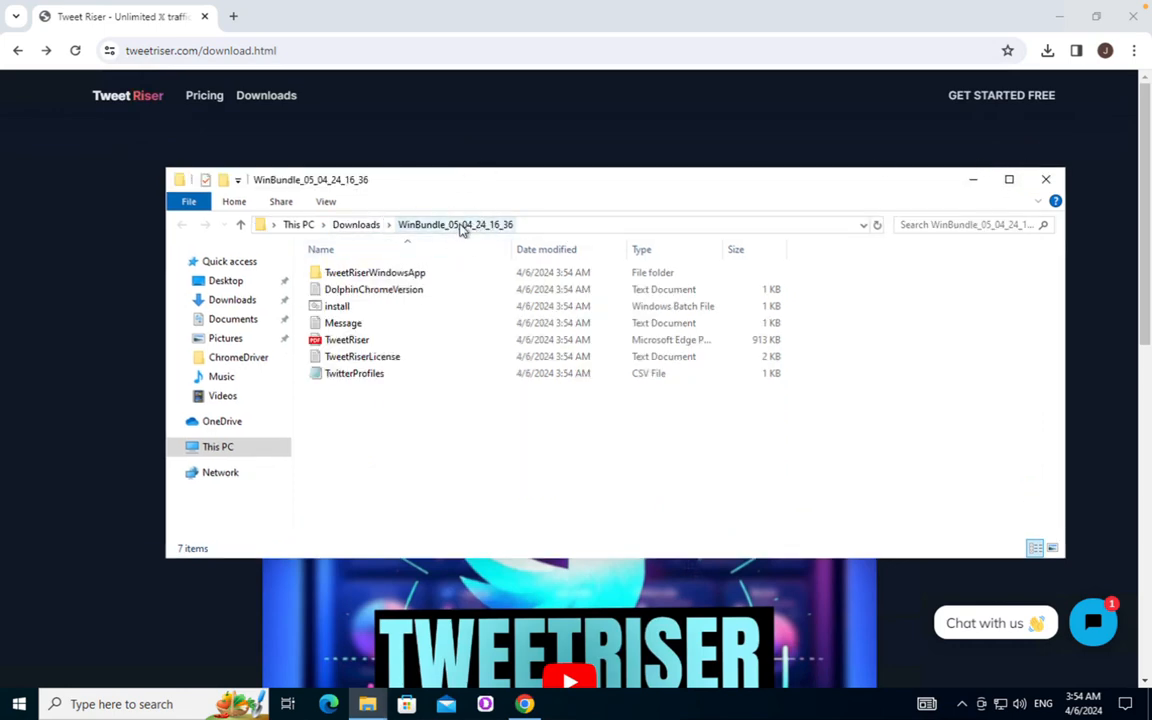
{"action": "left_click_drag", "start_coordinate": [437, 175], "coordinate": [418, 159]}
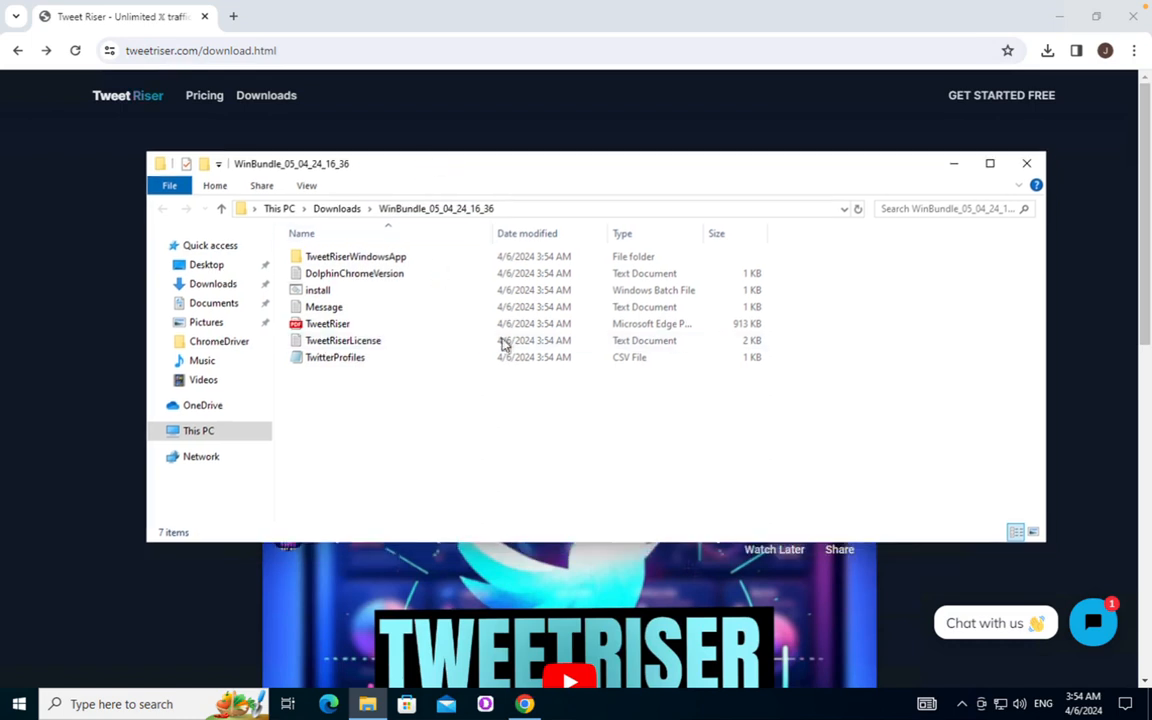
Run install.bat past the SmartScreen warning and dismiss the finished command window
{"action": "double_click", "coordinate": [362, 292]}
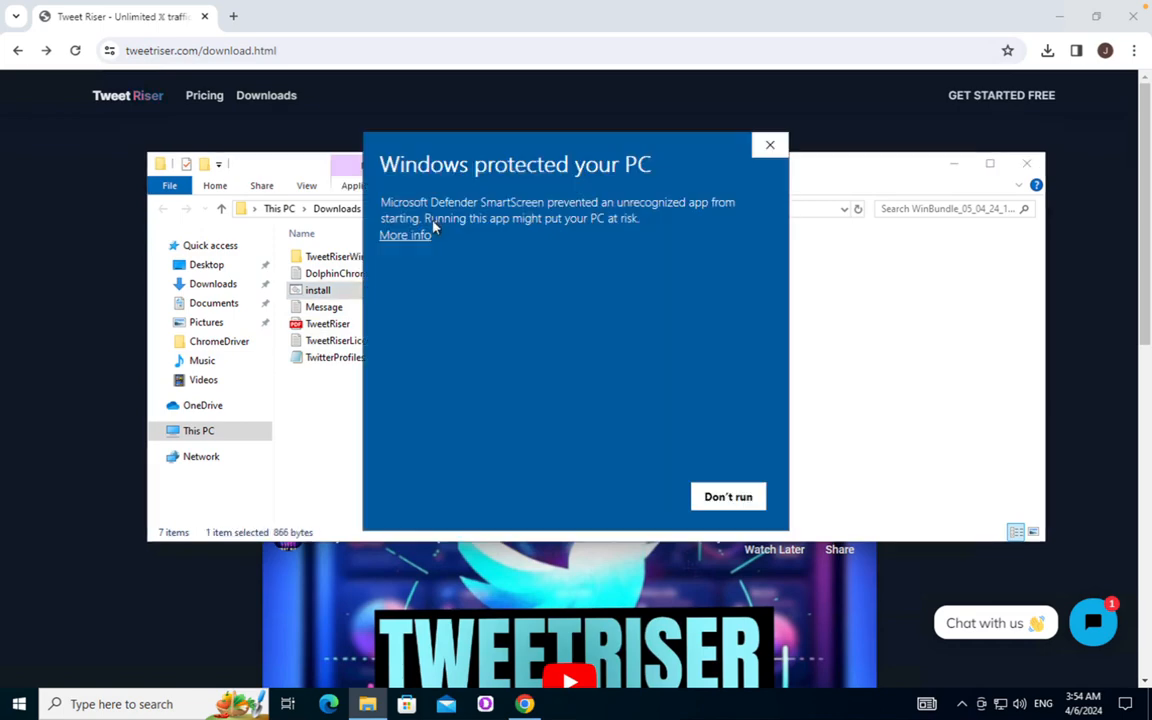
{"action": "left_click", "coordinate": [413, 237]}
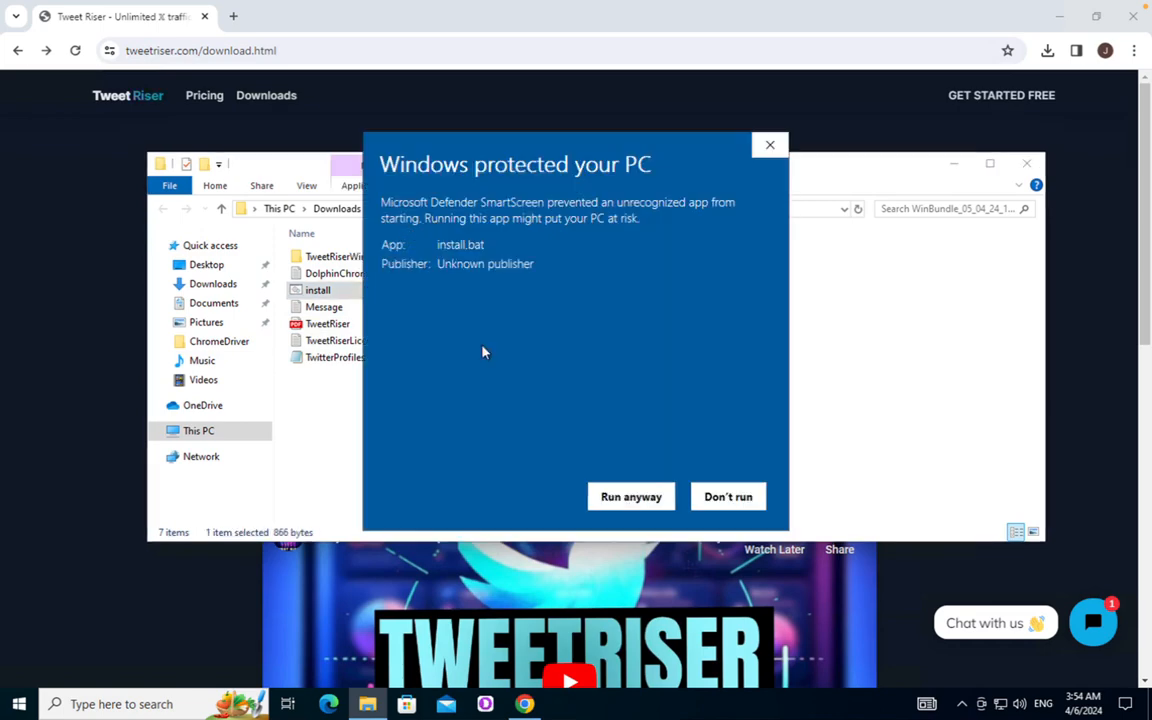
{"action": "left_click", "coordinate": [638, 502]}
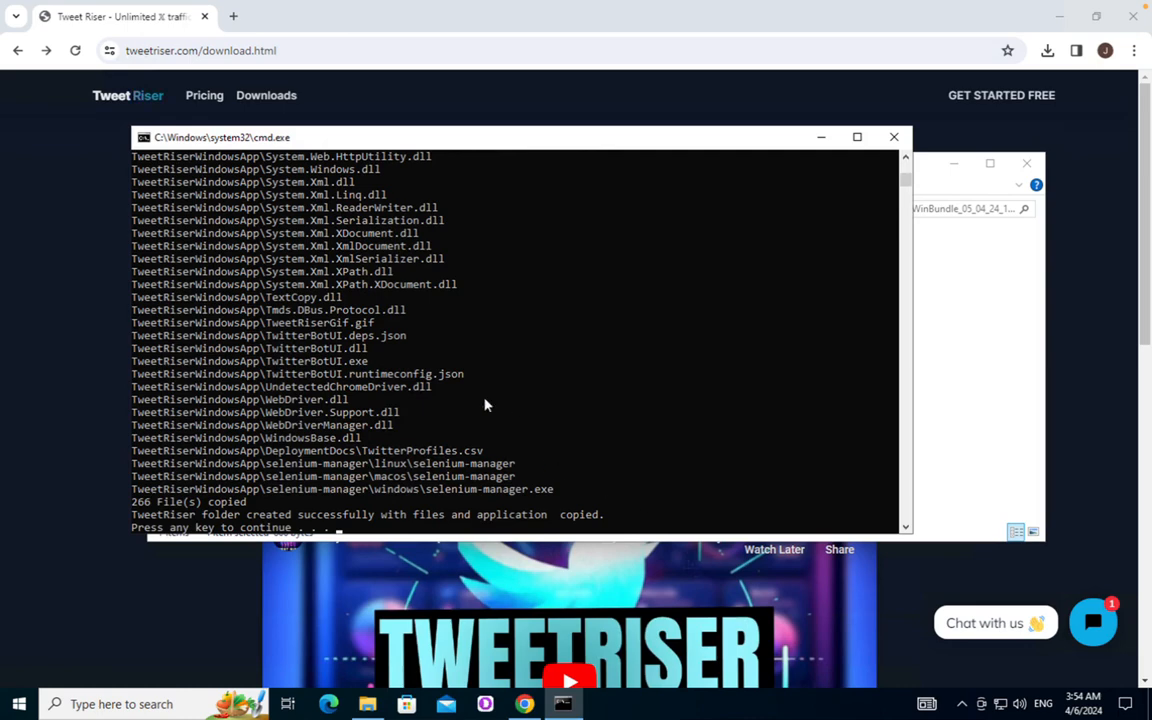
{"action": "key", "text": "Return"}
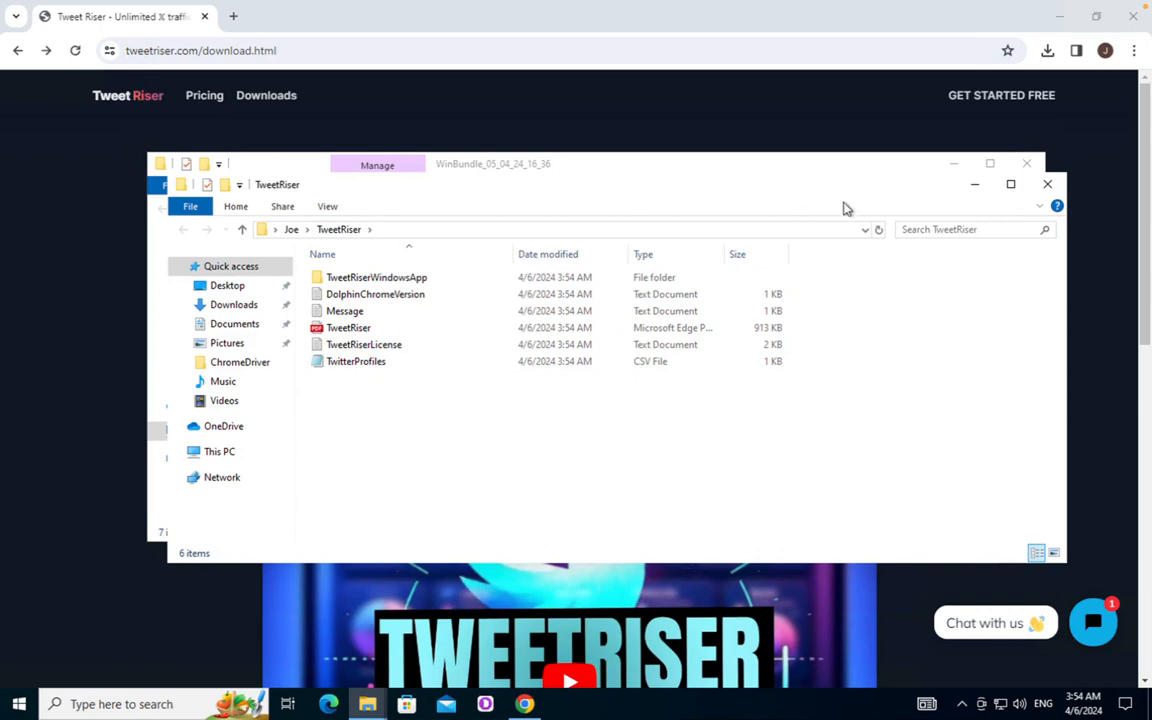
Close the extracted WinBundle folder window, leaving the TweetRiser window aside
{"action": "left_click_drag", "start_coordinate": [844, 202], "coordinate": [943, 146]}
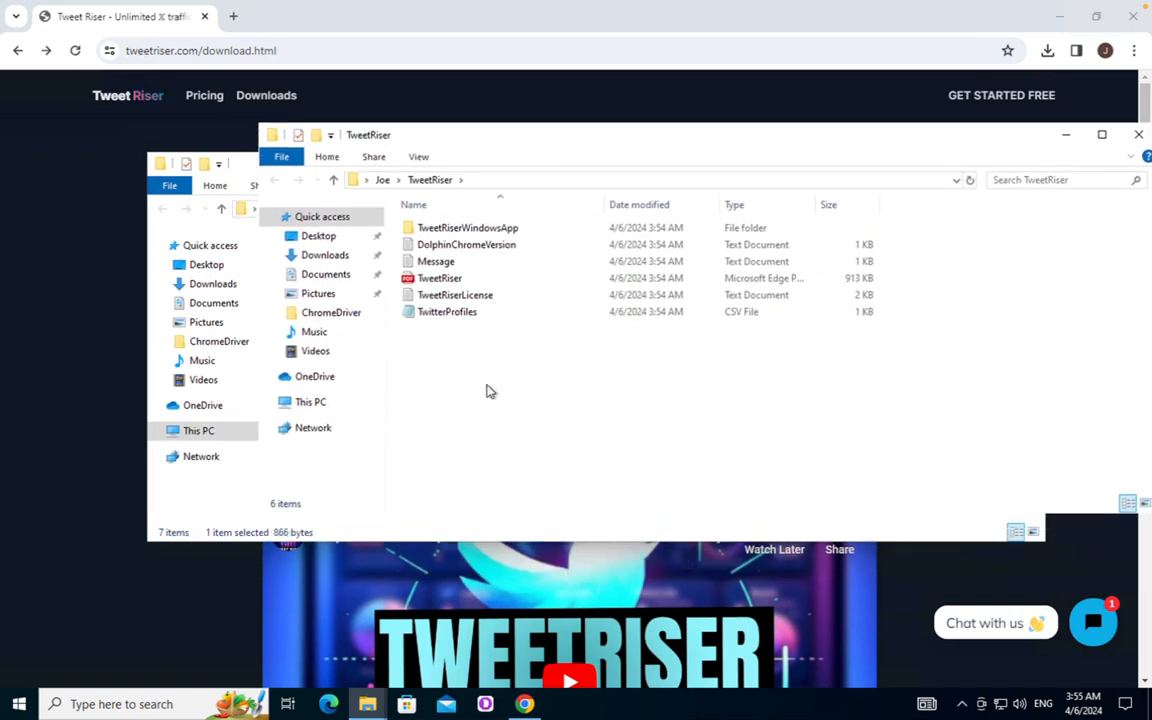
{"action": "left_click", "coordinate": [218, 504]}
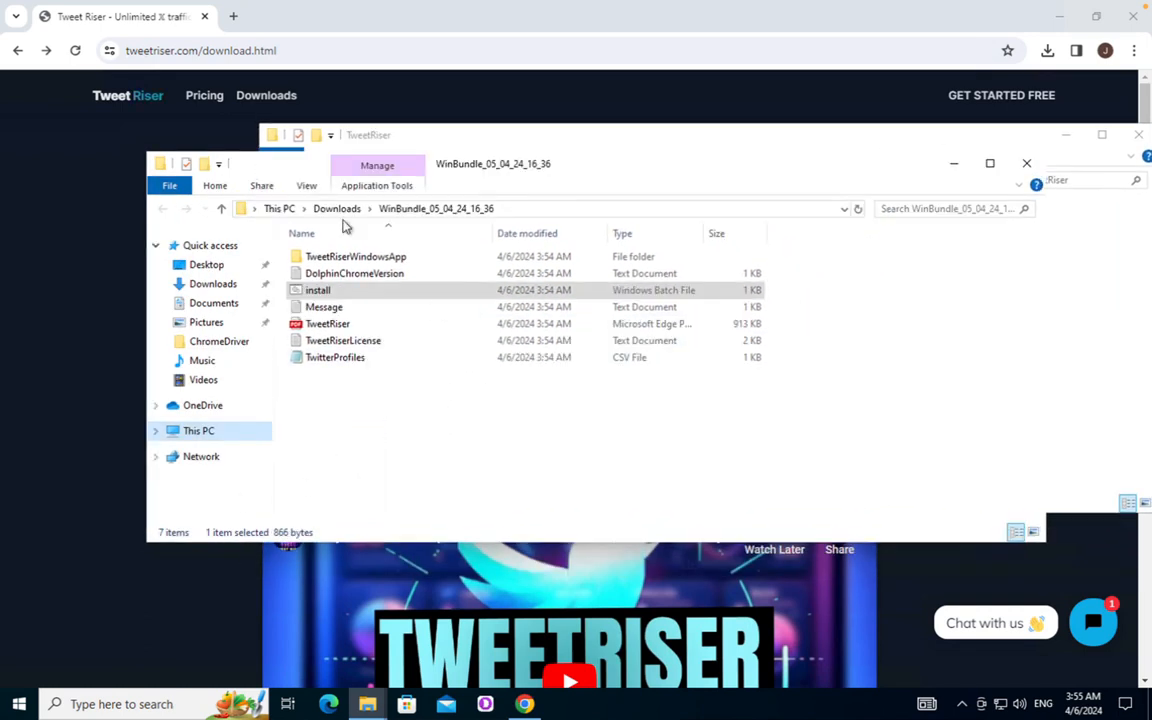
{"action": "left_click", "coordinate": [1026, 163]}
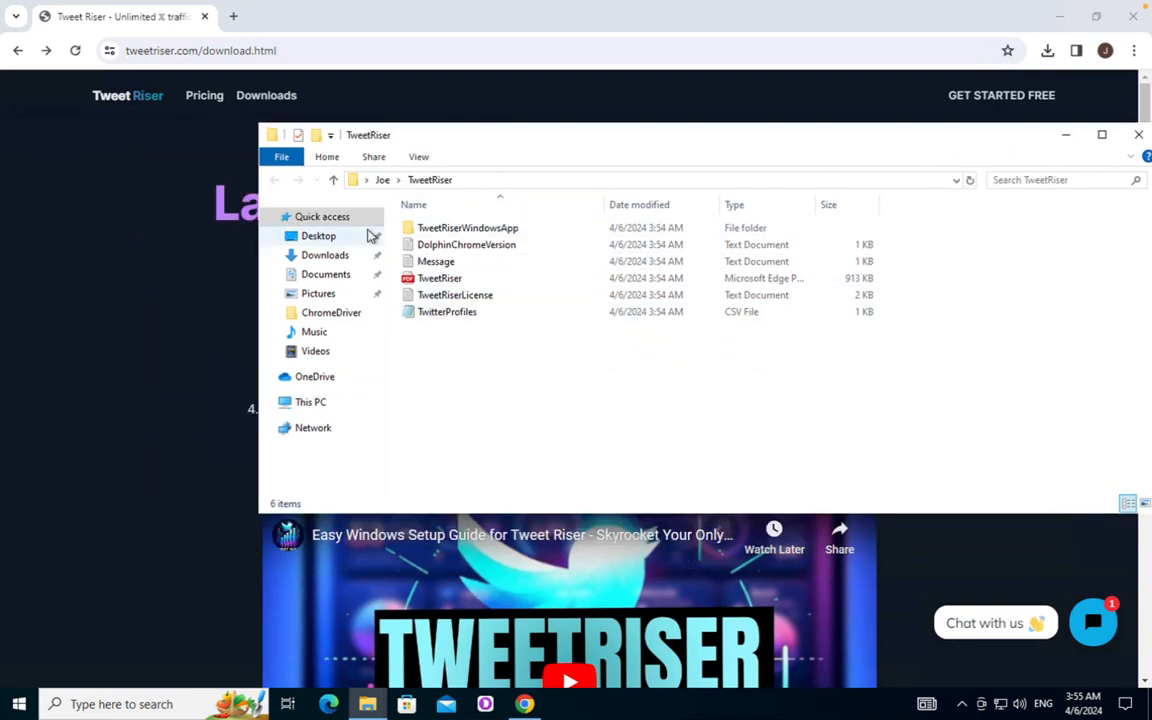
Browse Windows (C:) > Users > user > TweetRiser > TweetRiserWindowsApp, then return to TweetRiser
{"action": "left_click", "coordinate": [312, 402]}
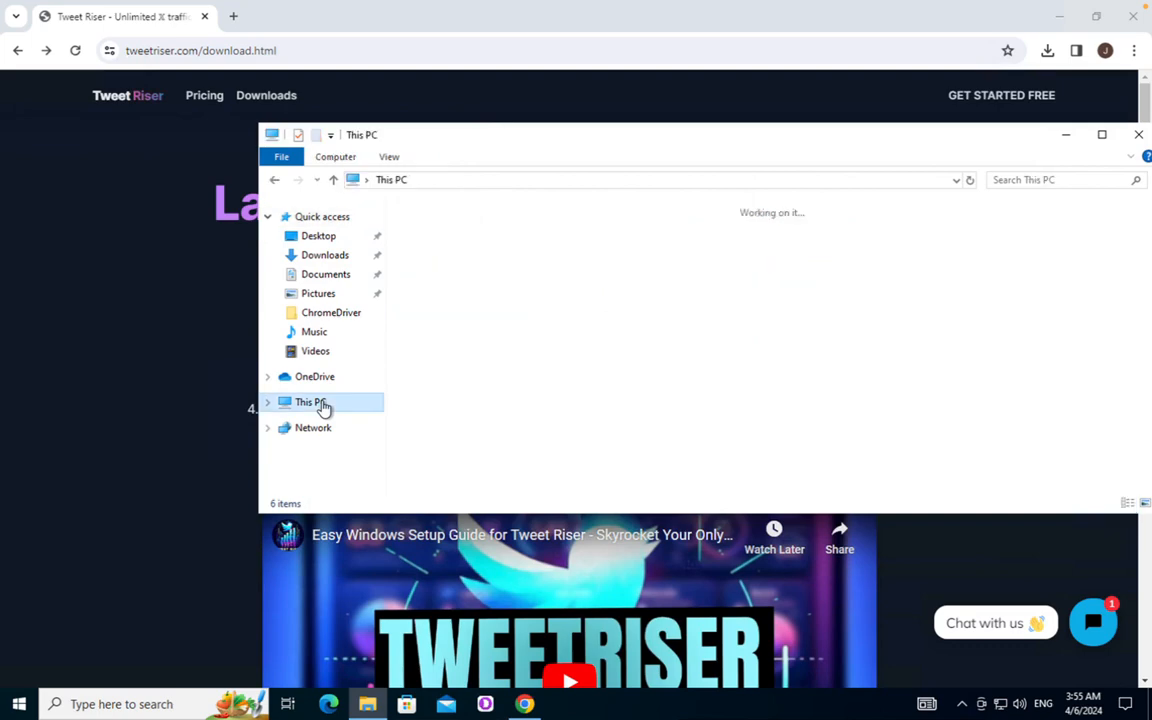
{"action": "double_click", "coordinate": [510, 408]}
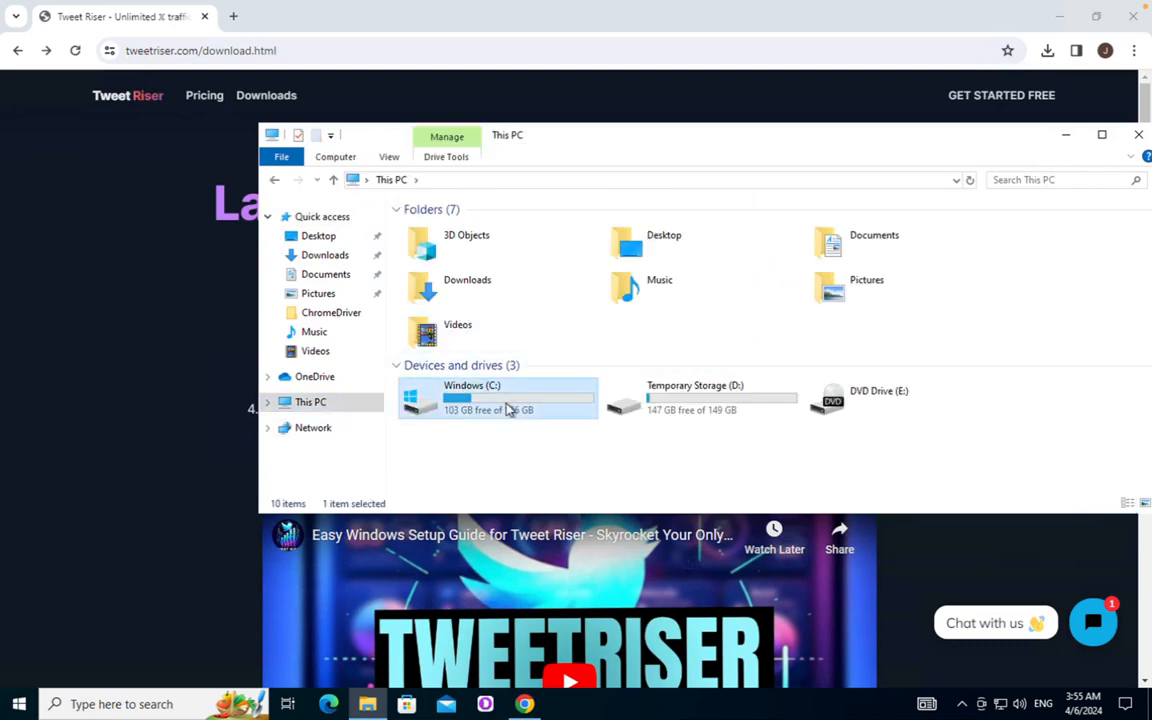
{"action": "double_click", "coordinate": [460, 313]}
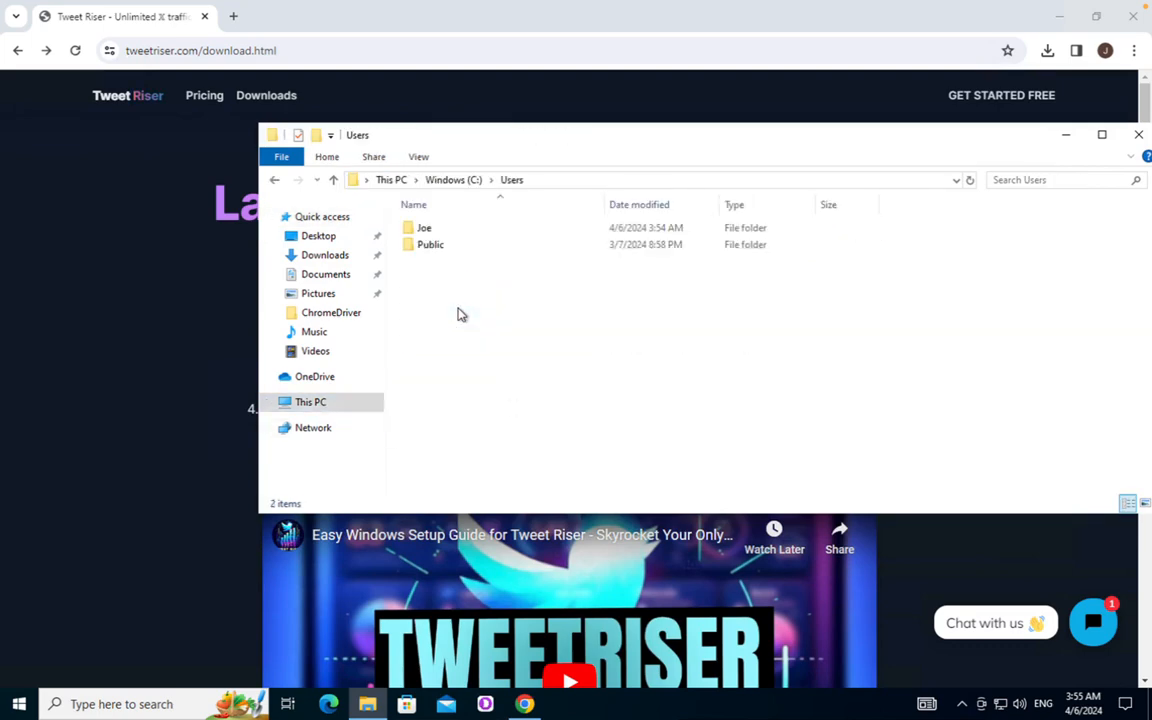
{"action": "double_click", "coordinate": [440, 230]}
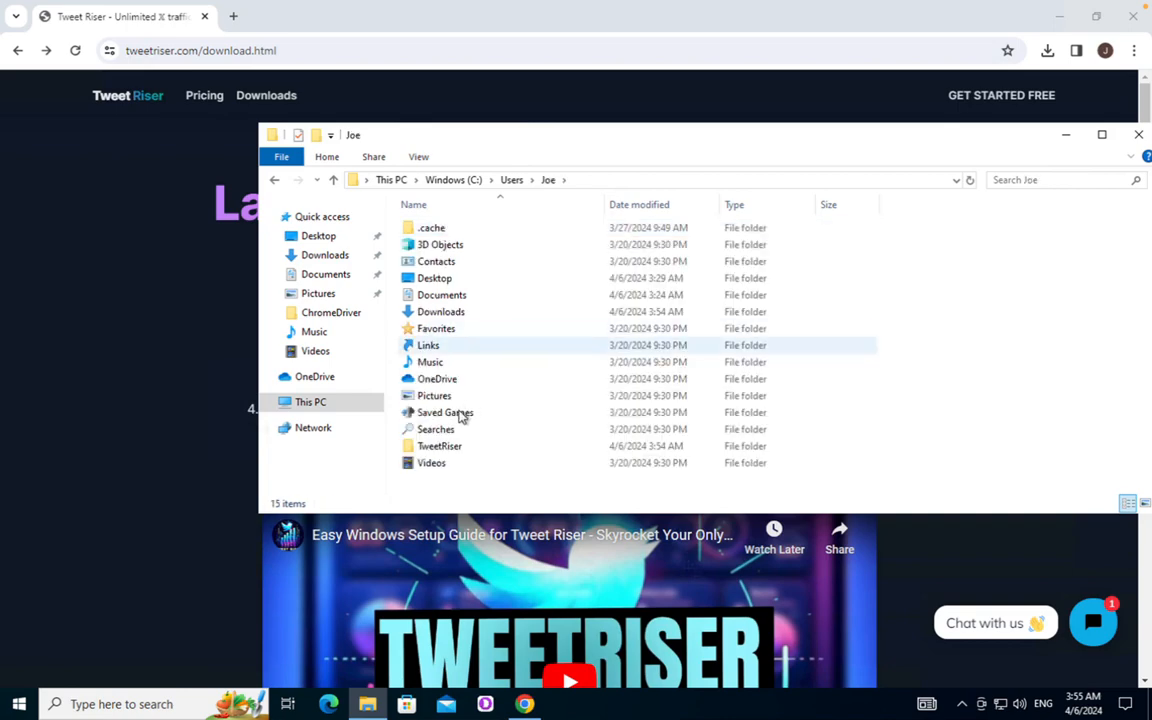
{"action": "double_click", "coordinate": [441, 446]}
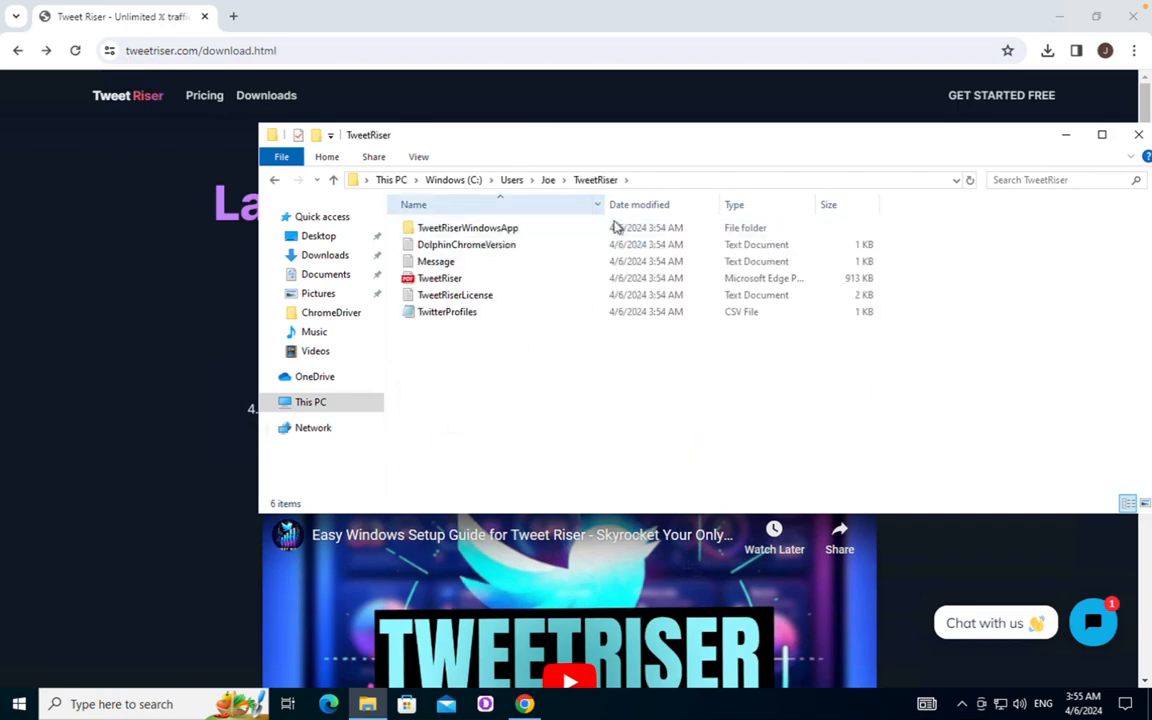
{"action": "double_click", "coordinate": [500, 229]}
{"action": "scroll", "coordinate": [581, 288], "scroll_direction": "down", "scroll_amount": 20}
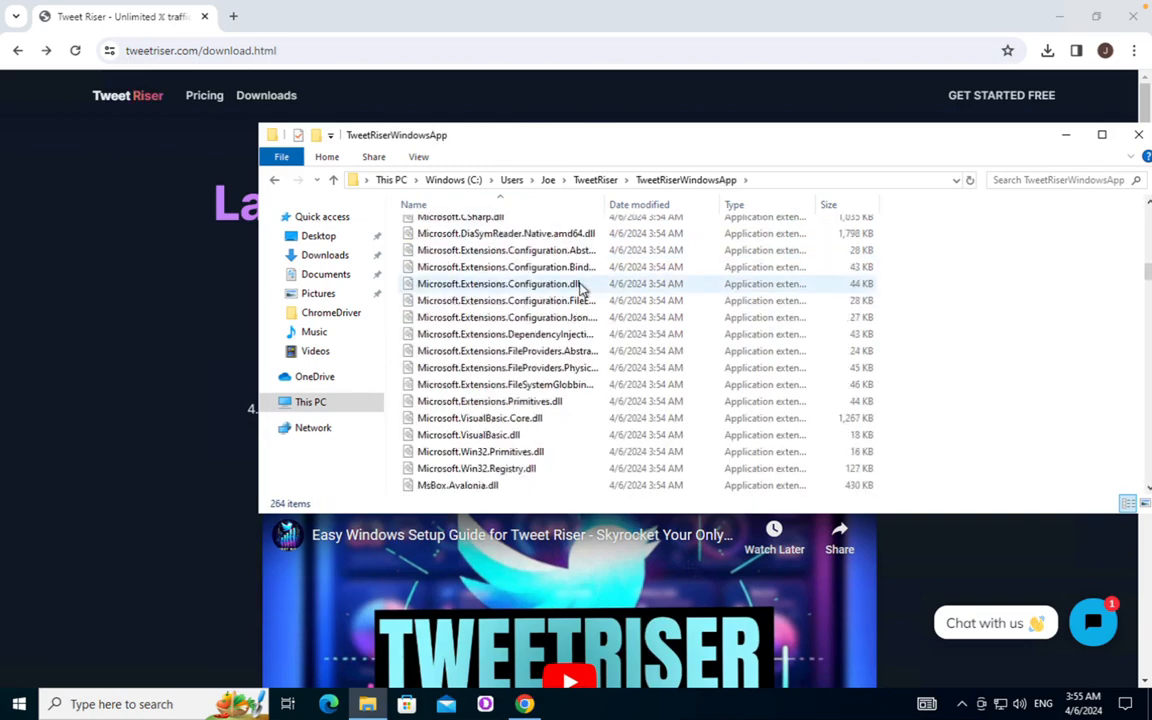
{"action": "scroll", "coordinate": [581, 288], "scroll_direction": "down", "scroll_amount": 12}
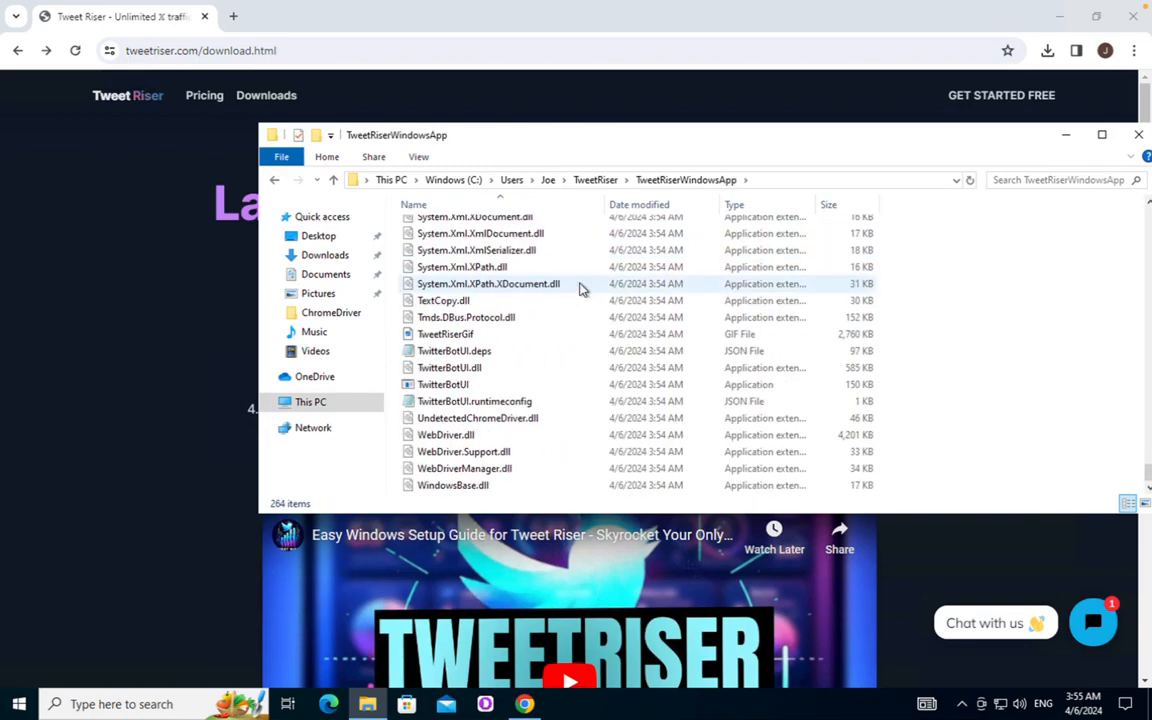
{"action": "left_click", "coordinate": [595, 183]}
Scroll through the numbered installation steps in the Google Doc and return to Windows
{"action": "key", "text": "ctrl+Left"}
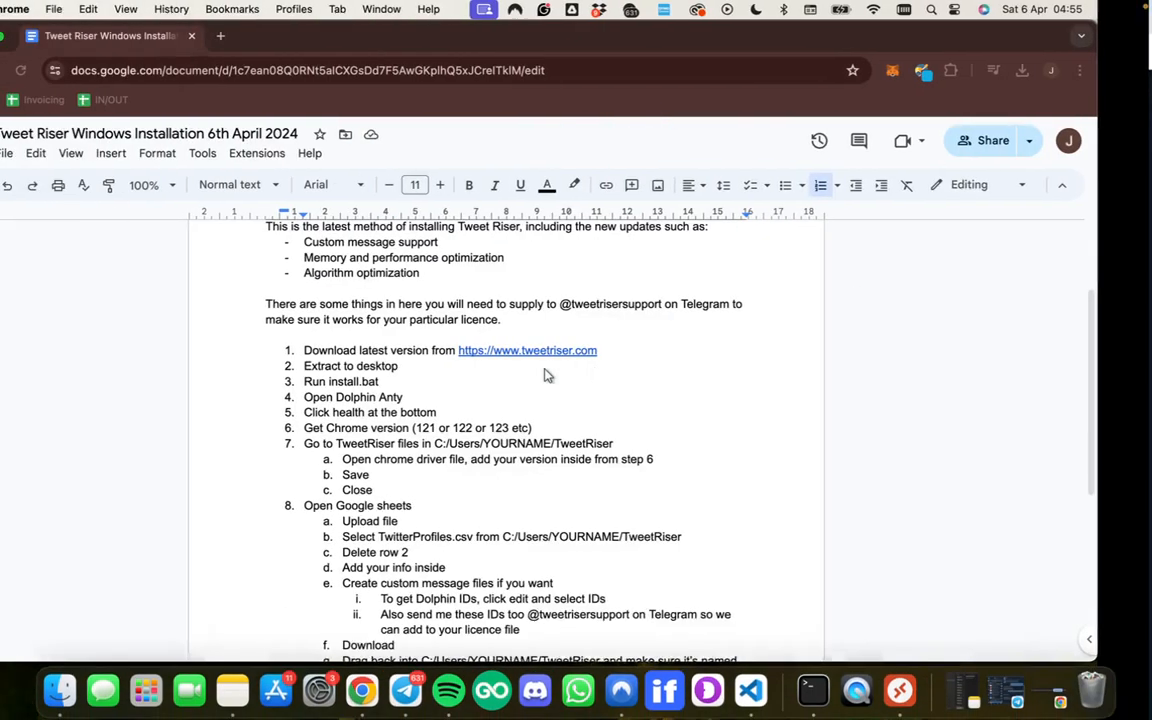
{"action": "scroll", "coordinate": [495, 400], "scroll_direction": "down", "scroll_amount": 1}
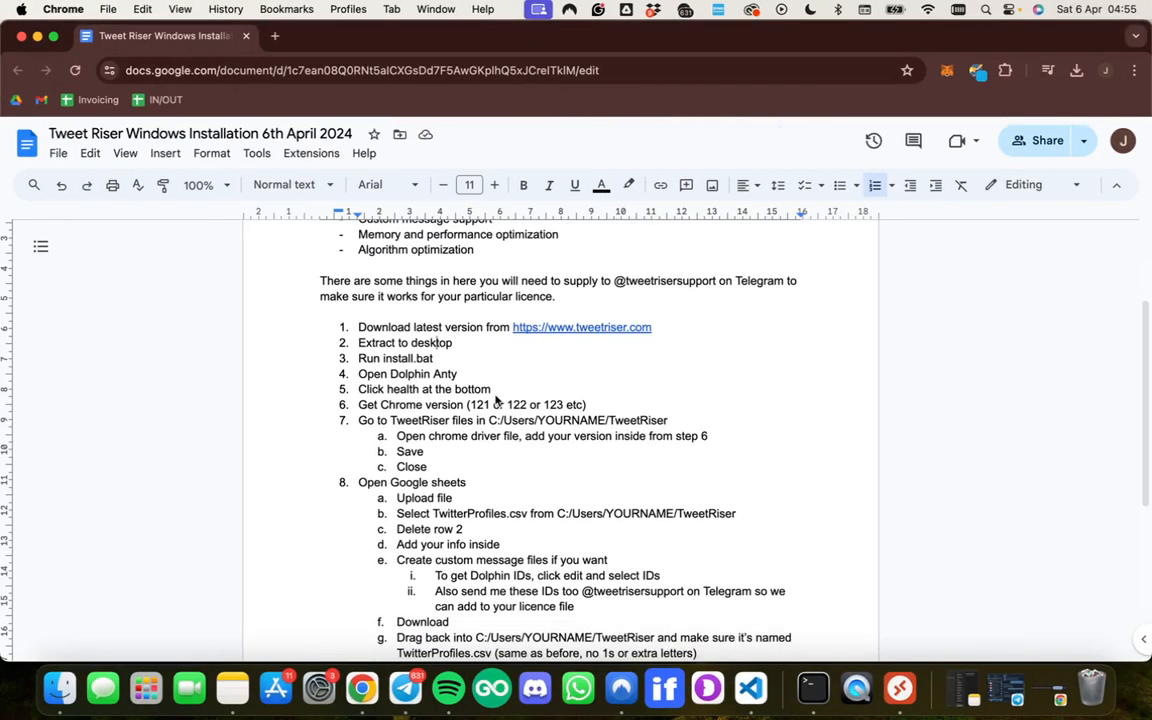
{"action": "key", "text": "ctrl+Right"}
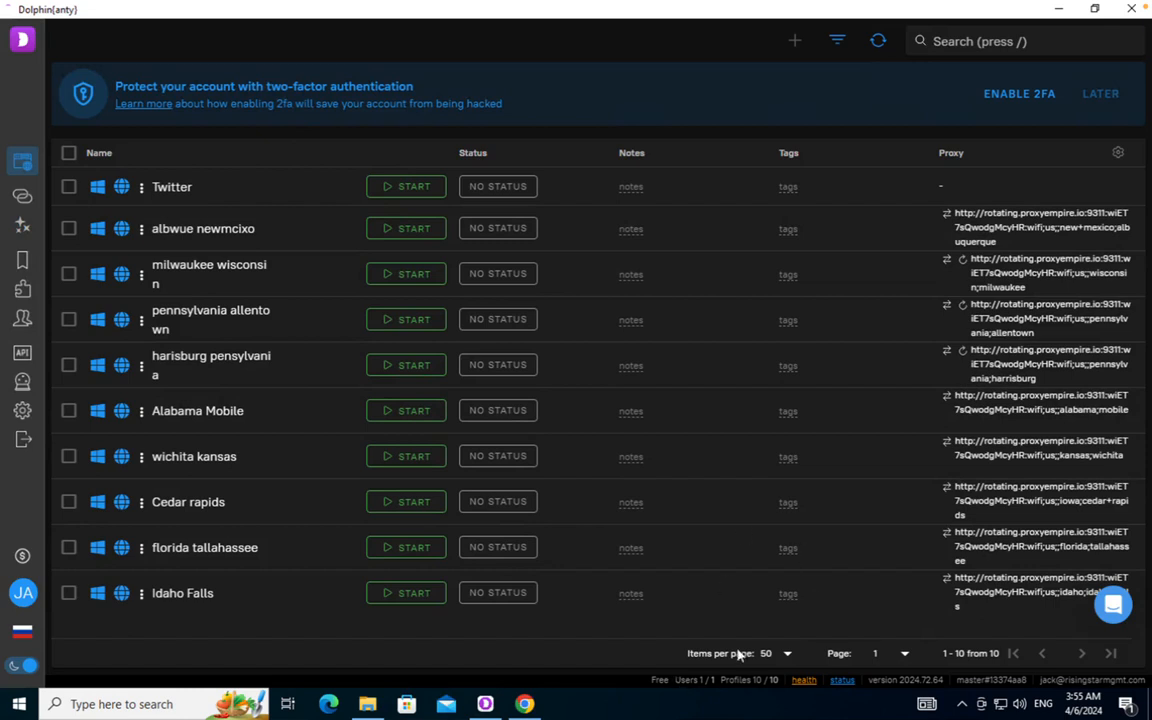
Read the Anty browser's Chrome version in Dolphin Anty's health report, then show the TweetRiser folder
{"action": "left_click", "coordinate": [804, 681]}
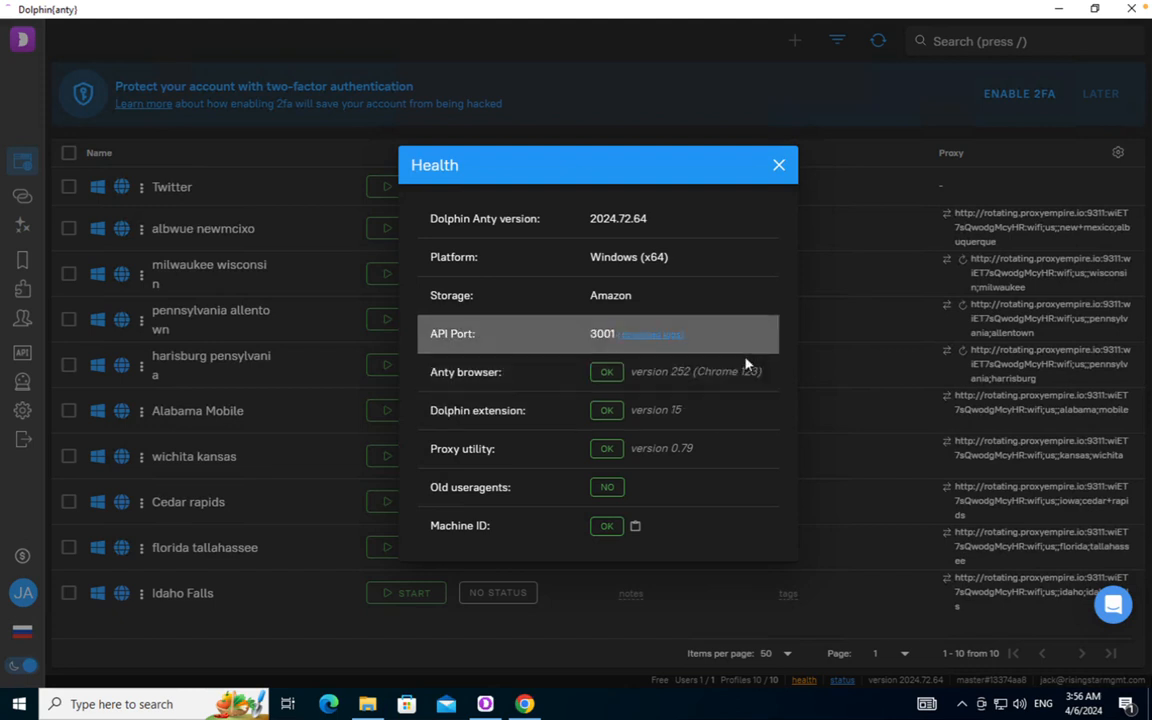
{"action": "left_click", "coordinate": [779, 166]}
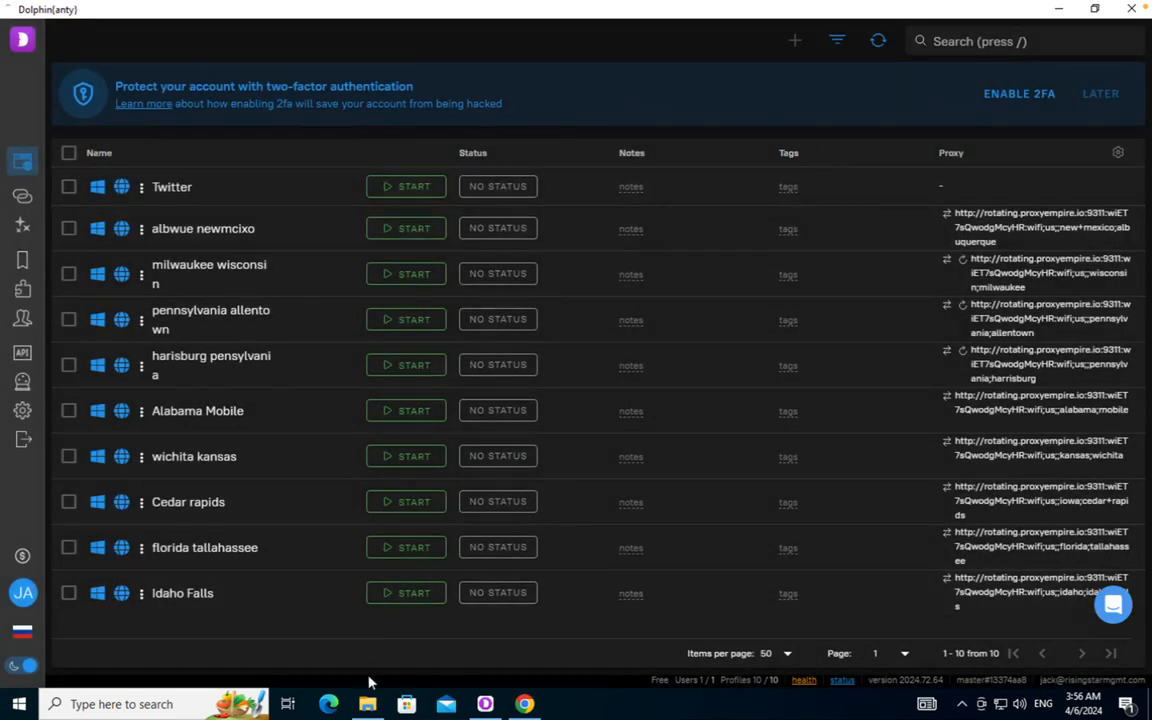
{"action": "left_click", "coordinate": [367, 704]}
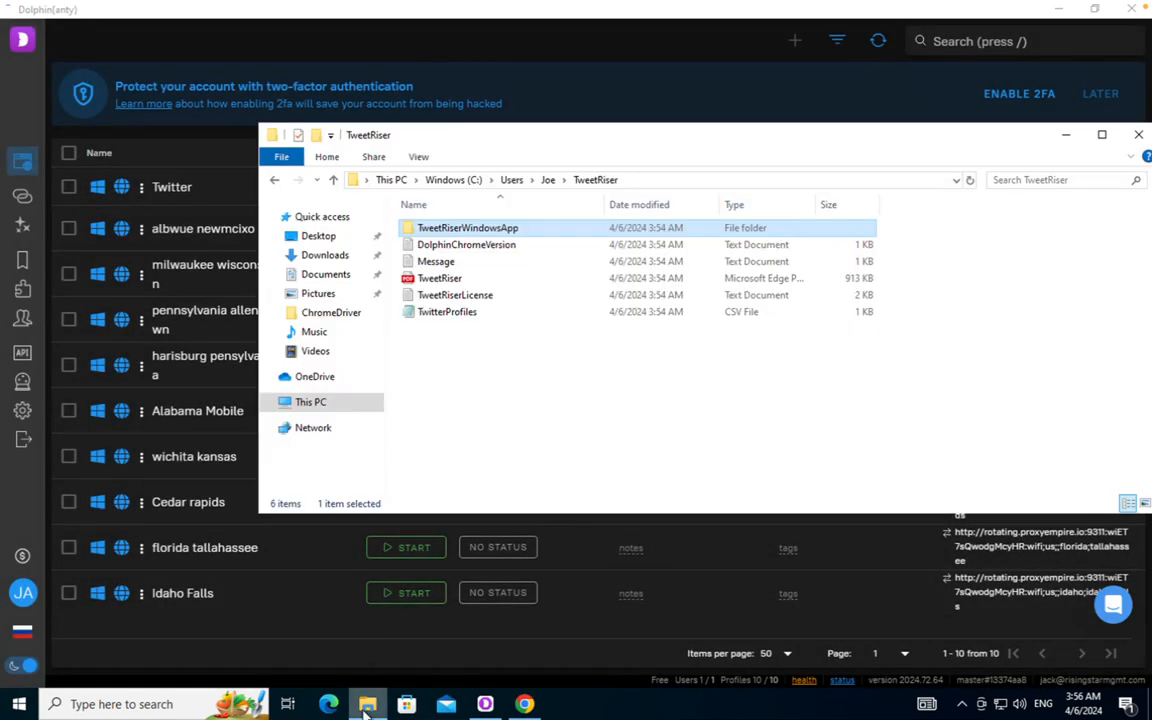
Change the Chrome version number in DolphinChromeVersion, save and close Notepad, then return to the guide
{"action": "double_click", "coordinate": [466, 245]}
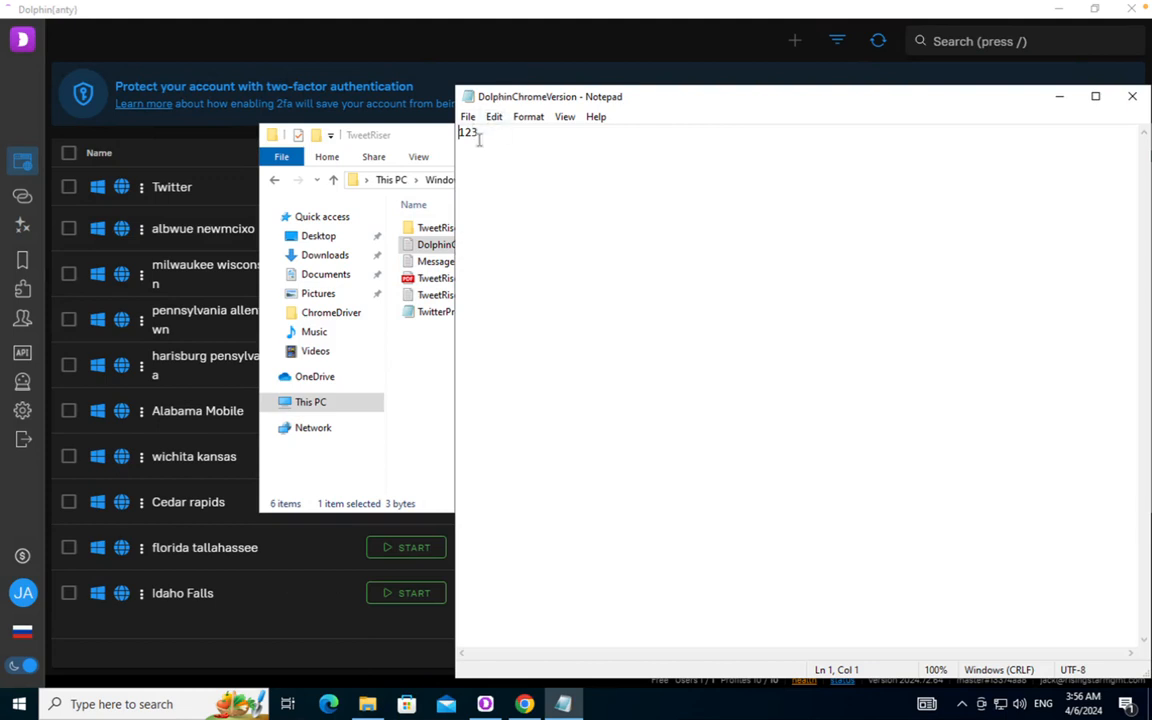
{"action": "key", "text": "BackSpace"}
{"action": "type", "text": "4"}
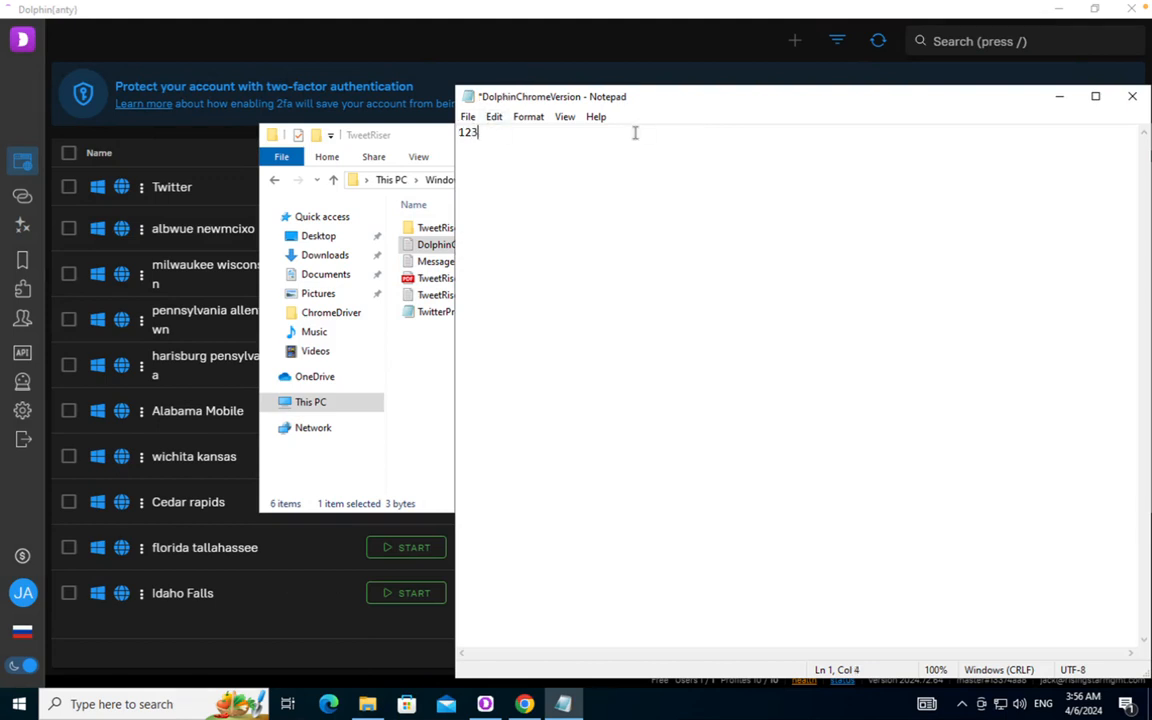
{"action": "left_click", "coordinate": [468, 117]}
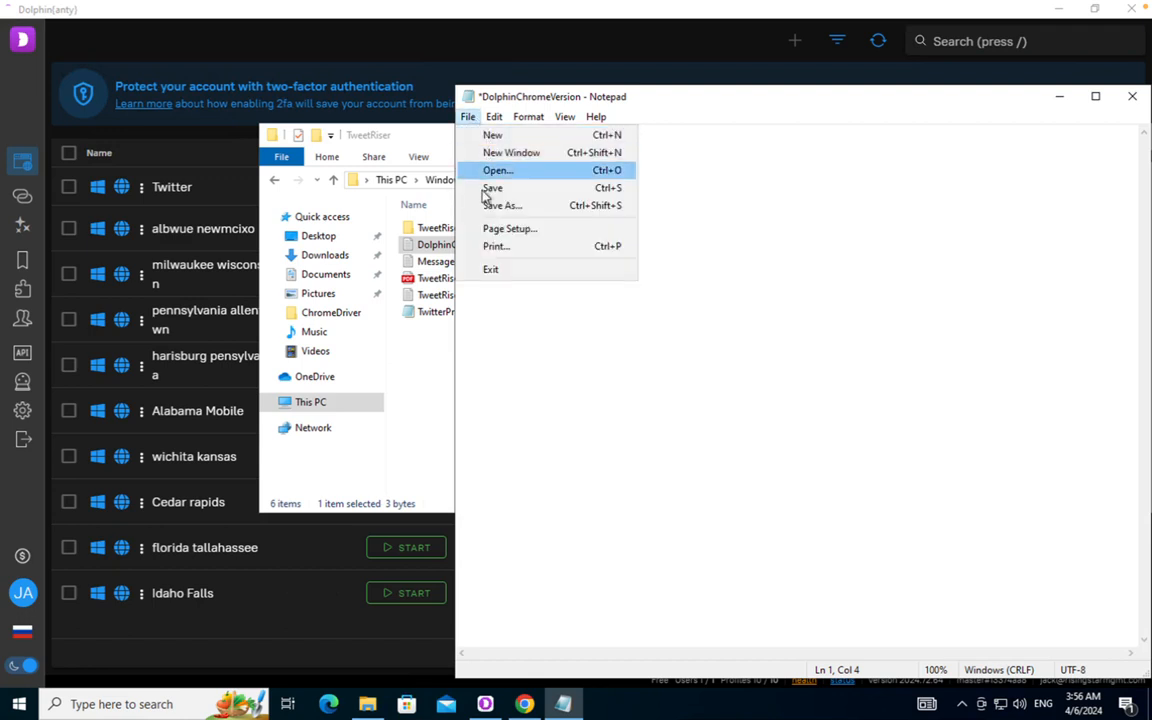
{"action": "left_click", "coordinate": [488, 187]}
{"action": "left_click_drag", "start_coordinate": [591, 92], "coordinate": [591, 106]}
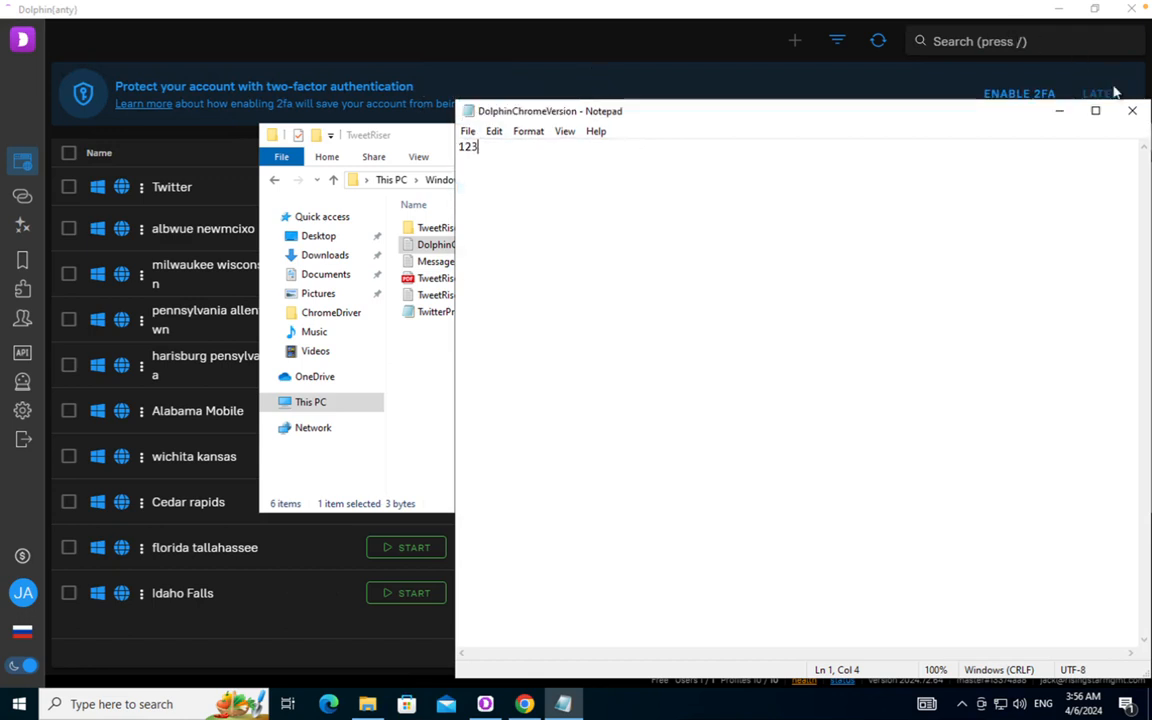
{"action": "left_click", "coordinate": [1132, 110]}
{"action": "key", "text": "ctrl+Left"}
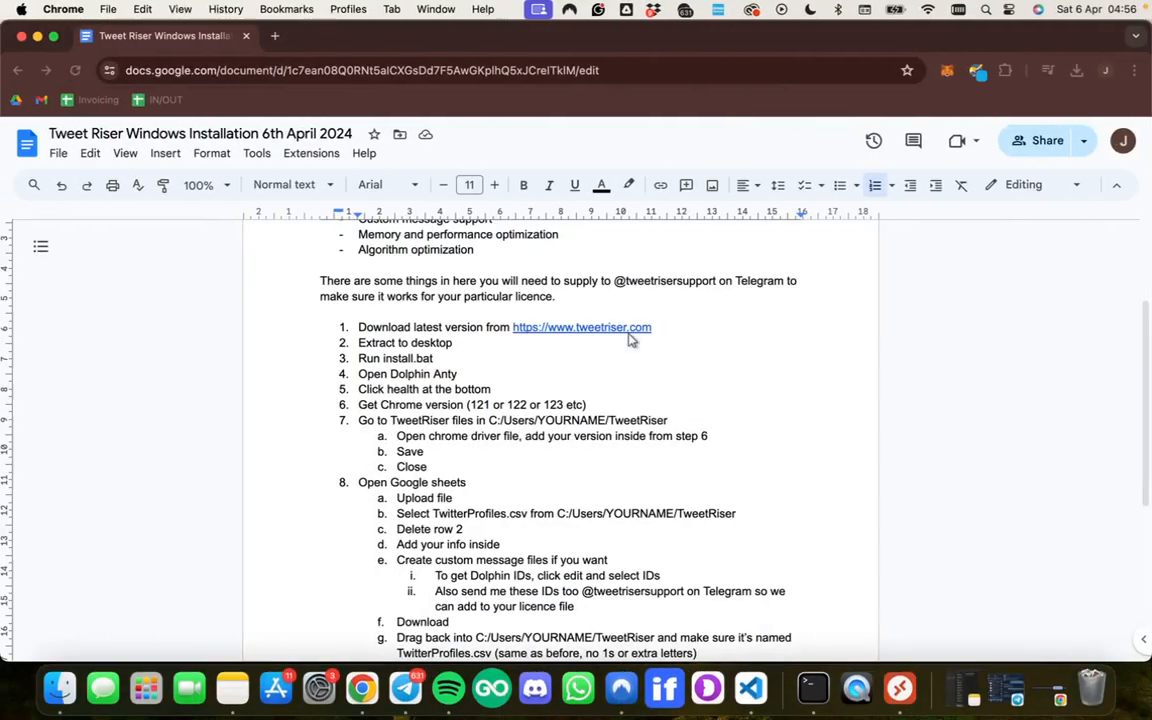
Scroll the guide to the Open Google sheets step, then bring Chrome forward in Windows
{"action": "left_click", "coordinate": [508, 377]}
{"action": "scroll", "coordinate": [546, 387], "scroll_direction": "down", "scroll_amount": 1}
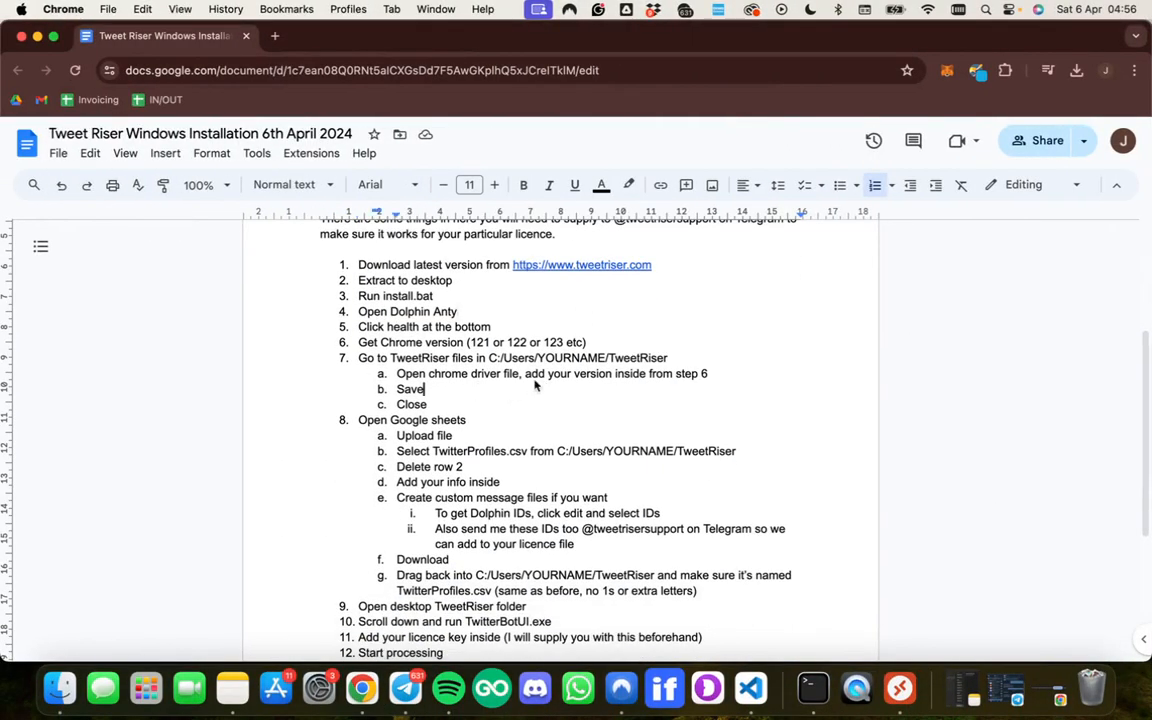
{"action": "scroll", "coordinate": [445, 411], "scroll_direction": "down", "scroll_amount": 1}
{"action": "left_click", "coordinate": [463, 368]}
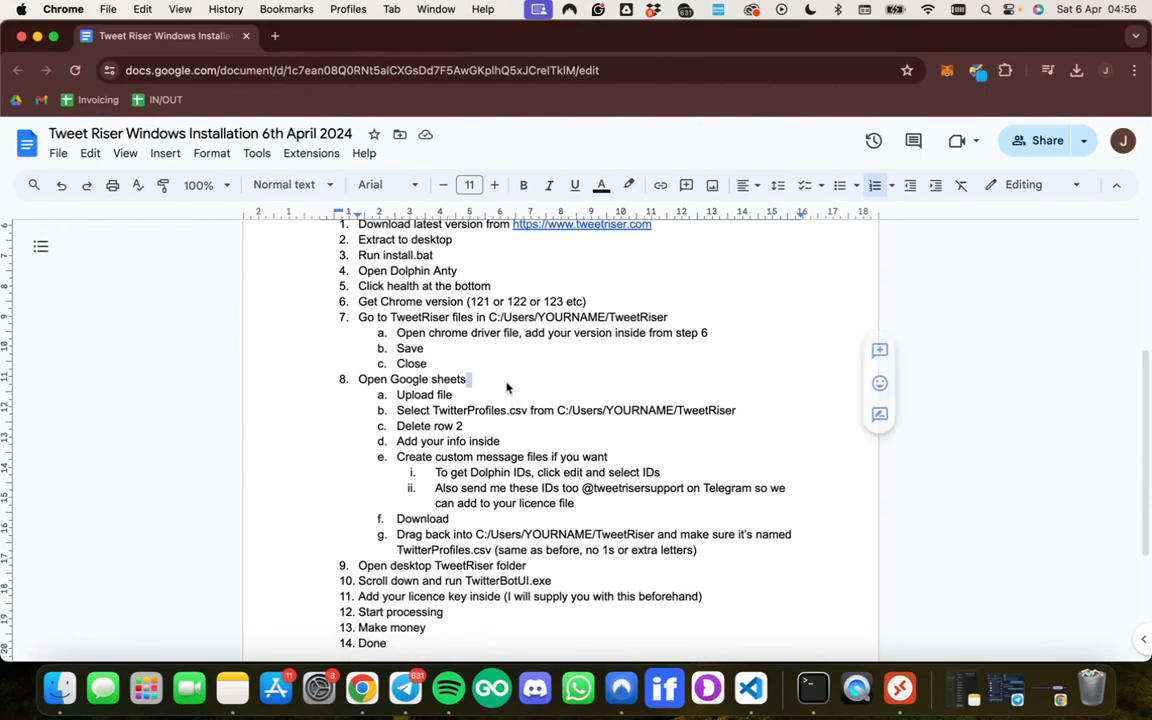
{"action": "key", "text": "ctrl+Right"}
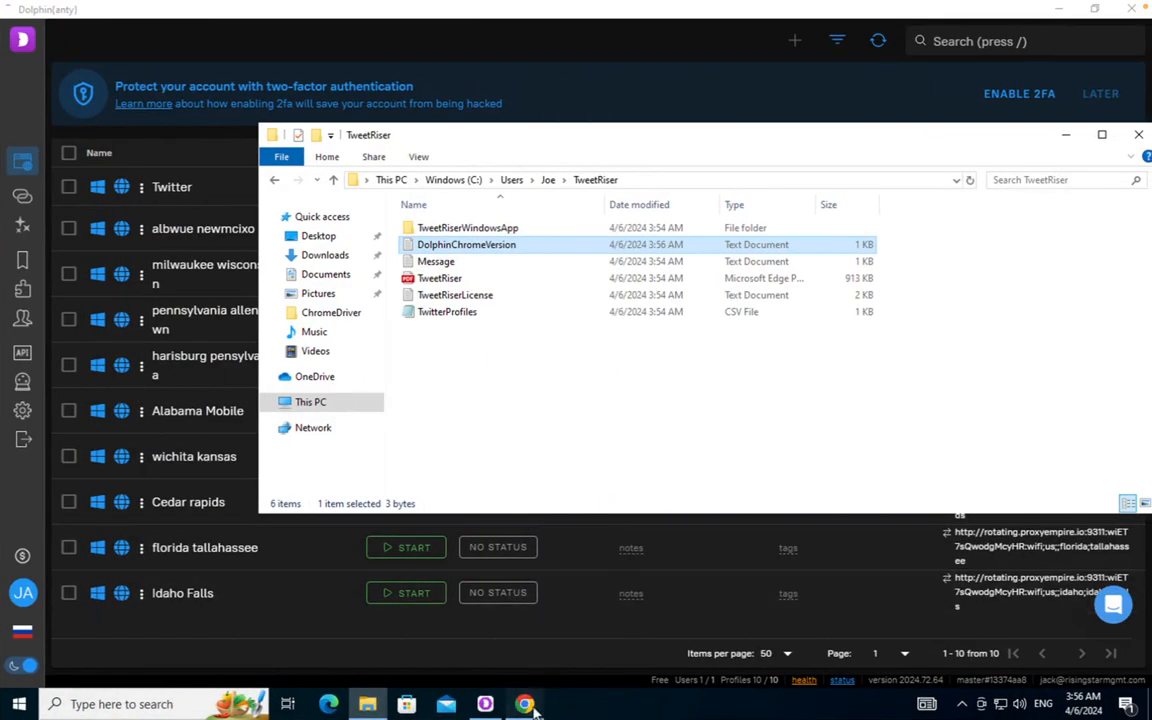
{"action": "left_click", "coordinate": [525, 704]}
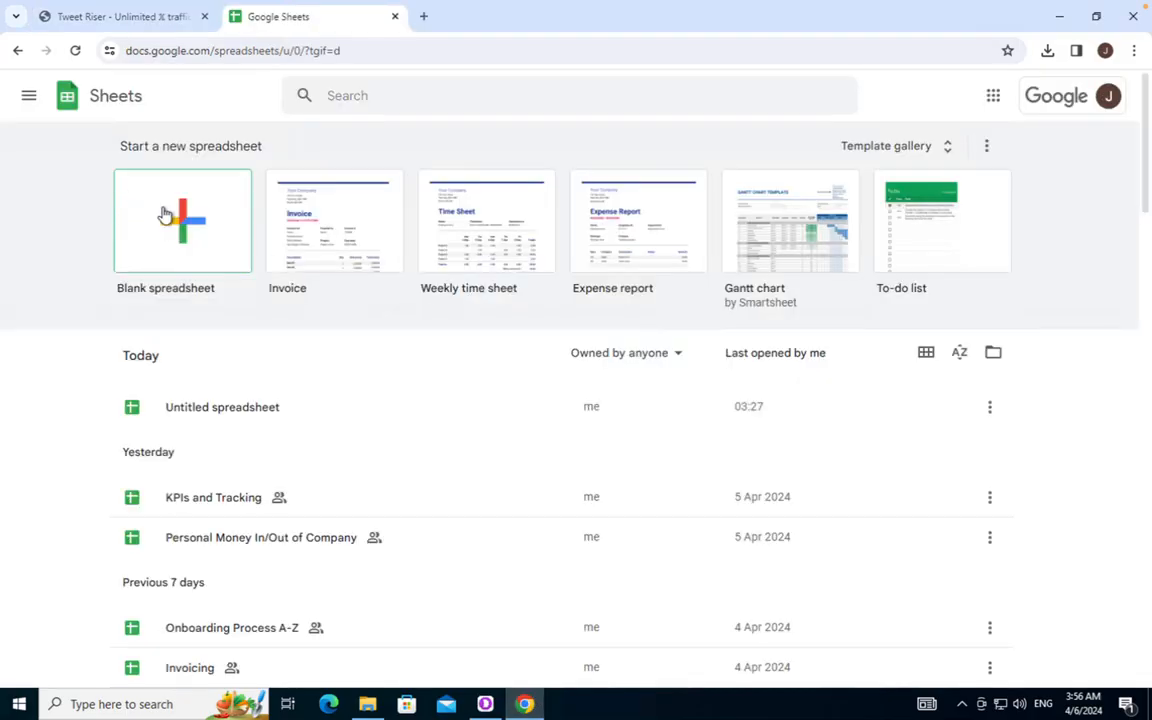
Create a blank spreadsheet and open the Upload option of File > Import
{"action": "left_click", "coordinate": [168, 215]}
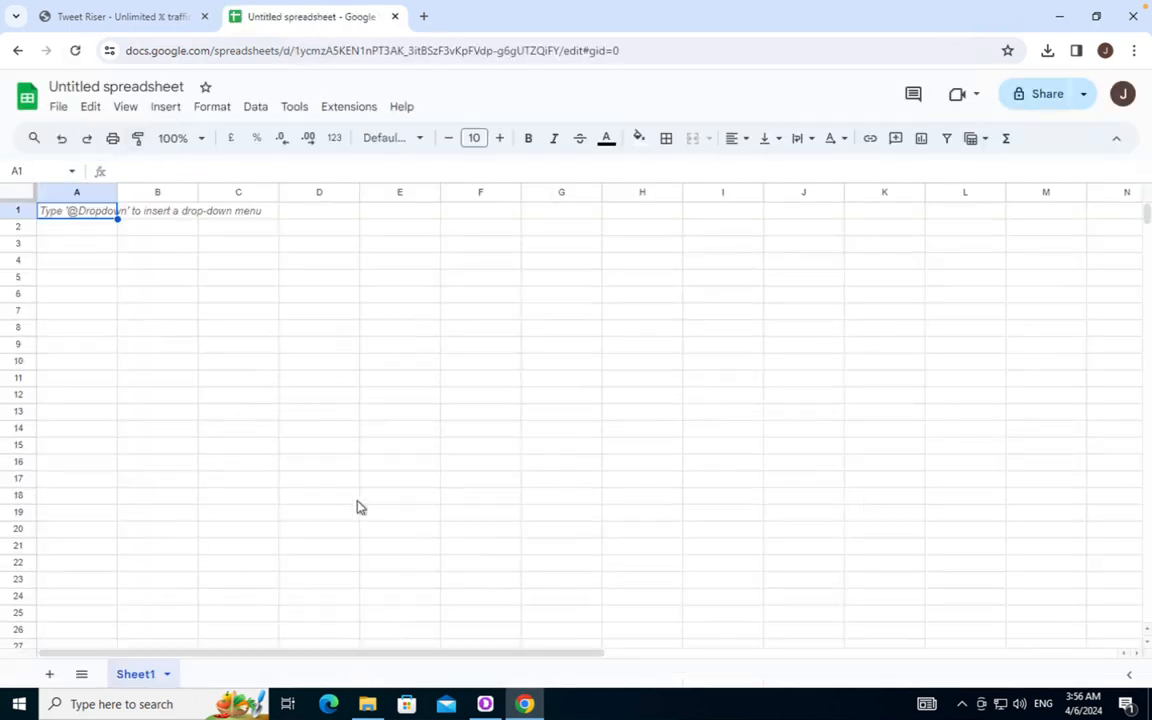
{"action": "left_click", "coordinate": [60, 112]}
{"action": "mouse_move", "coordinate": [232, 314]}
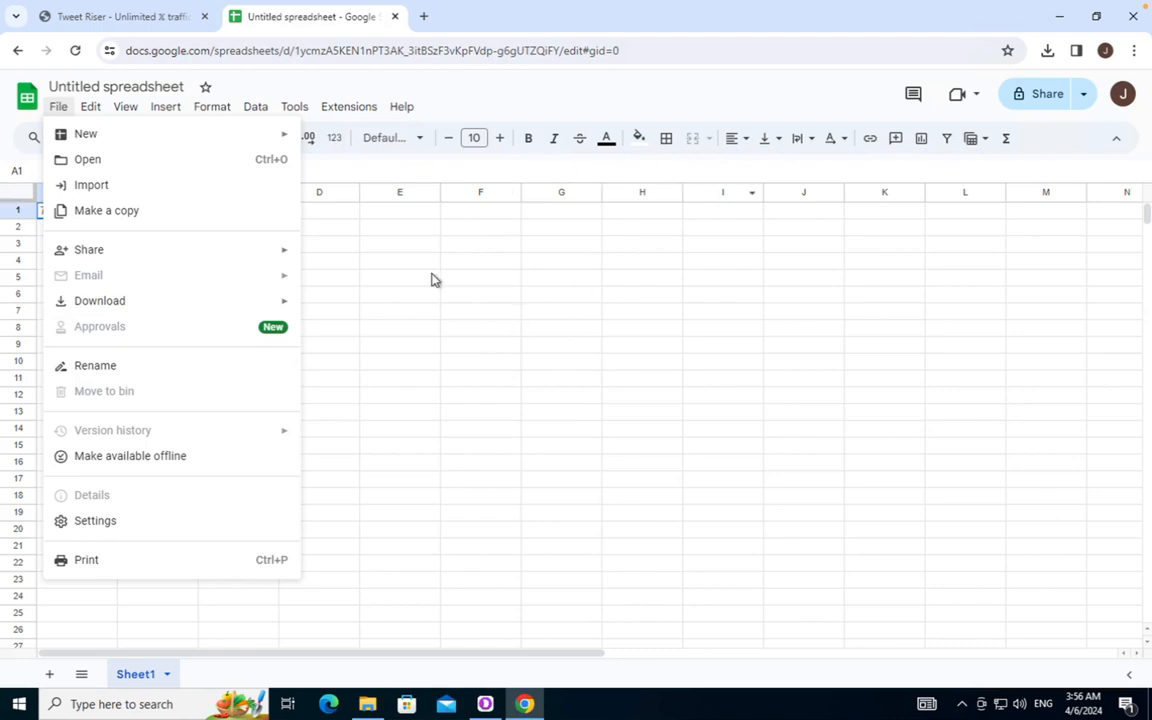
{"action": "left_click", "coordinate": [150, 196]}
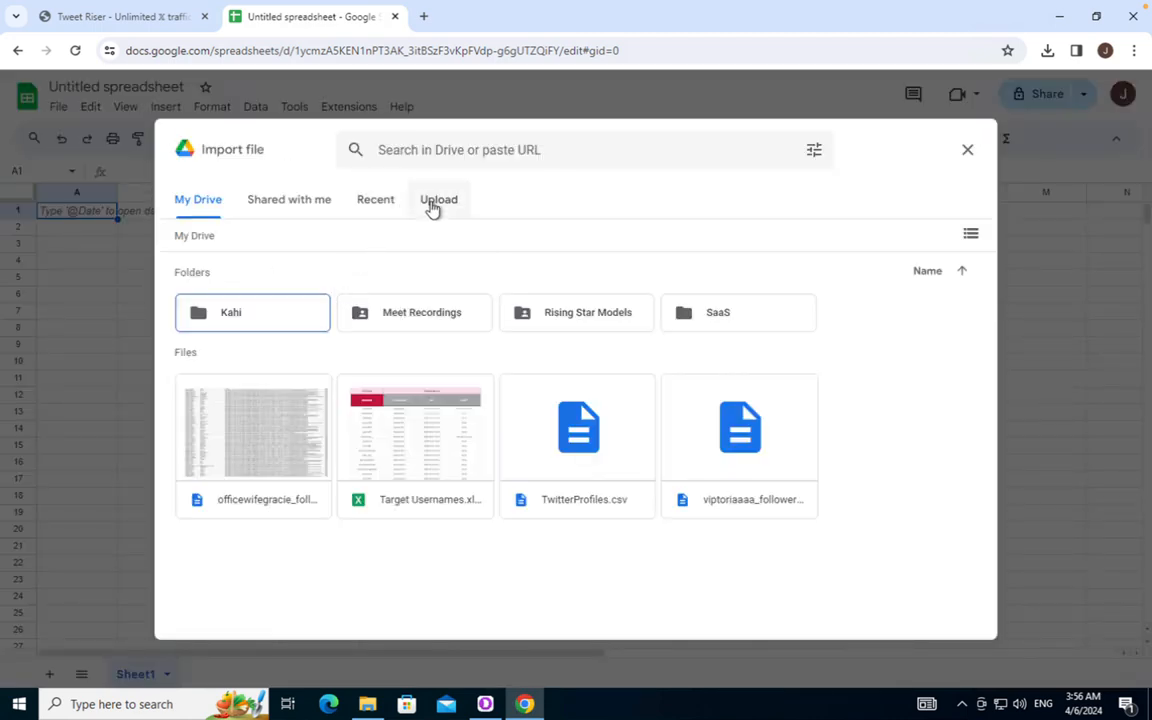
{"action": "left_click", "coordinate": [432, 204]}
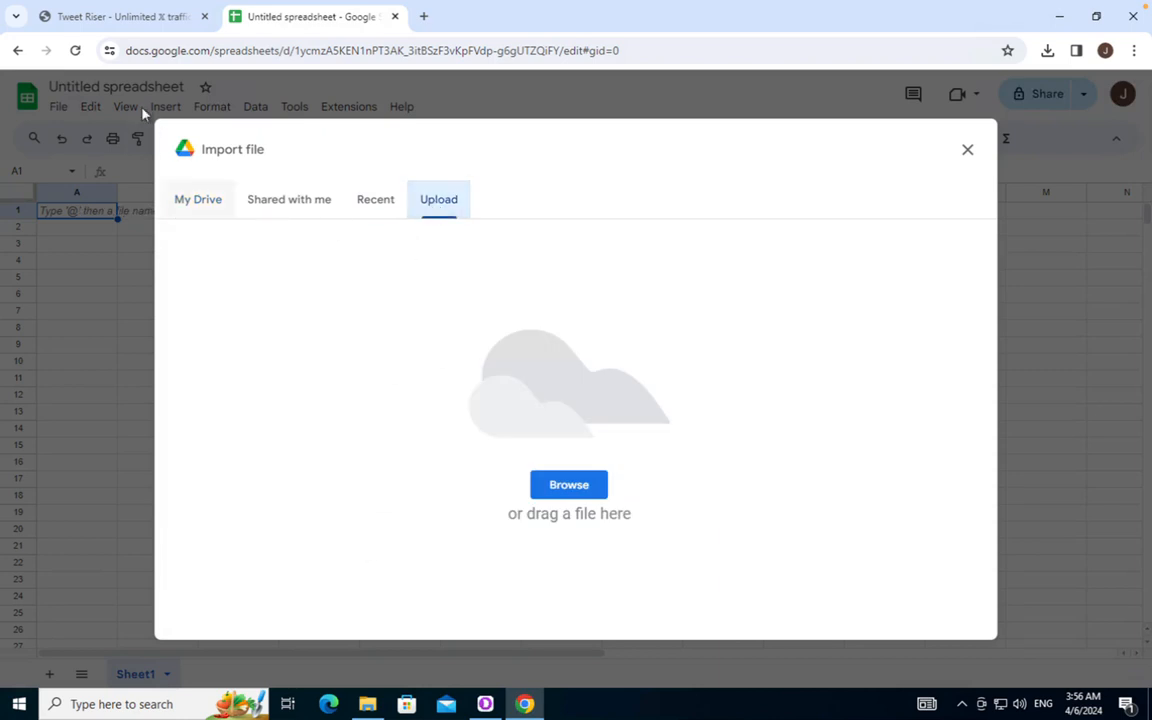
Drag TwitterProfiles.csv from the TweetRiser folder into the upload area and import the data
{"action": "left_click", "coordinate": [367, 704]}
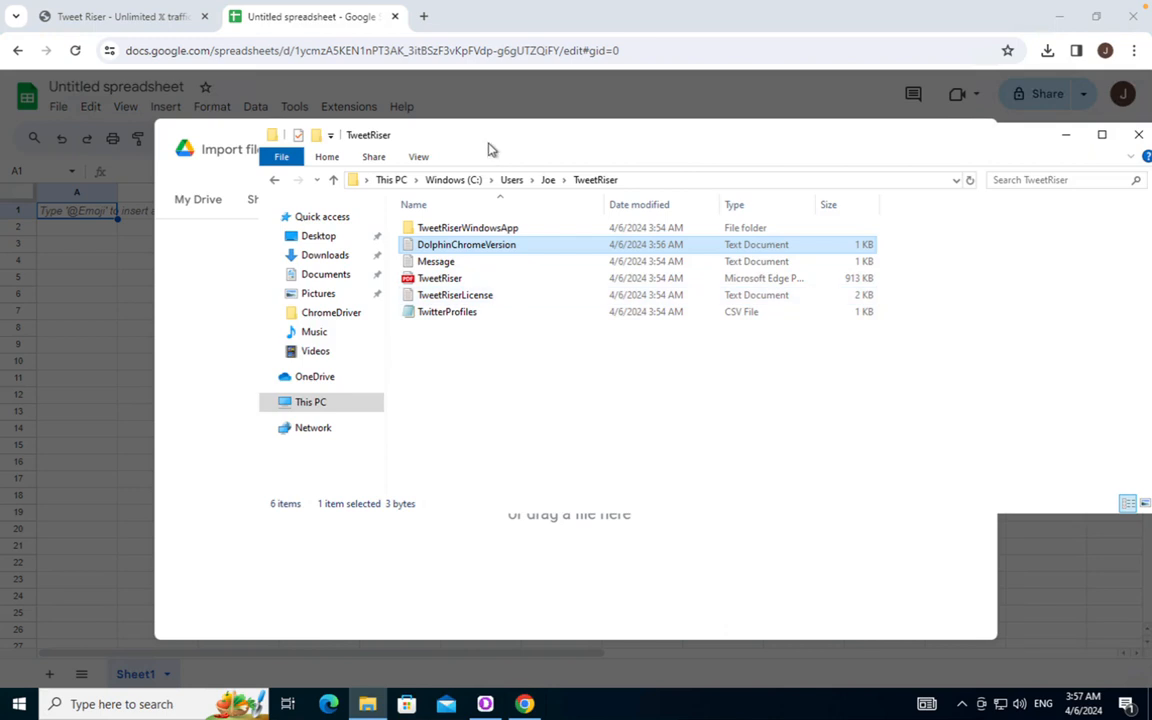
{"action": "left_click", "coordinate": [443, 314]}
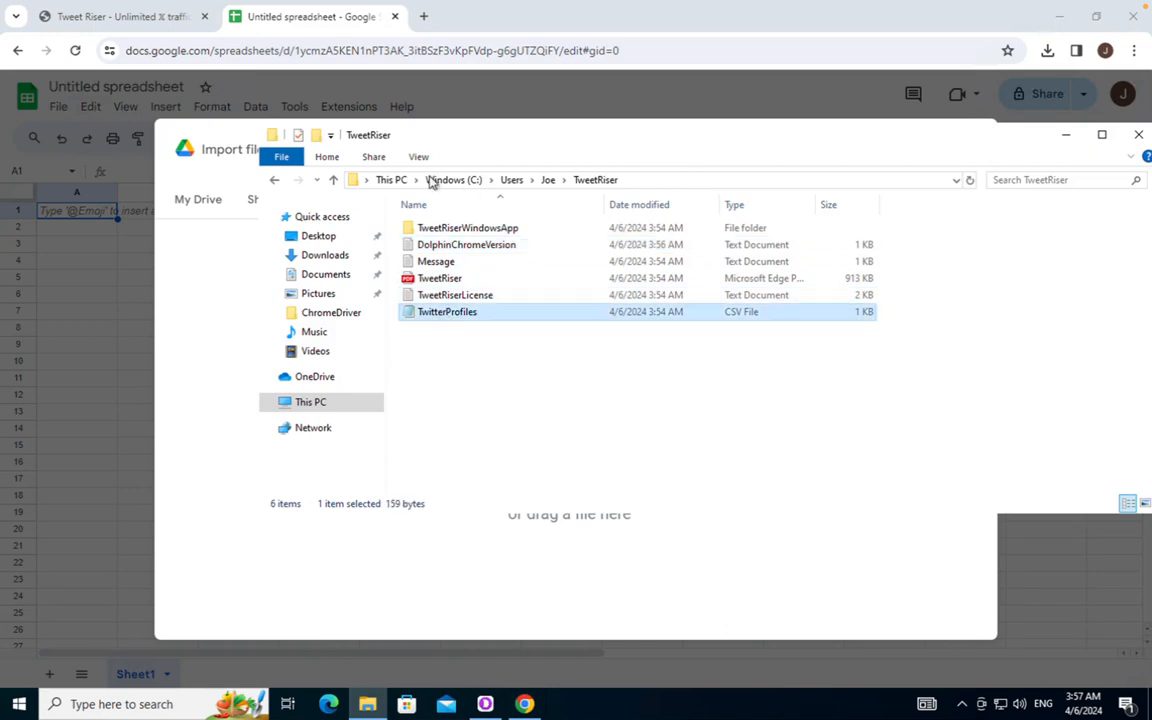
{"action": "left_click_drag", "start_coordinate": [482, 123], "coordinate": [633, 129]}
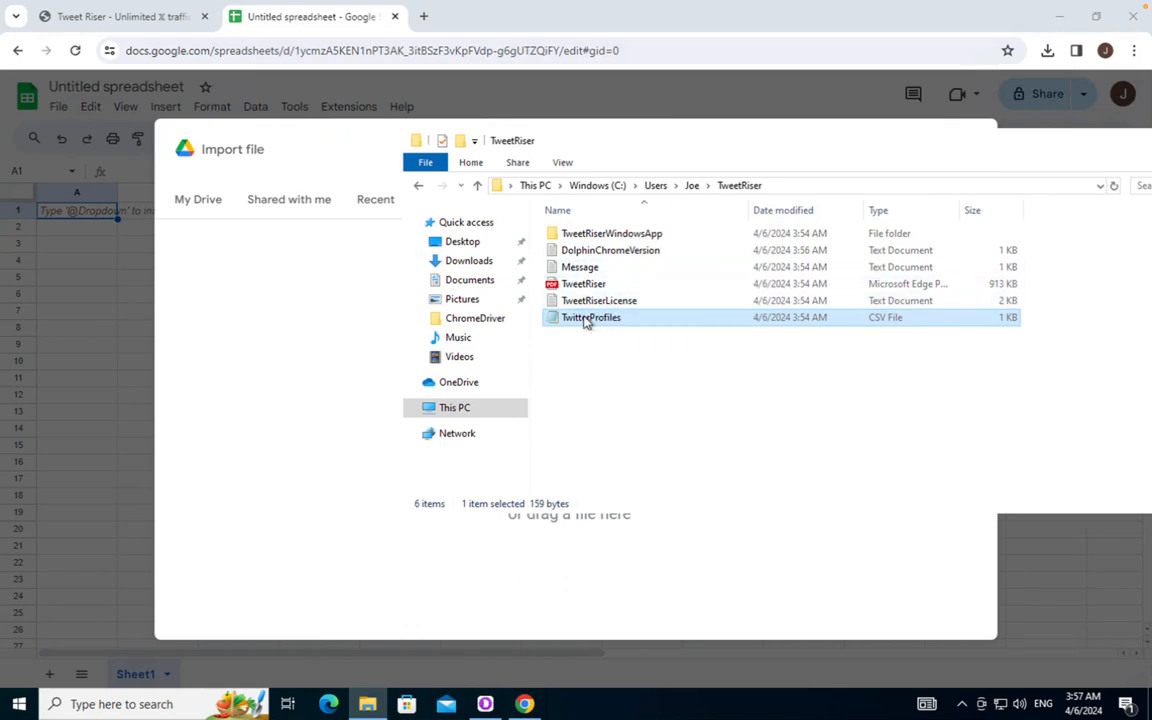
{"action": "left_click_drag", "start_coordinate": [586, 321], "coordinate": [293, 345]}
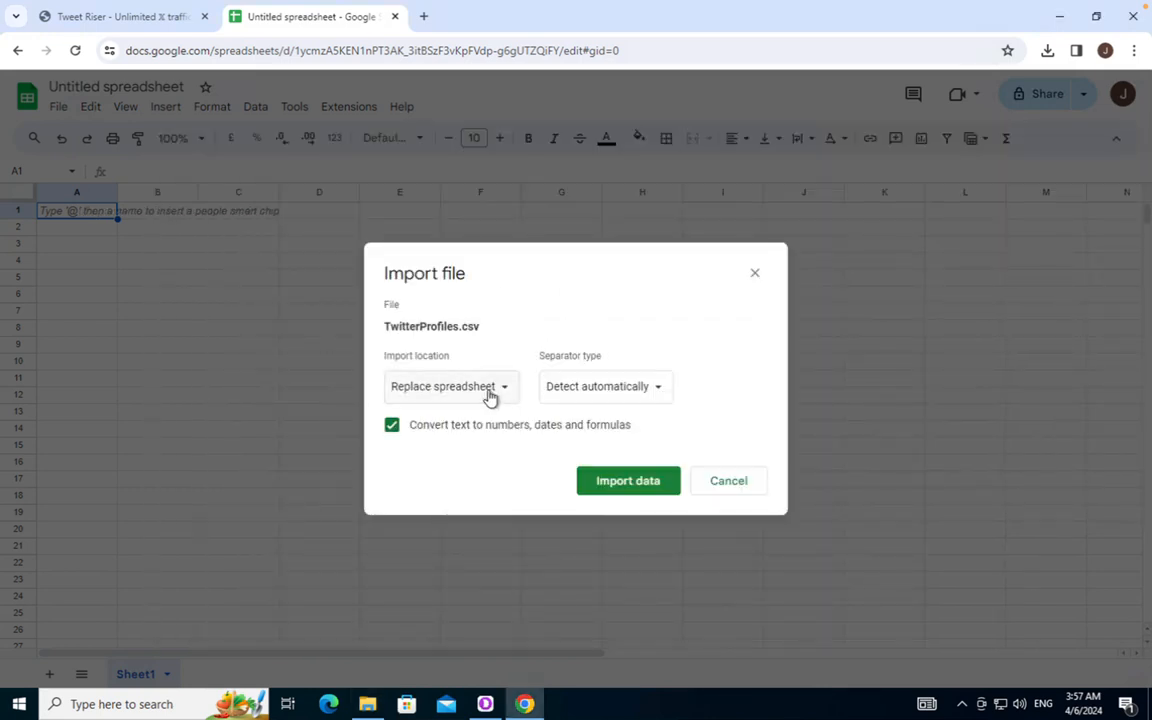
{"action": "left_click", "coordinate": [625, 487]}
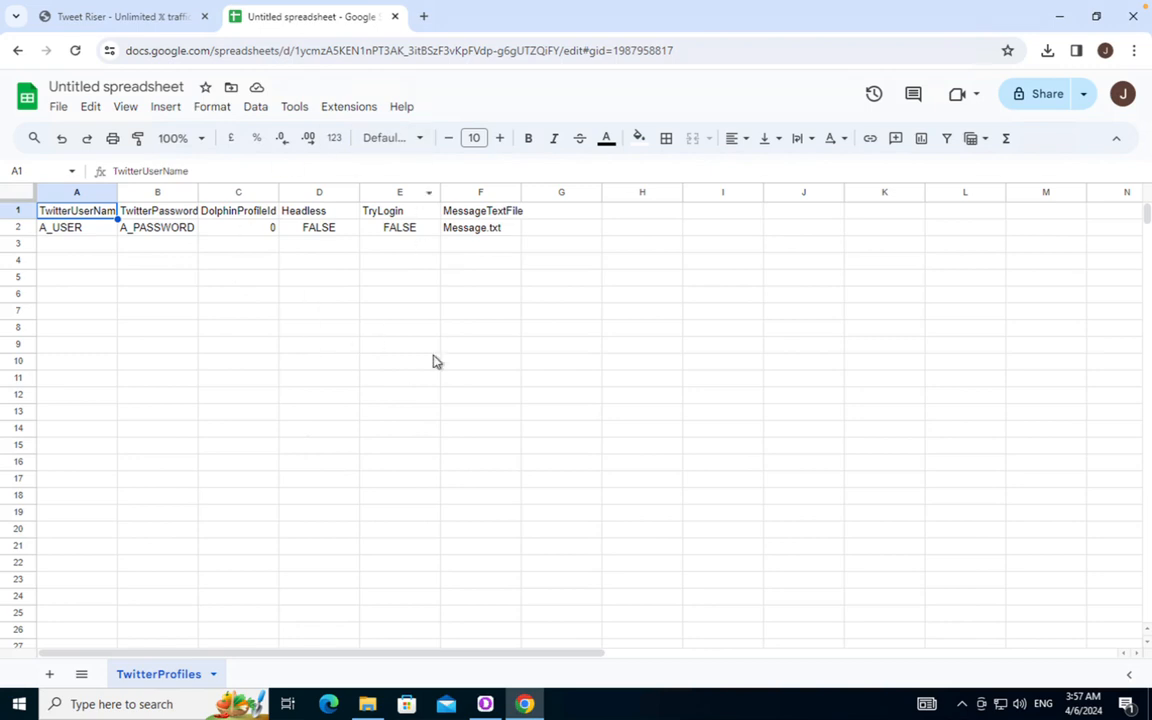
Replace the 'Untitled spreadsheet' title with 'TwitterProfiles'
{"action": "left_click", "coordinate": [99, 86]}
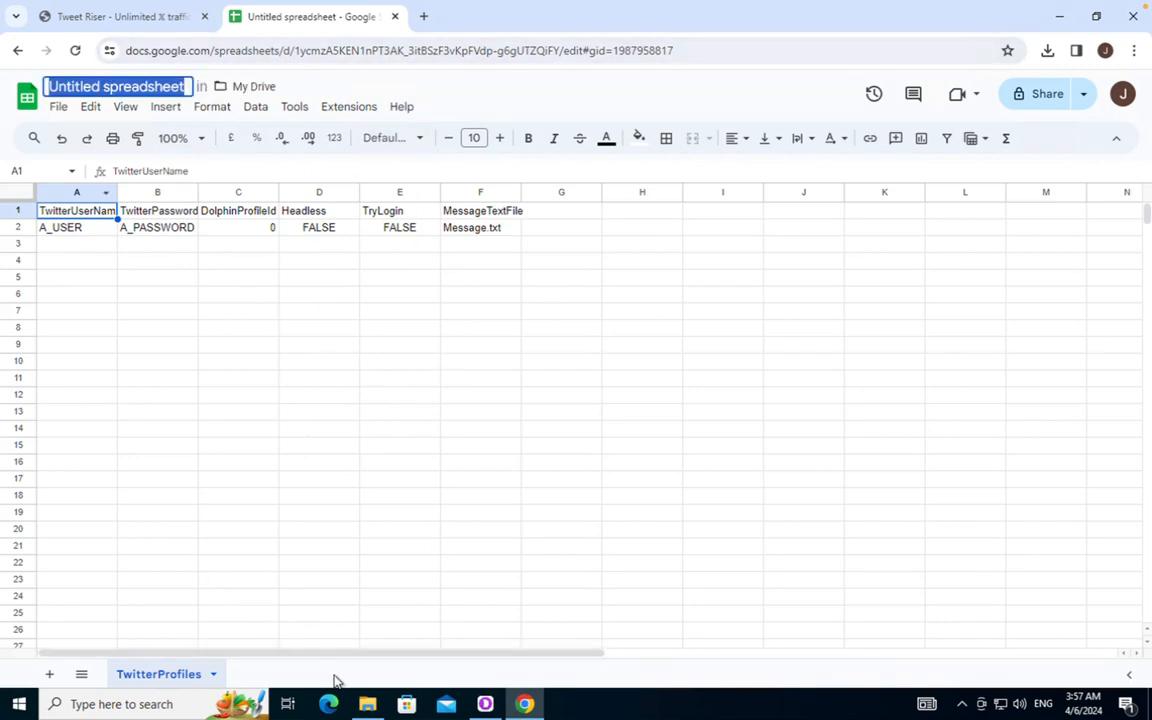
{"action": "left_click", "coordinate": [367, 704]}
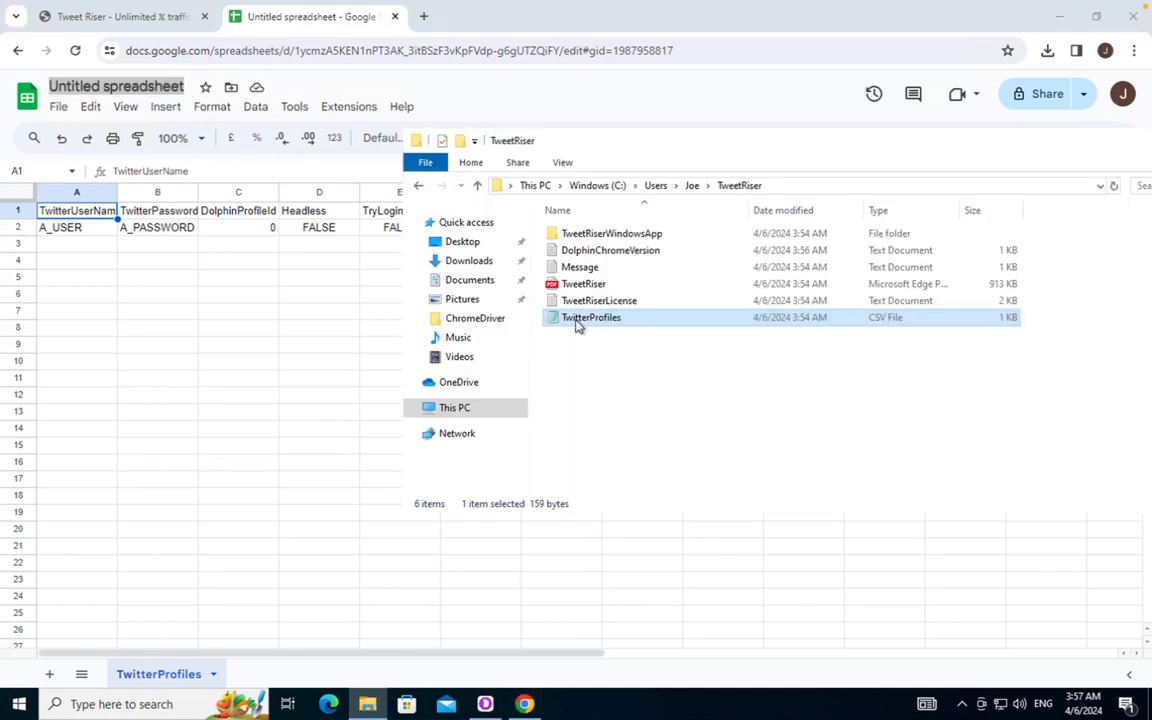
{"action": "left_click", "coordinate": [115, 87]}
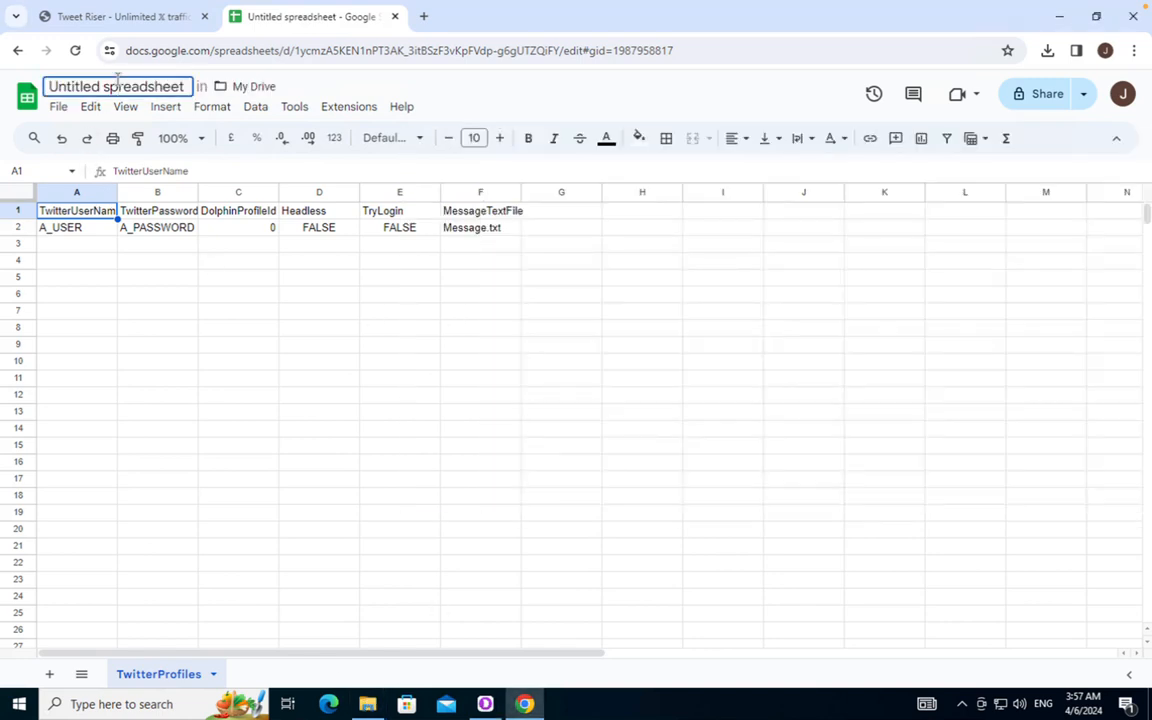
{"action": "key", "text": "ctrl+shift+Left"}
{"action": "key", "text": "ctrl+shift+Left"}
{"action": "type", "text": "Twitt"}
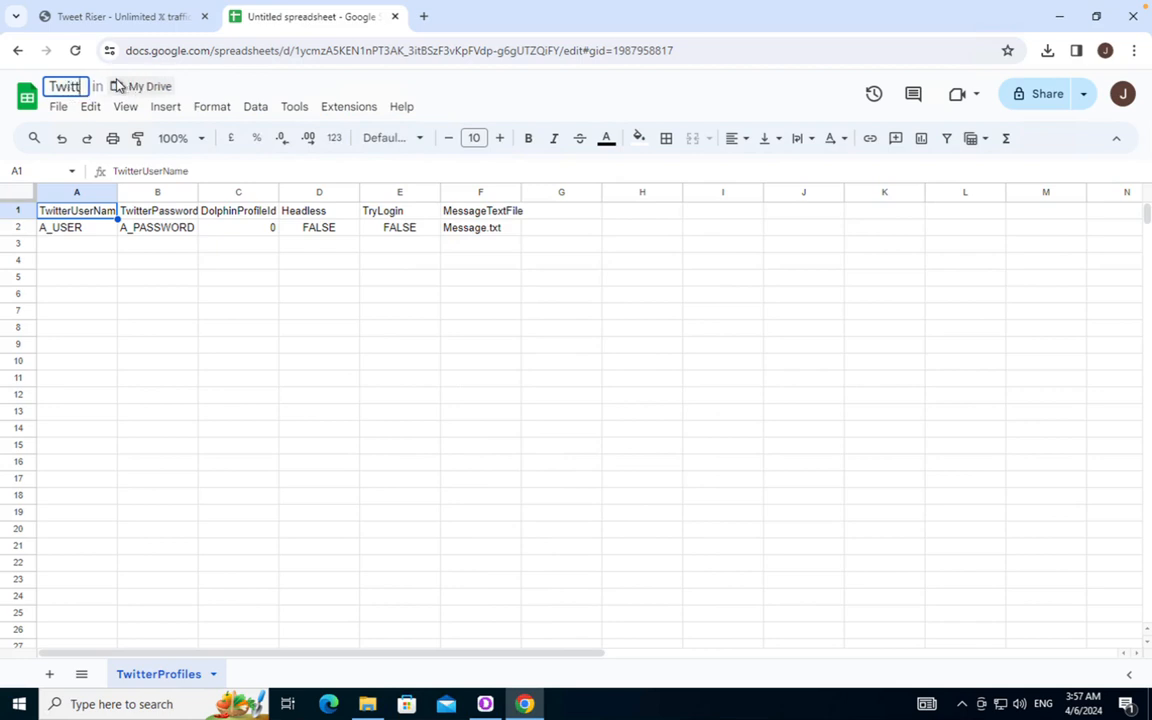
{"action": "type", "text": "erProfiles"}
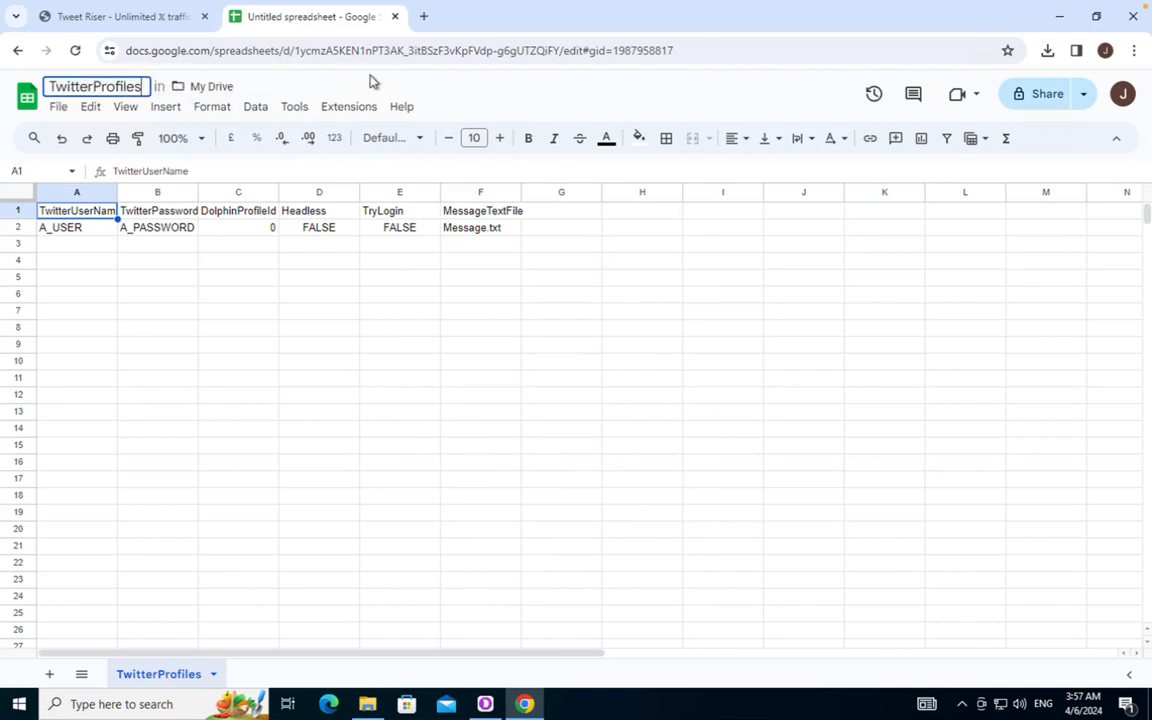
{"action": "key", "text": "Return"}
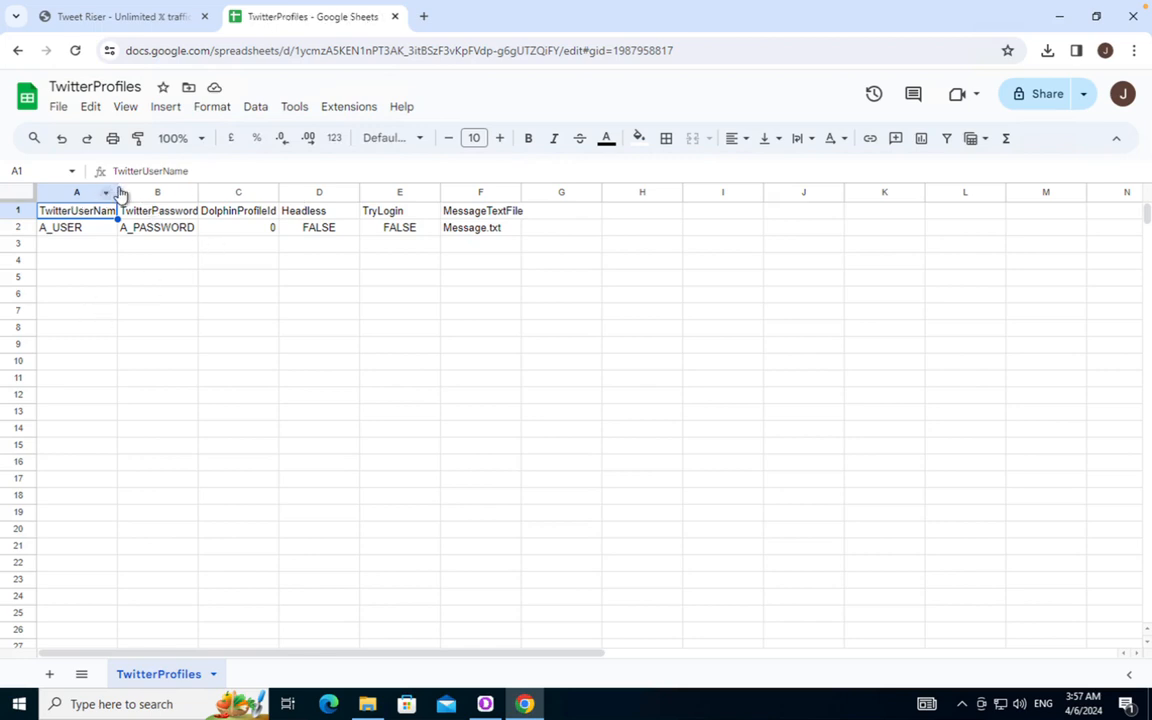
Fit columns A and B, widen column F, and enter the Twitter username and password in A2 and B2
{"action": "double_click", "coordinate": [117, 190]}
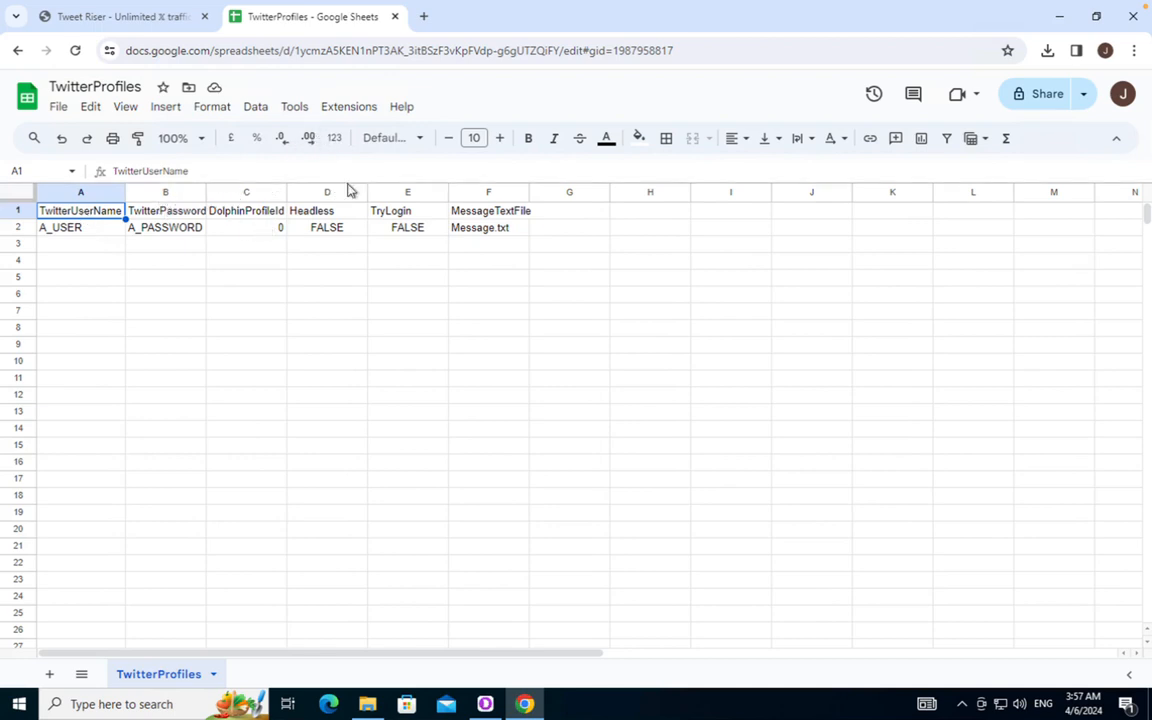
{"action": "left_click_drag", "start_coordinate": [531, 192], "coordinate": [536, 192]}
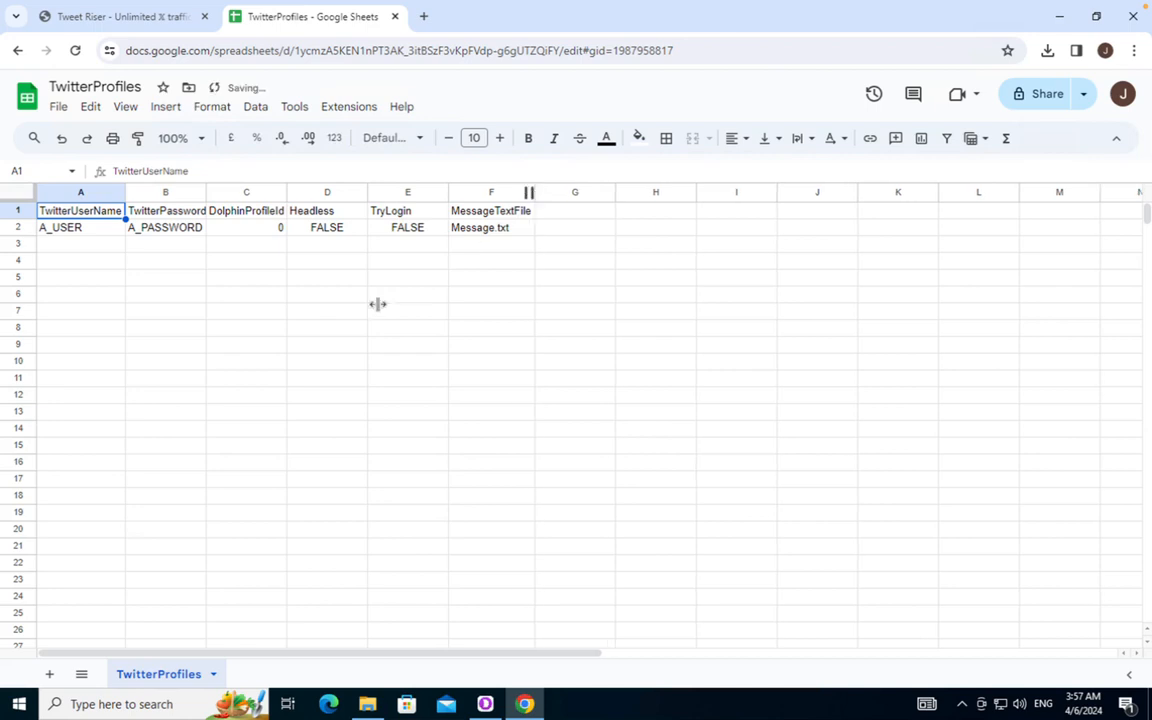
{"action": "left_click", "coordinate": [100, 233]}
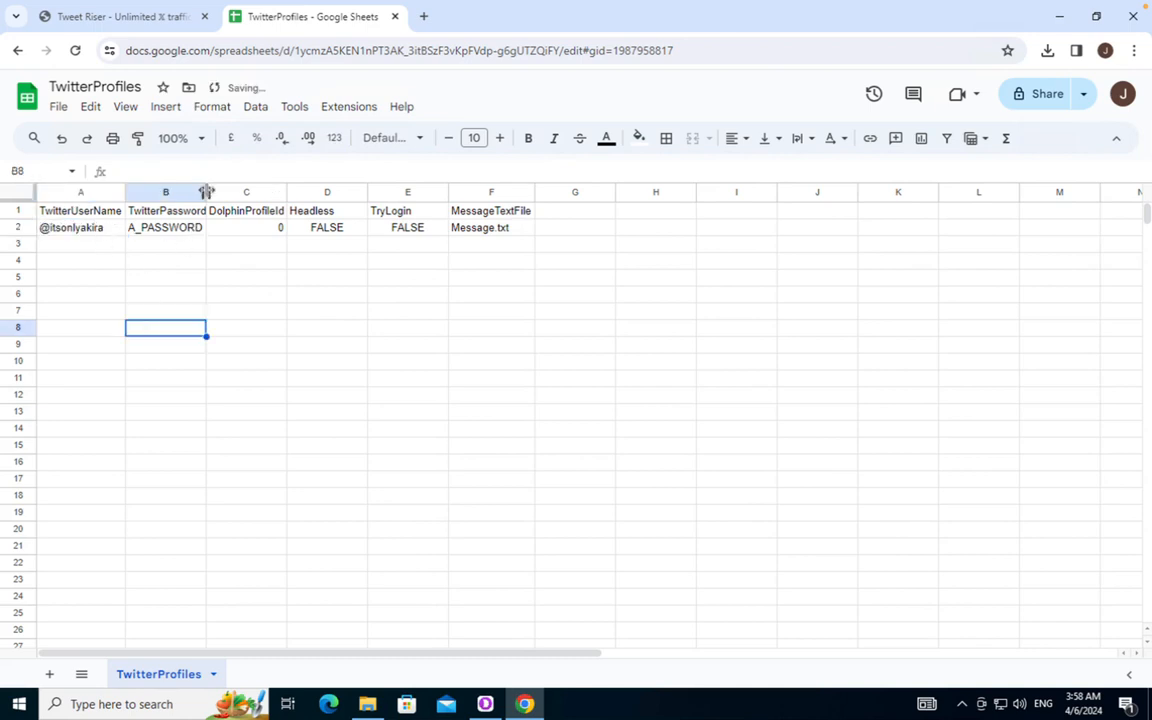
{"action": "double_click", "coordinate": [206, 192]}
{"action": "left_click", "coordinate": [180, 233]}
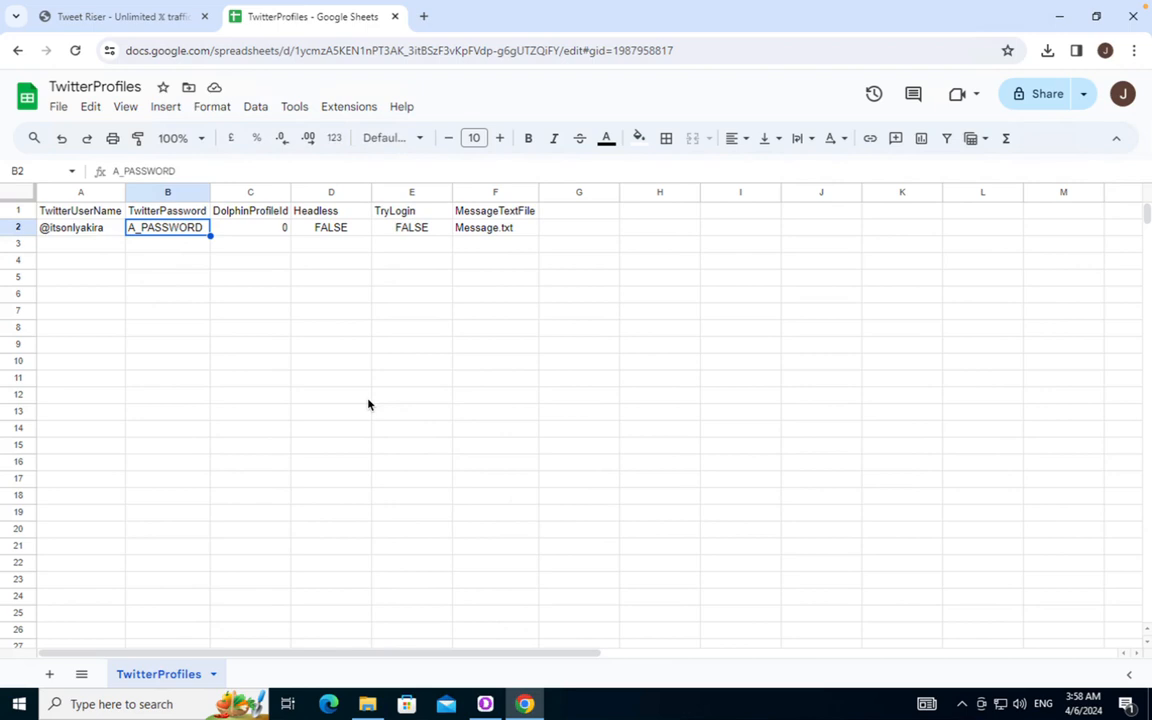
{"action": "left_click", "coordinate": [232, 228]}
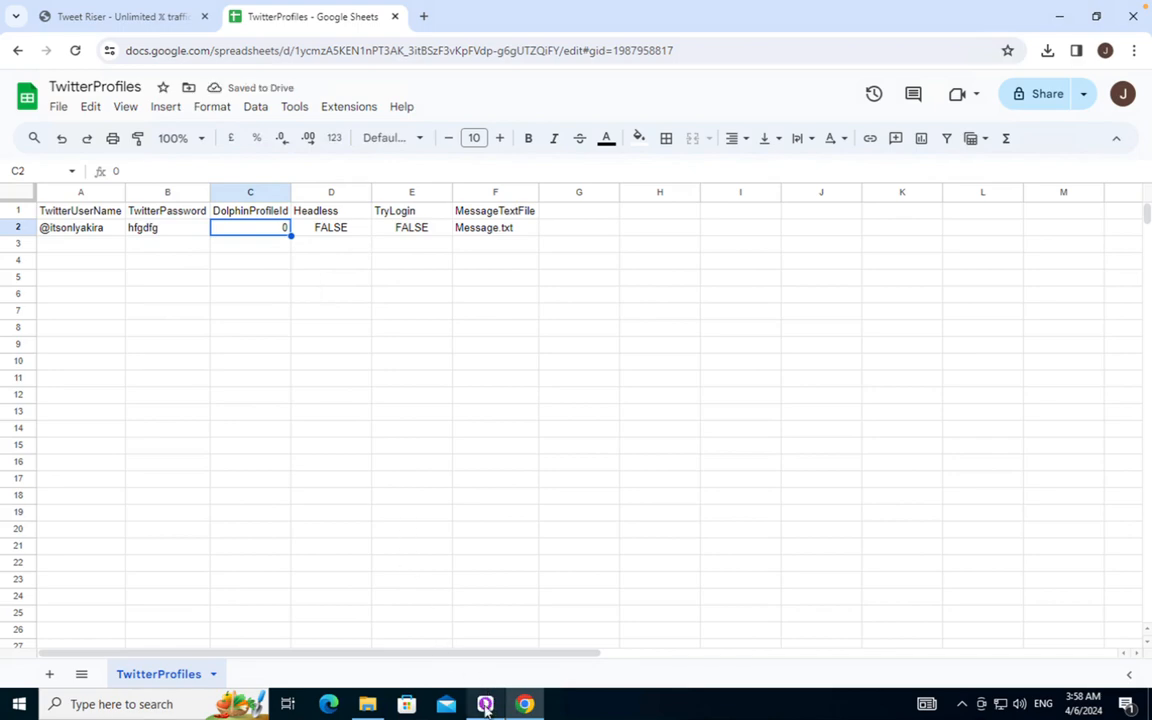
Copy the Twitter browser profile's ID from its Dolphin Anty Edit settings, then close them
{"action": "left_click", "coordinate": [440, 610]}
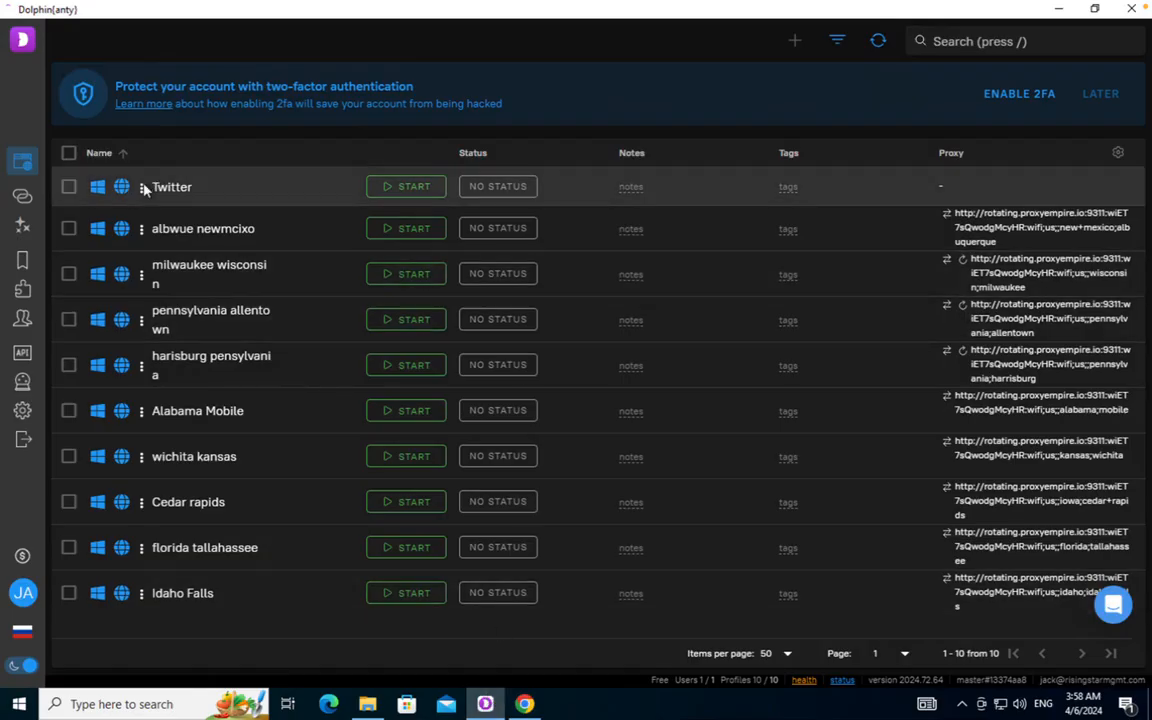
{"action": "left_click", "coordinate": [141, 187]}
{"action": "left_click", "coordinate": [249, 196]}
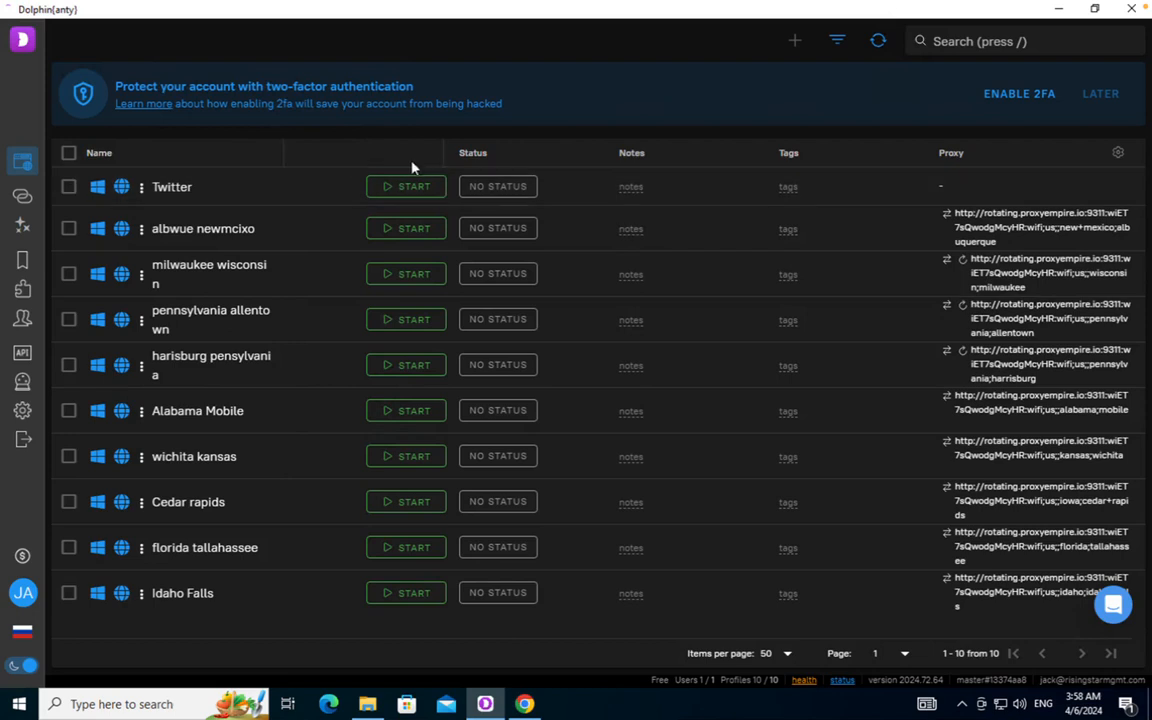
{"action": "left_click", "coordinate": [142, 187]}
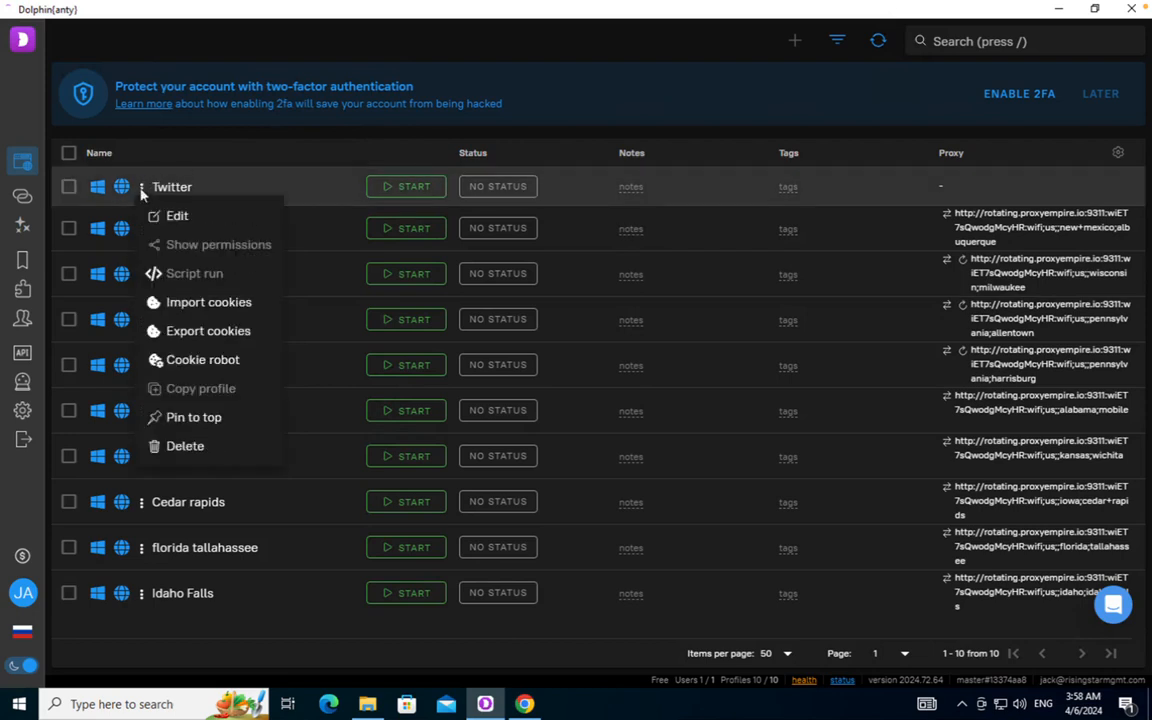
{"action": "left_click", "coordinate": [162, 215]}
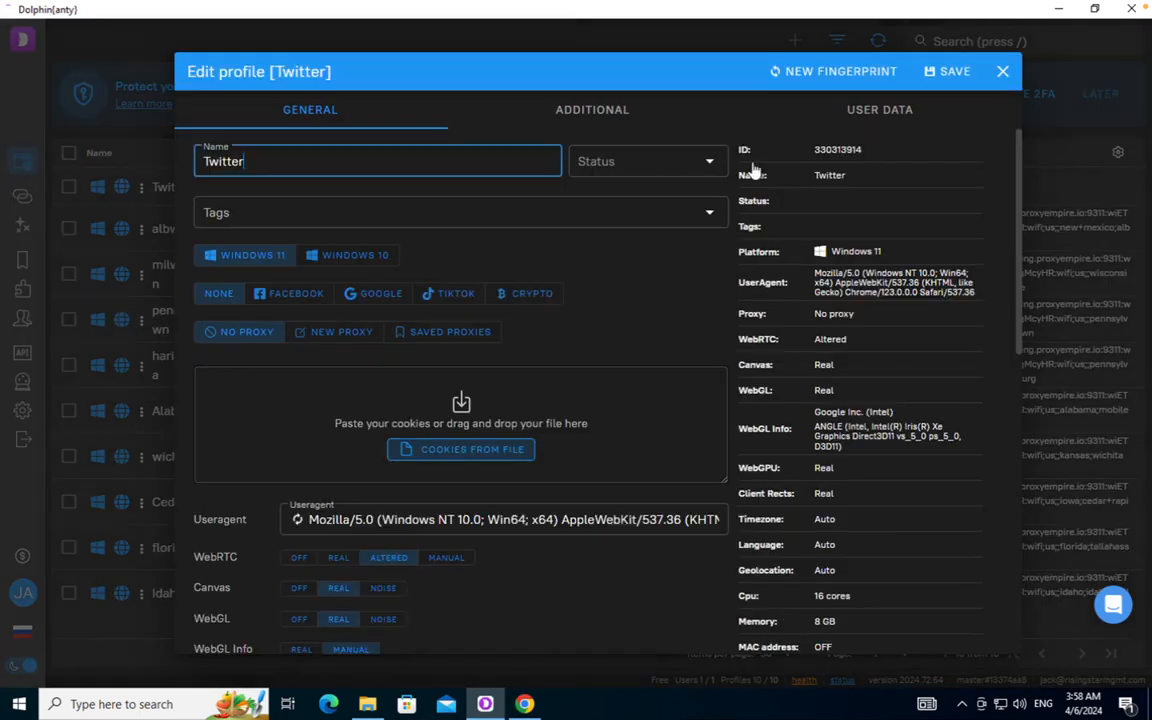
{"action": "double_click", "coordinate": [822, 148]}
{"action": "key", "text": "ctrl+c"}
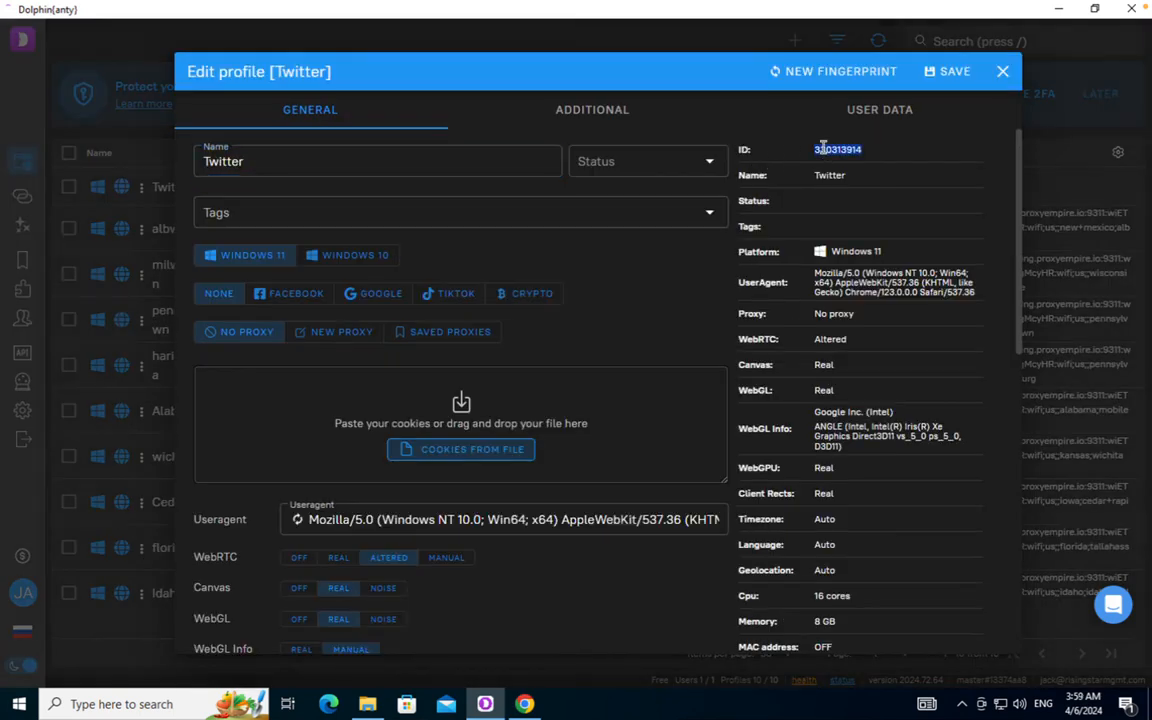
{"action": "left_click", "coordinate": [999, 79]}
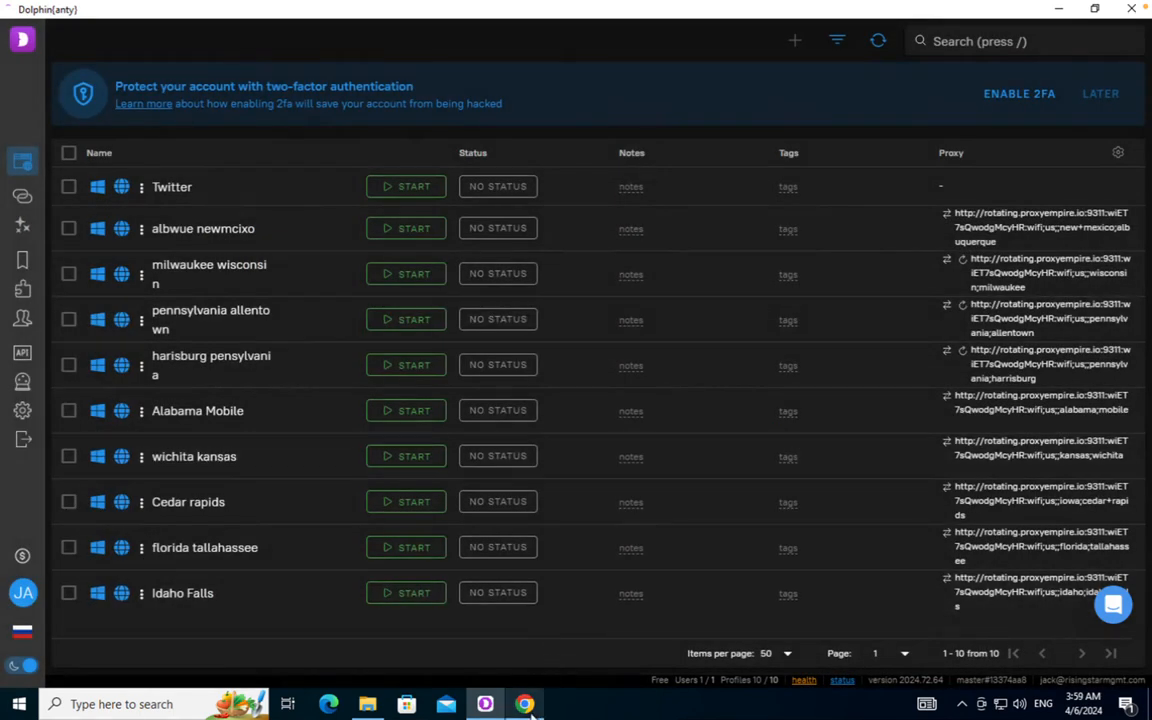
{"action": "key", "text": "alt+Tab"}
Paste the copied Dolphin profile ID into DolphinProfileId cell C2 and recheck the Dolphin profile list
{"action": "double_click", "coordinate": [268, 229]}
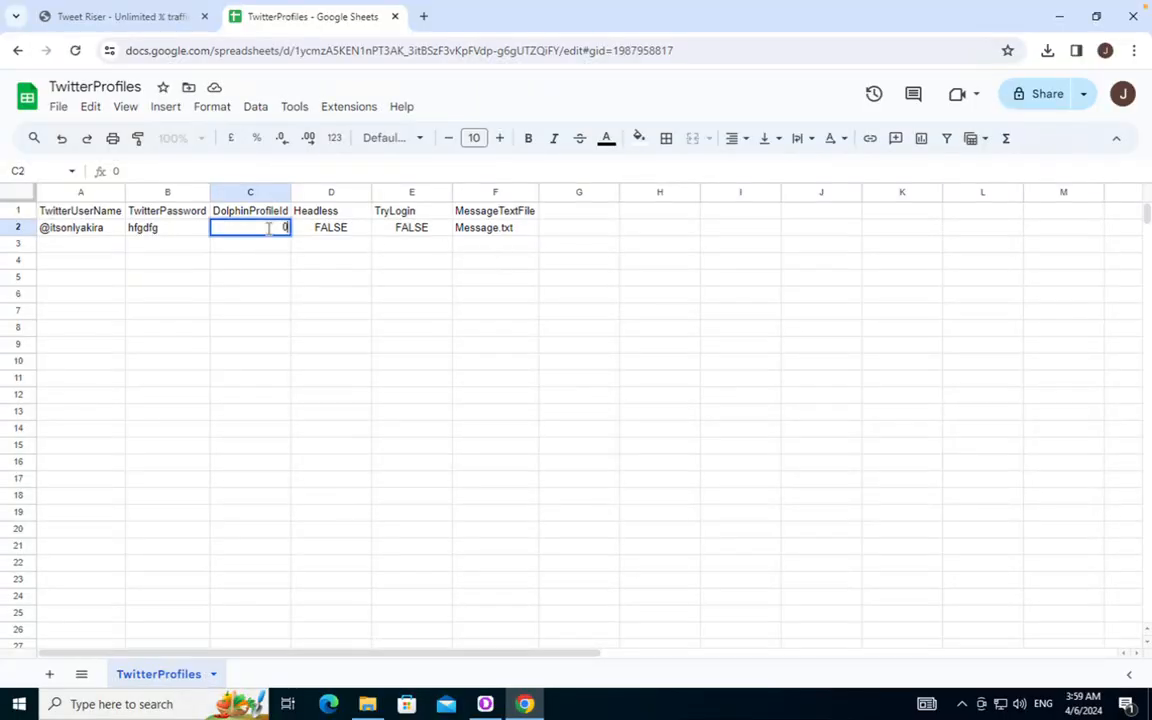
{"action": "key", "text": "ctrl+v"}
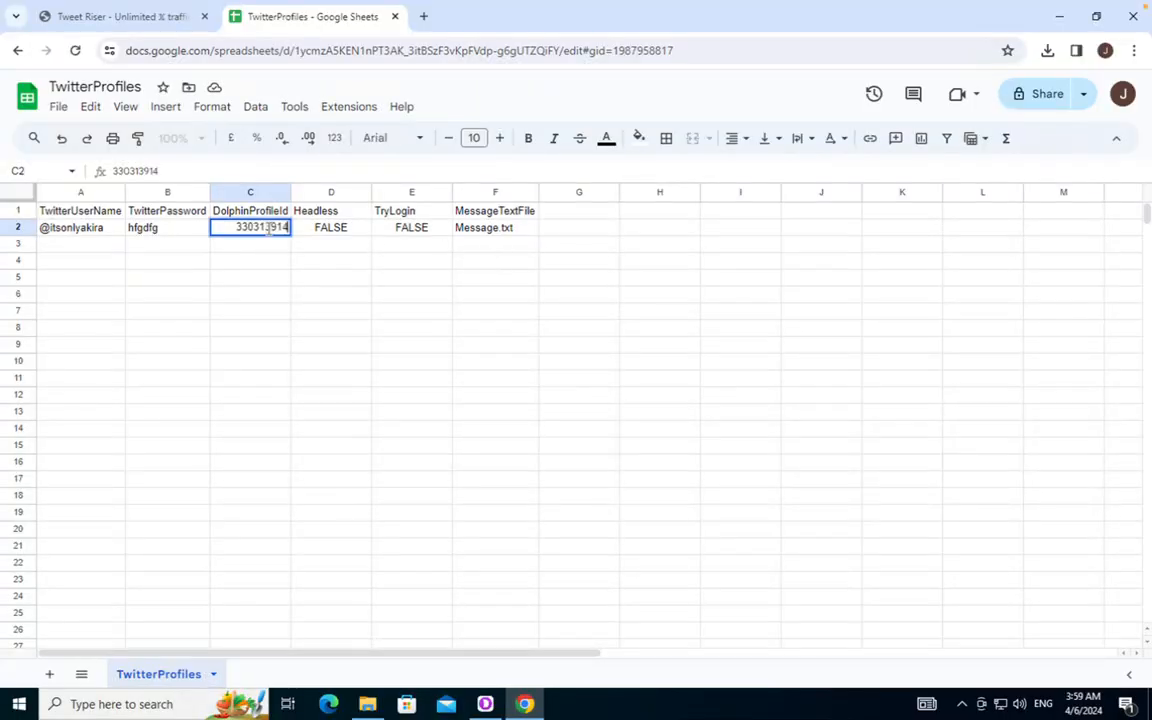
{"action": "left_click", "coordinate": [336, 298]}
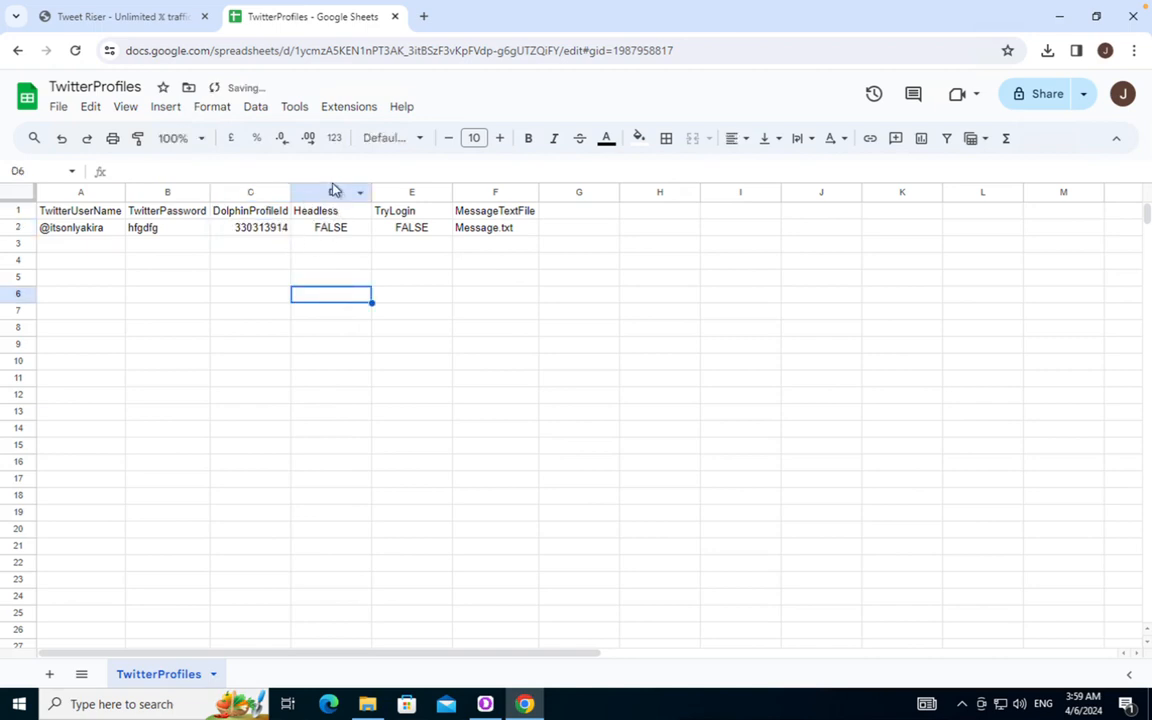
{"action": "left_click", "coordinate": [334, 191]}
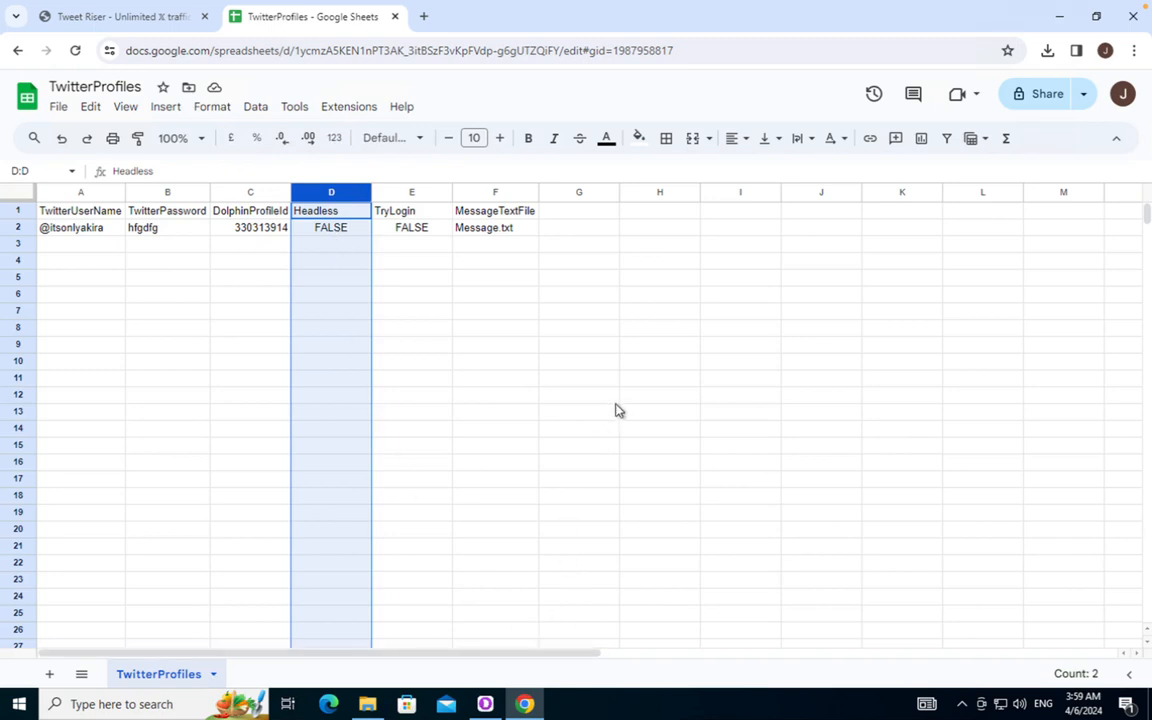
{"action": "left_click", "coordinate": [522, 704]}
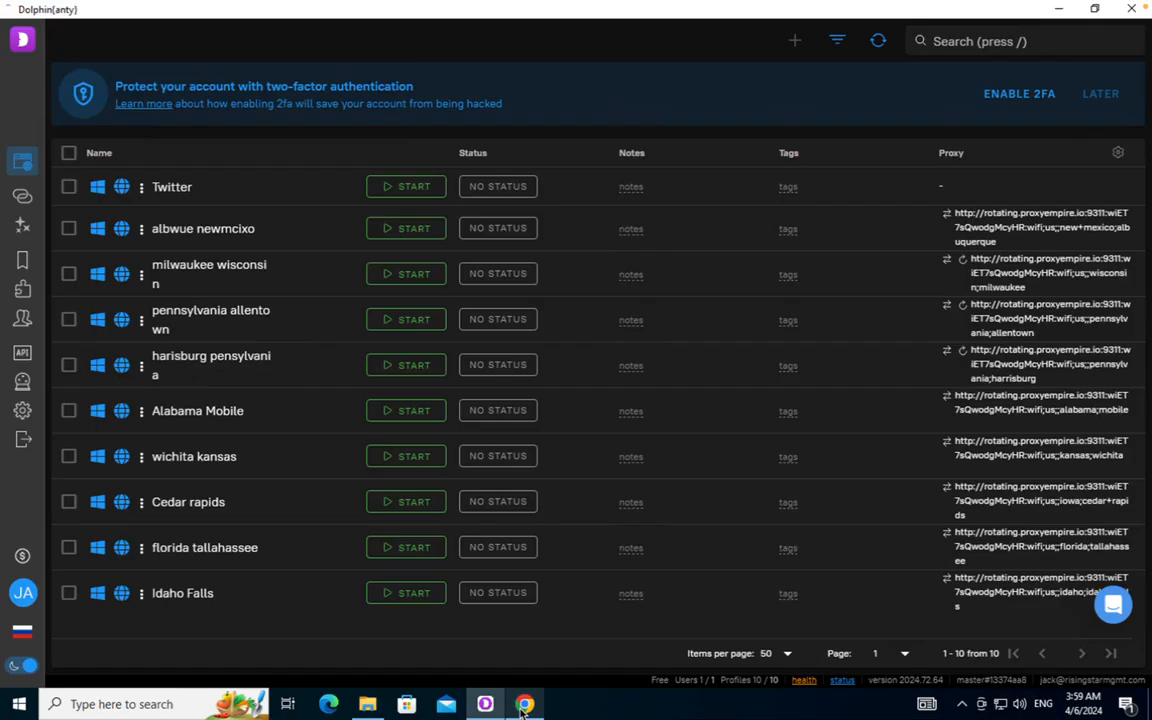
{"action": "left_click", "coordinate": [523, 704]}
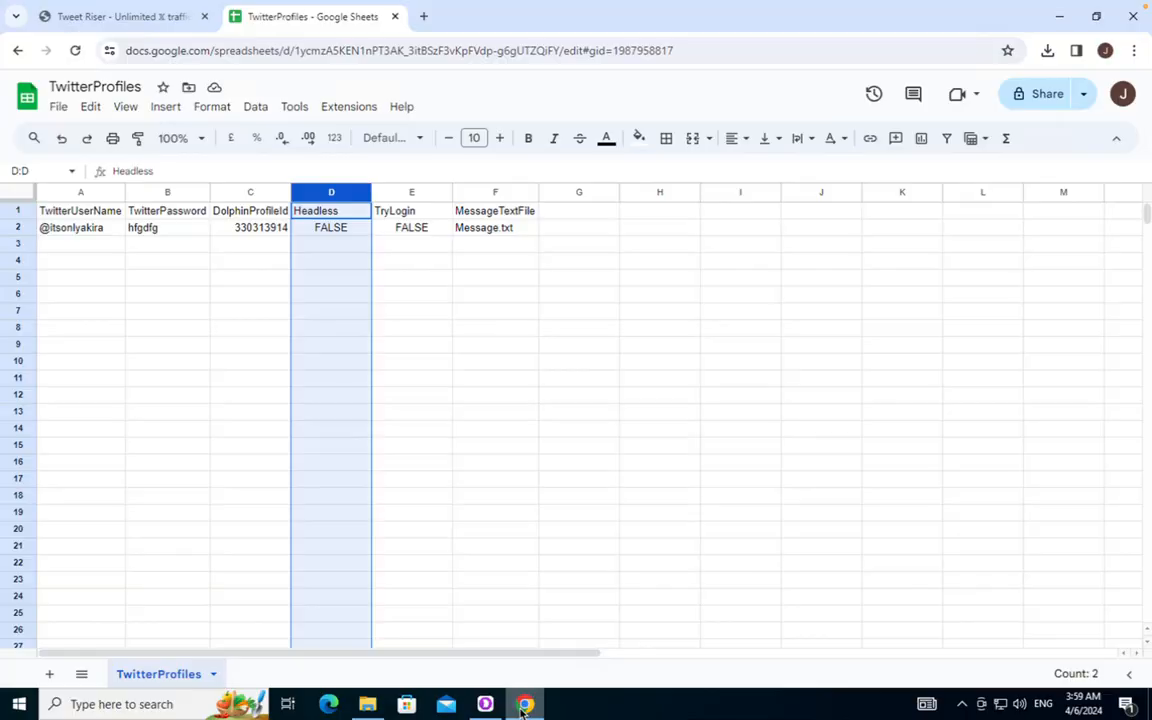
{"action": "left_click", "coordinate": [1059, 16]}
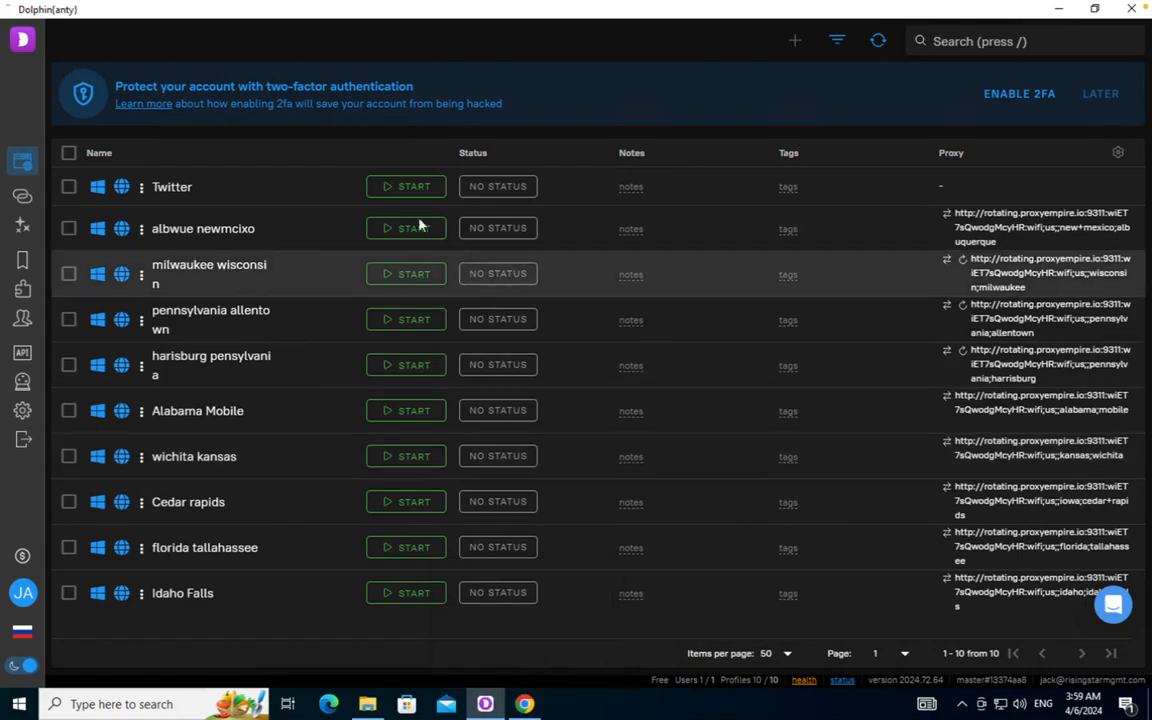
{"action": "left_click", "coordinate": [527, 704]}
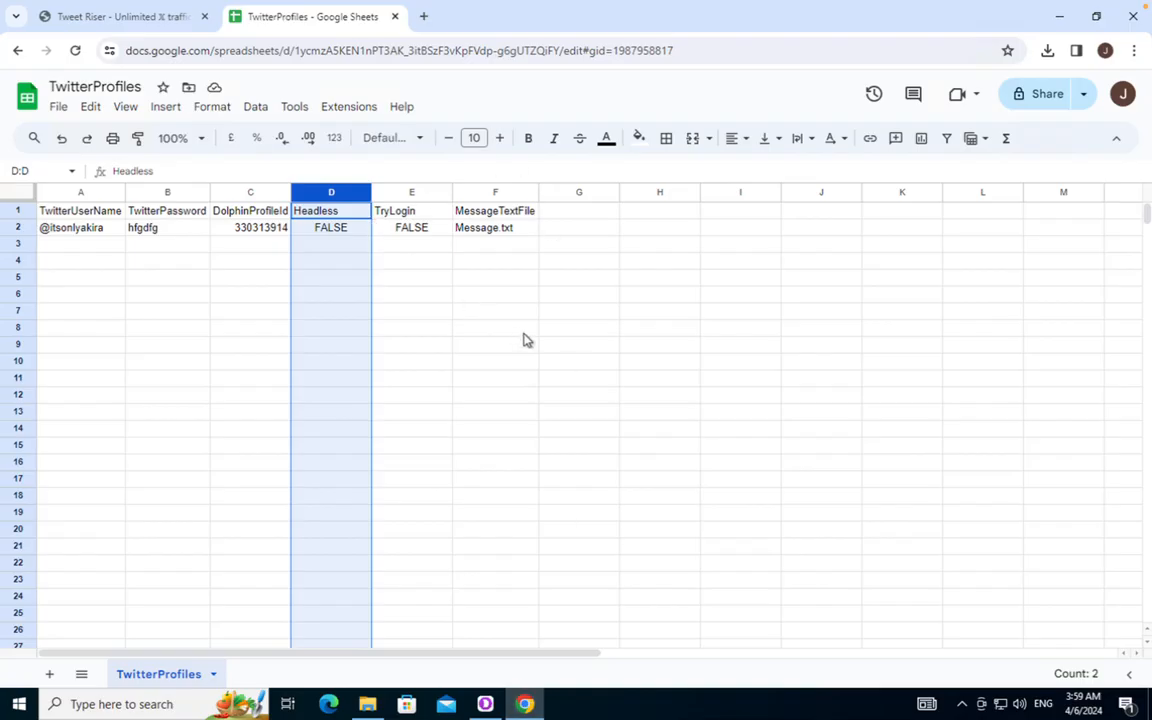
Set the Headless value in D2 to FALSE
{"action": "left_click", "coordinate": [329, 229]}
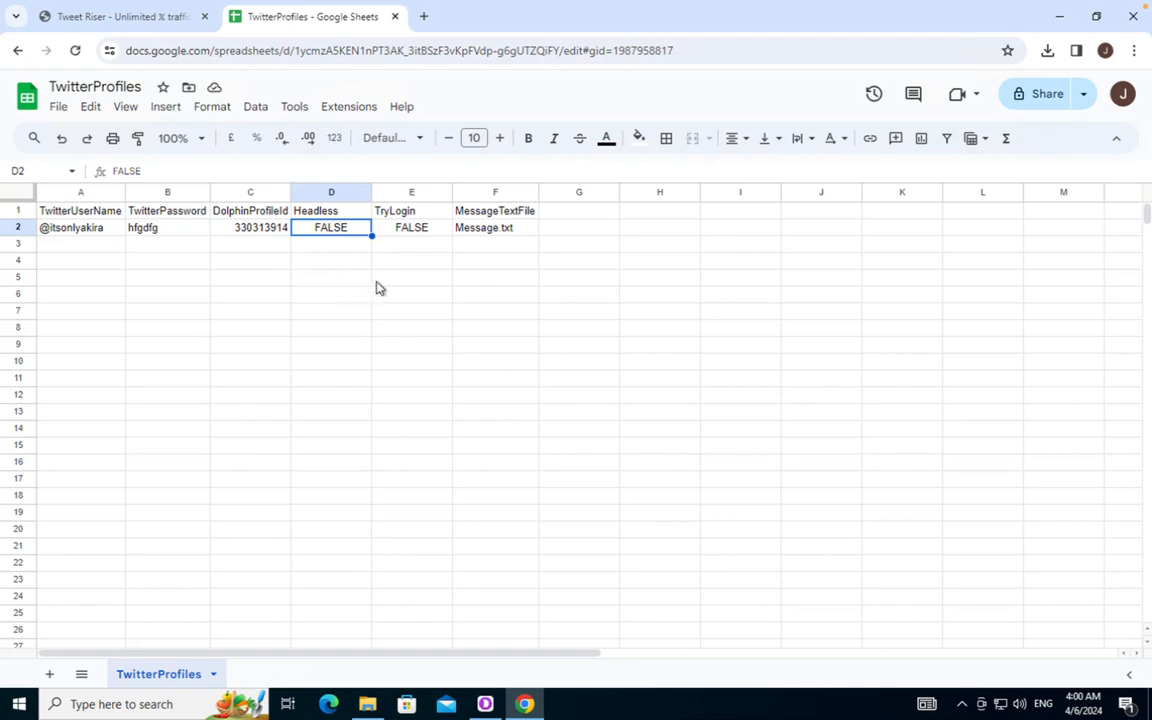
{"action": "type", "text": "TRUE"}
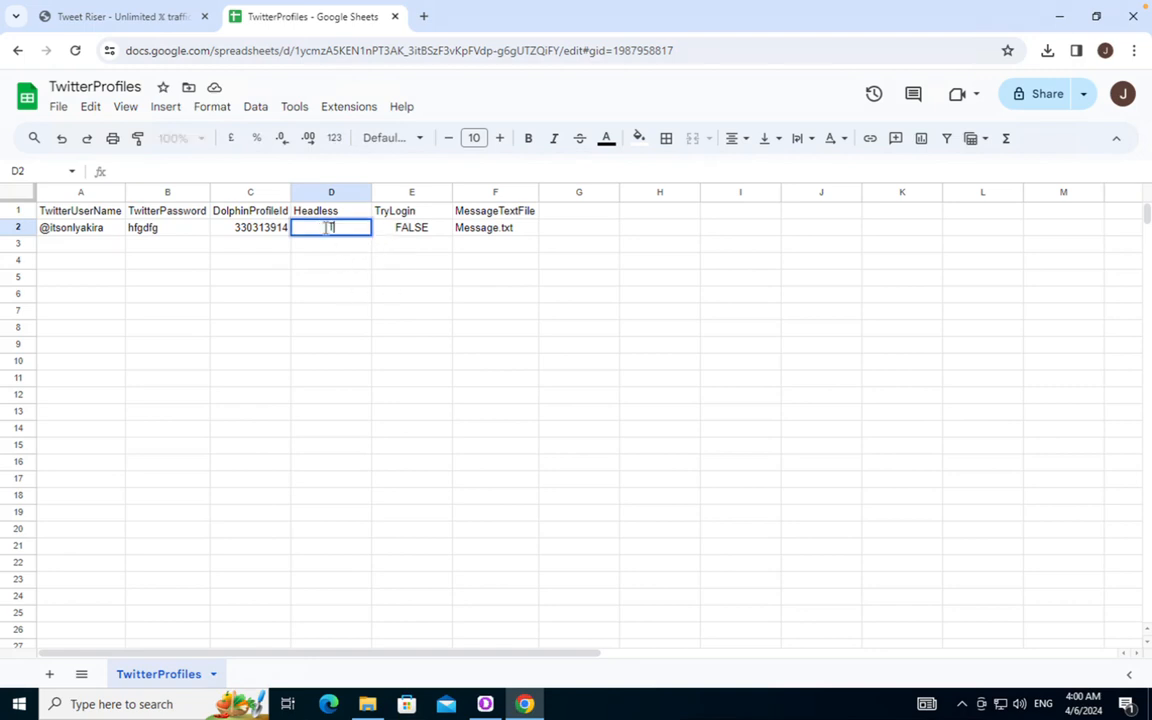
{"action": "key", "text": "BackSpace"}
{"action": "key", "text": "BackSpace"}
{"action": "key", "text": "BackSpace"}
{"action": "key", "text": "BackSpace"}
{"action": "type", "text": "FALSE"}
{"action": "left_click", "coordinate": [355, 264]}
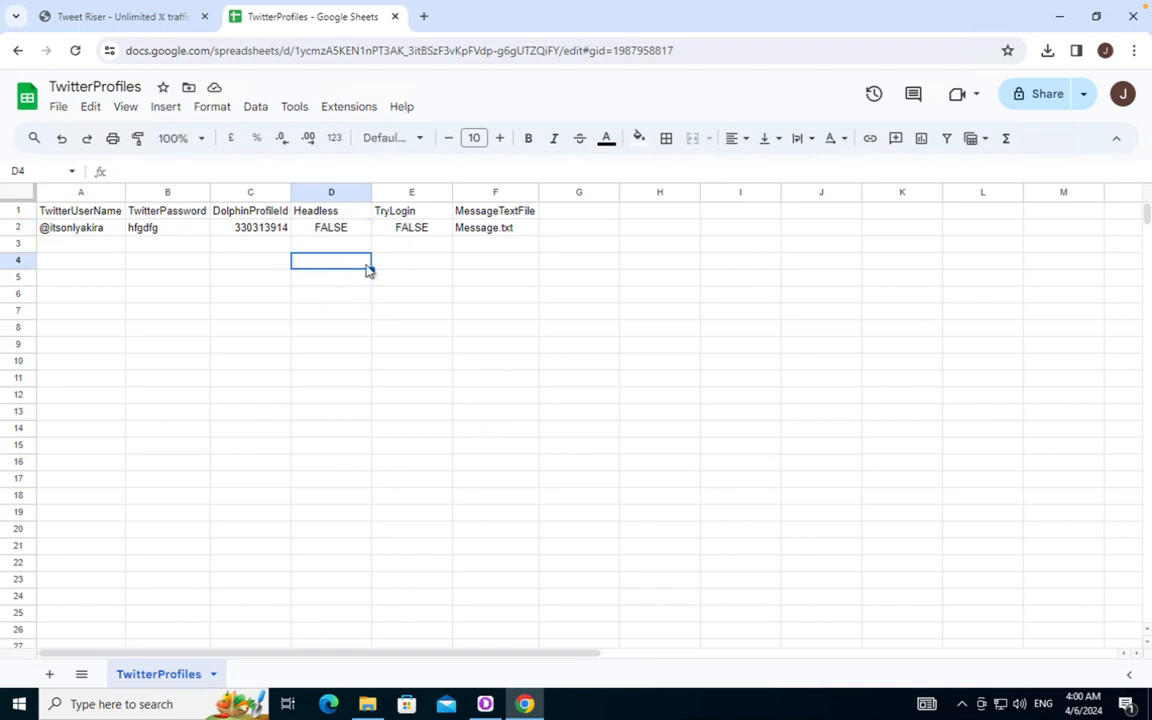
Set TryLogin in E2 to FALSE and keep Message.txt as the message file in F2
{"action": "left_click", "coordinate": [405, 191]}
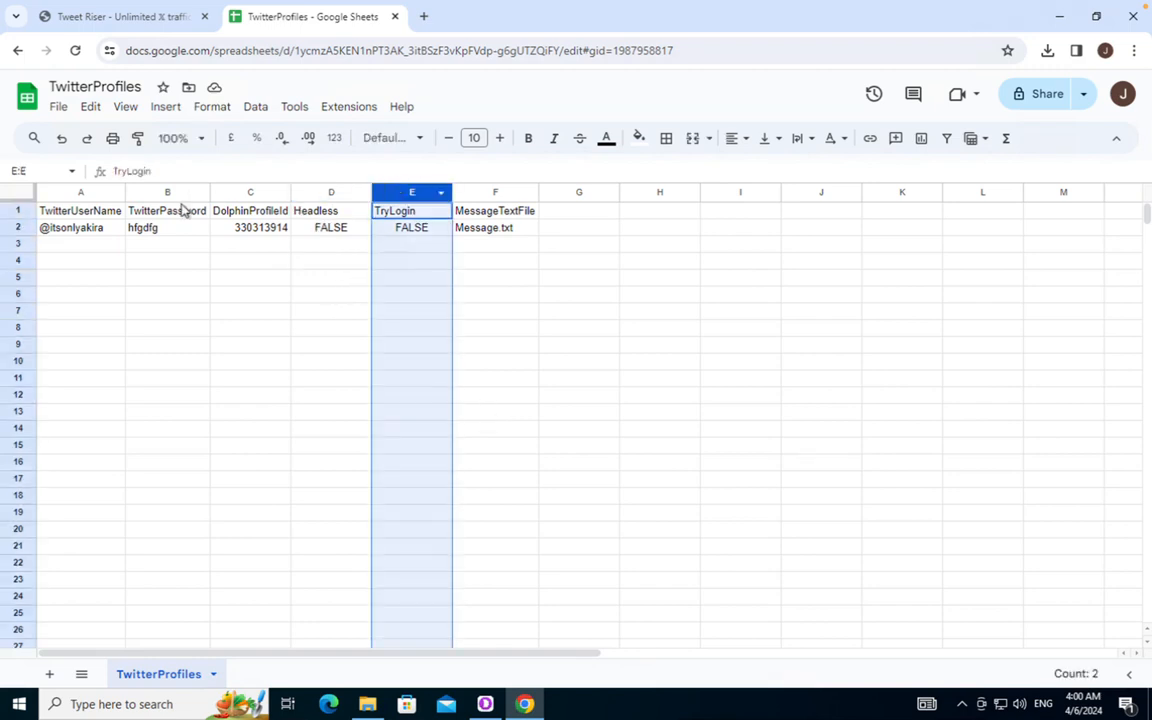
{"action": "left_click", "coordinate": [167, 191]}
{"action": "left_click", "coordinate": [82, 191]}
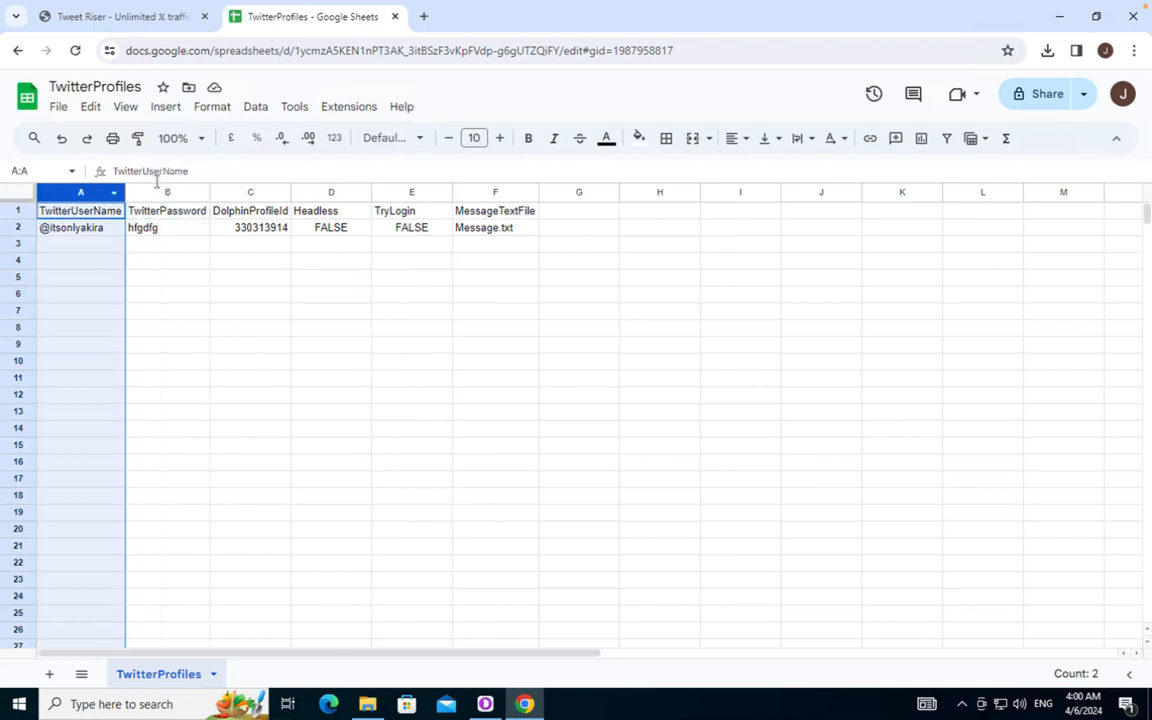
{"action": "left_click", "coordinate": [160, 191]}
{"action": "left_click", "coordinate": [418, 227]}
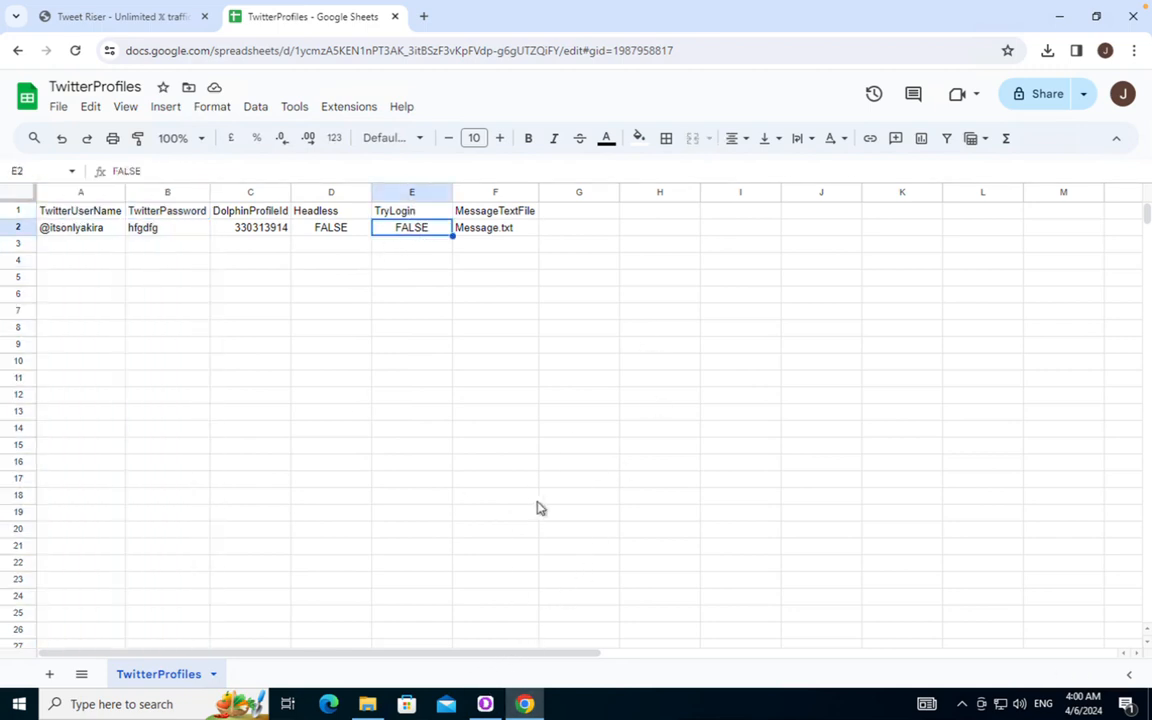
{"action": "left_click", "coordinate": [501, 229]}
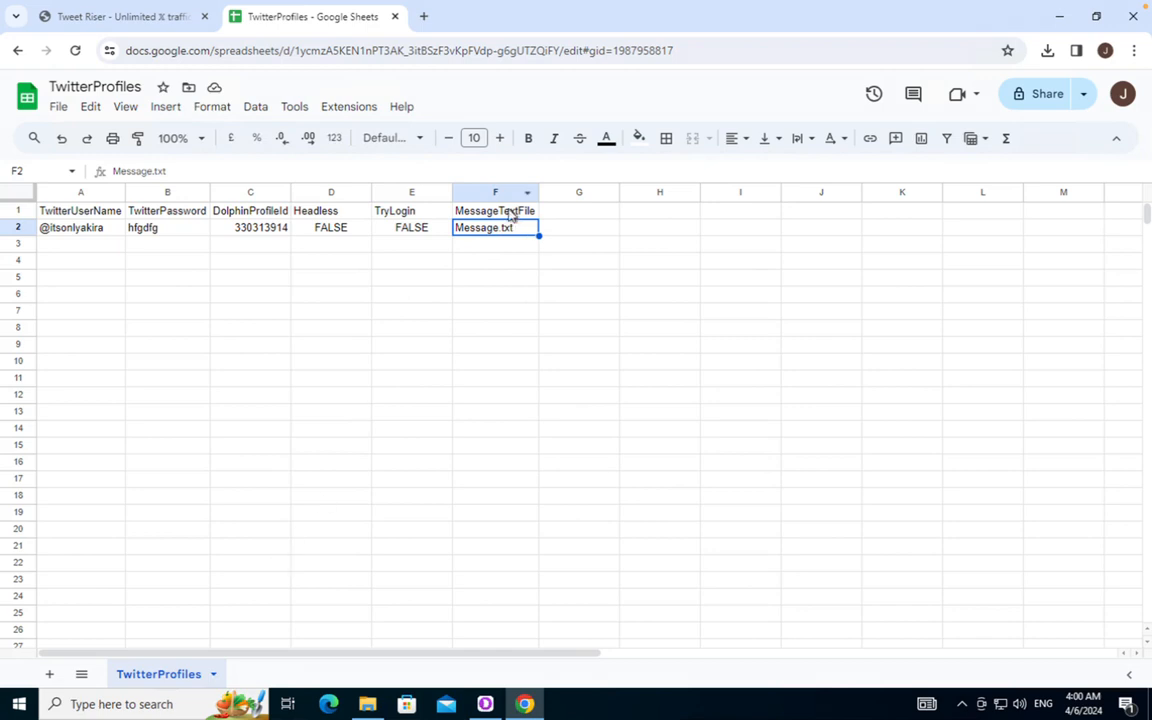
Open Message.txt from the TweetRiser folder in Notepad and review its promo lines
{"action": "left_click", "coordinate": [366, 704]}
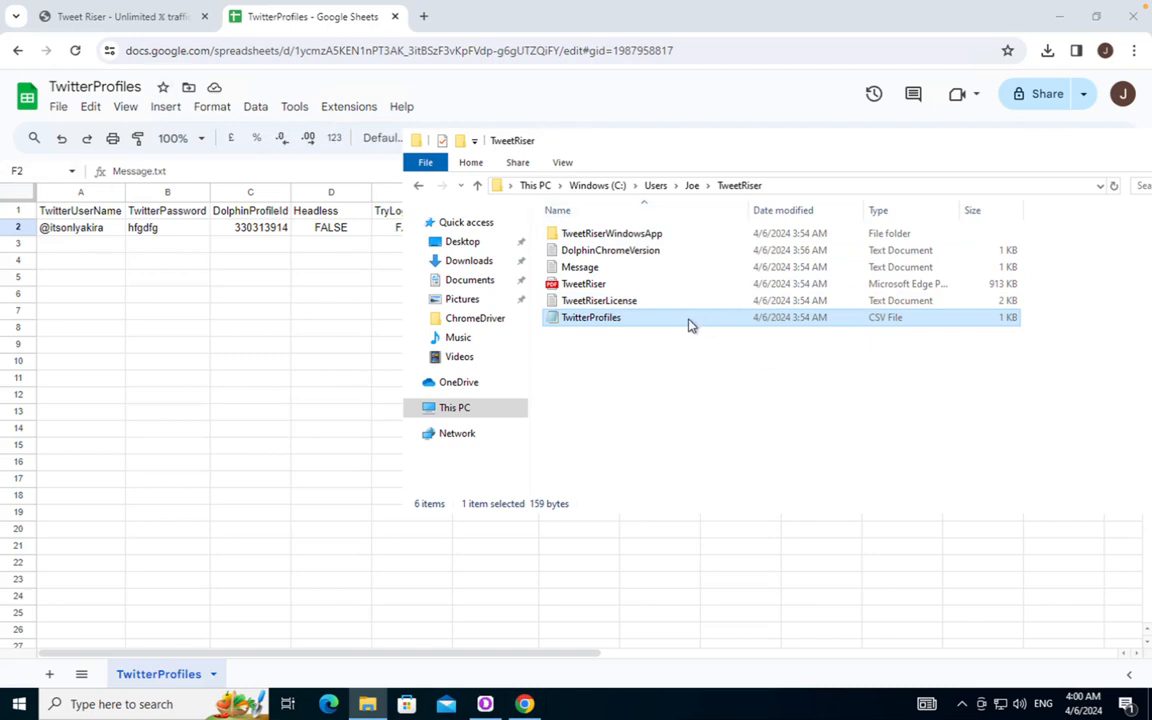
{"action": "double_click", "coordinate": [590, 270]}
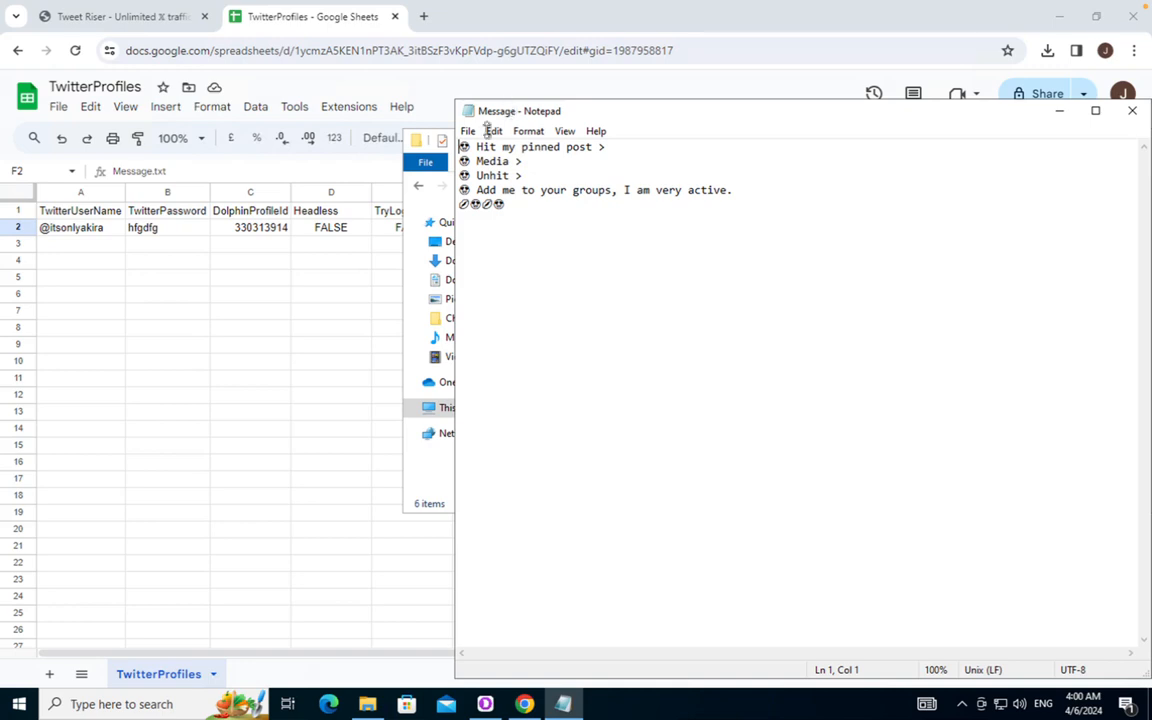
{"action": "left_click", "coordinate": [510, 206]}
{"action": "key", "text": "ctrl+a"}
{"action": "left_click", "coordinate": [522, 219]}
{"action": "left_click", "coordinate": [423, 16]}
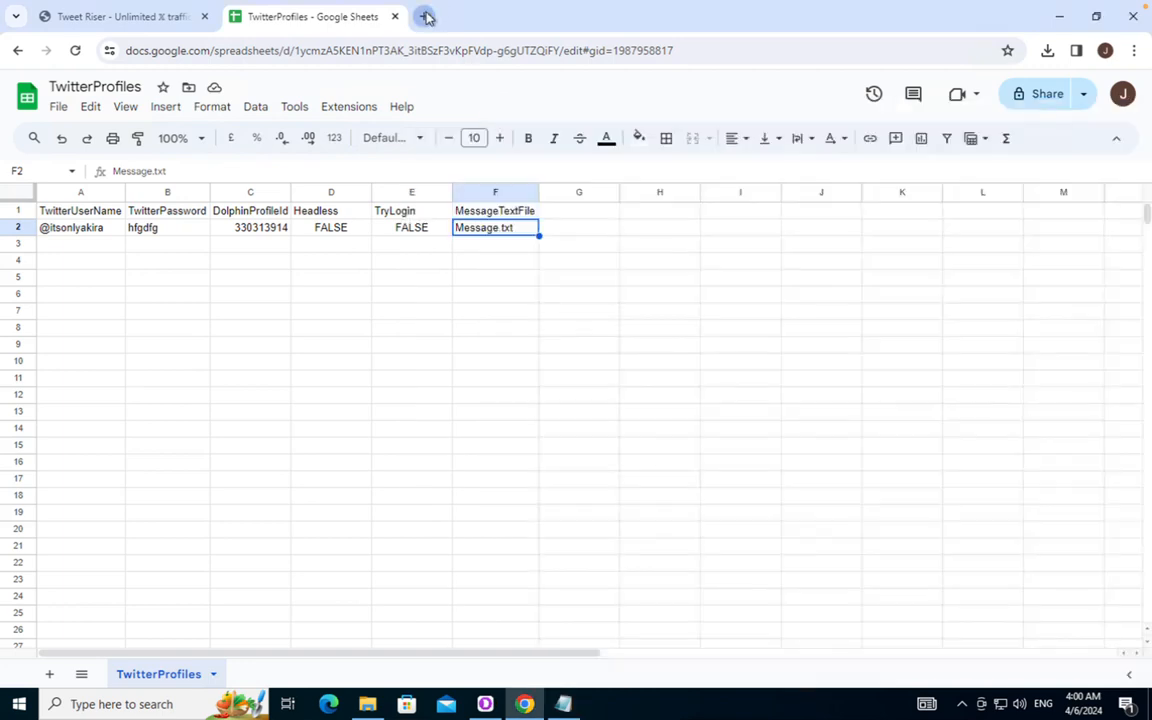
Search Google for 'emoji copy and paste', visit the EmojiCopy site, then go back to Message.txt
{"action": "type", "text": "emo"}
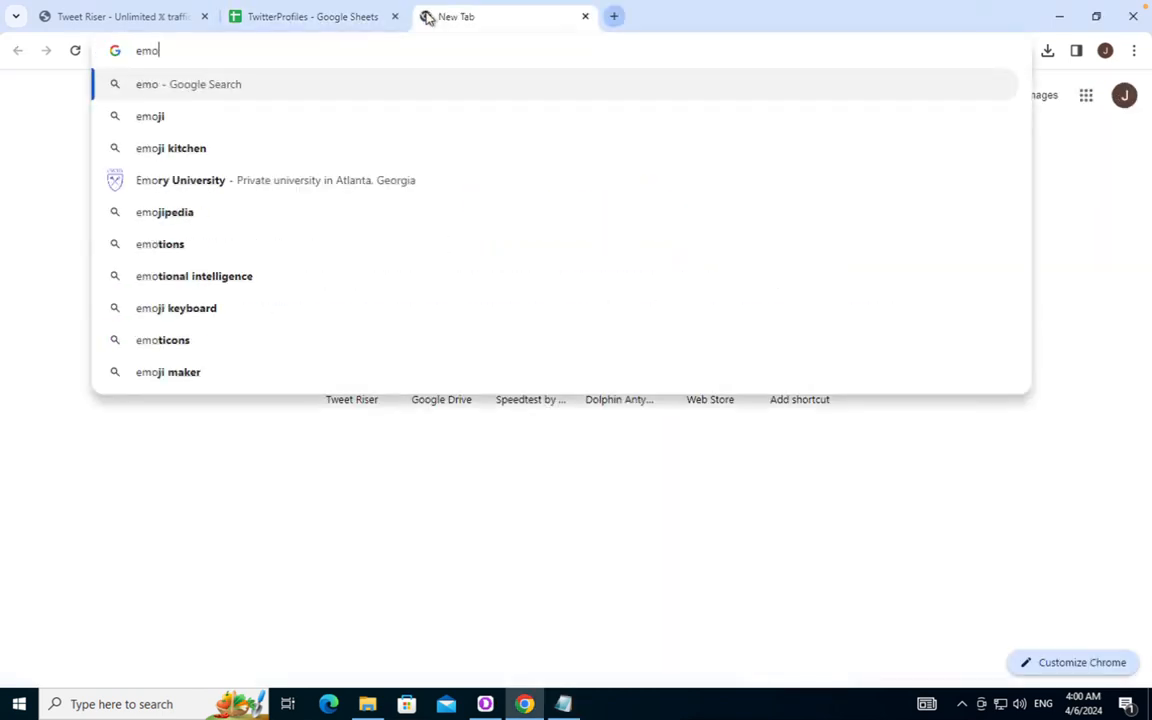
{"action": "type", "text": "ji copy and"}
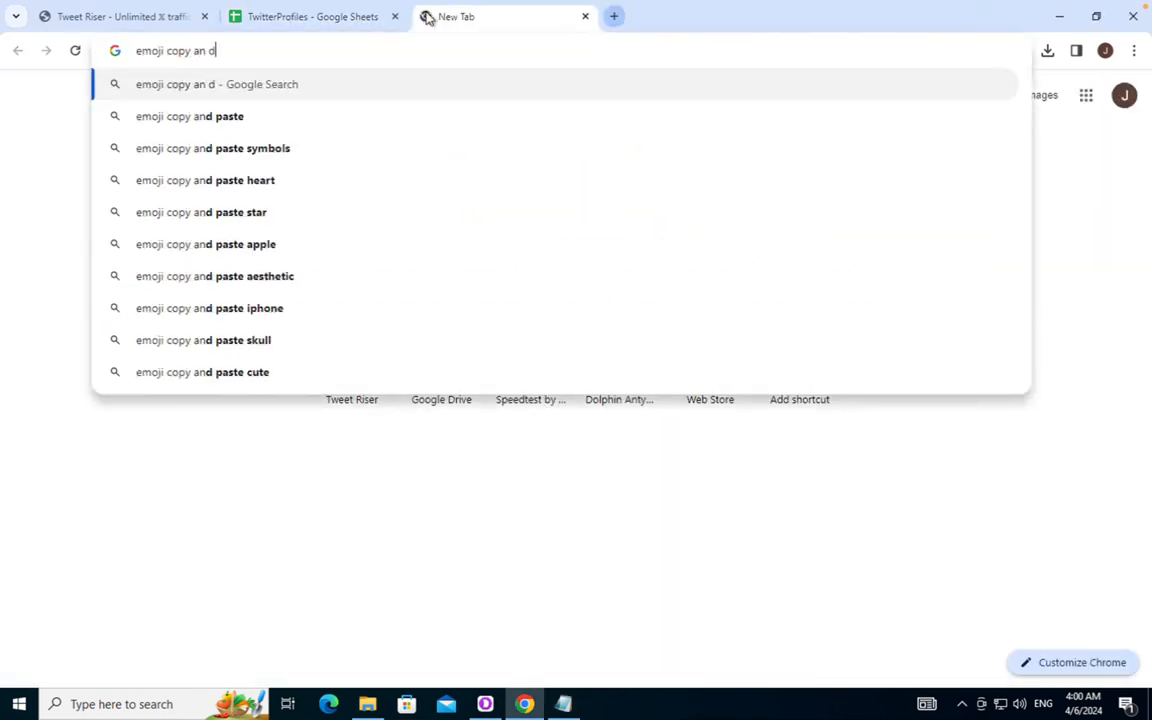
{"action": "type", "text": " paste"}
{"action": "key", "text": "Return"}
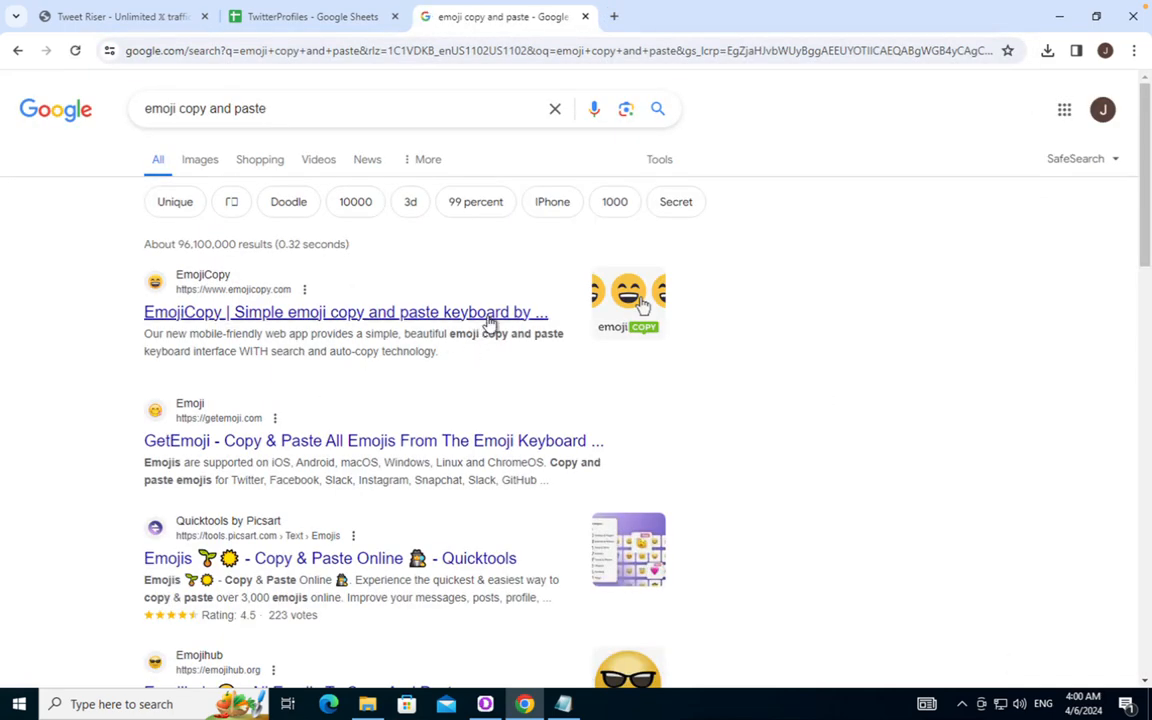
{"action": "left_click", "coordinate": [480, 320]}
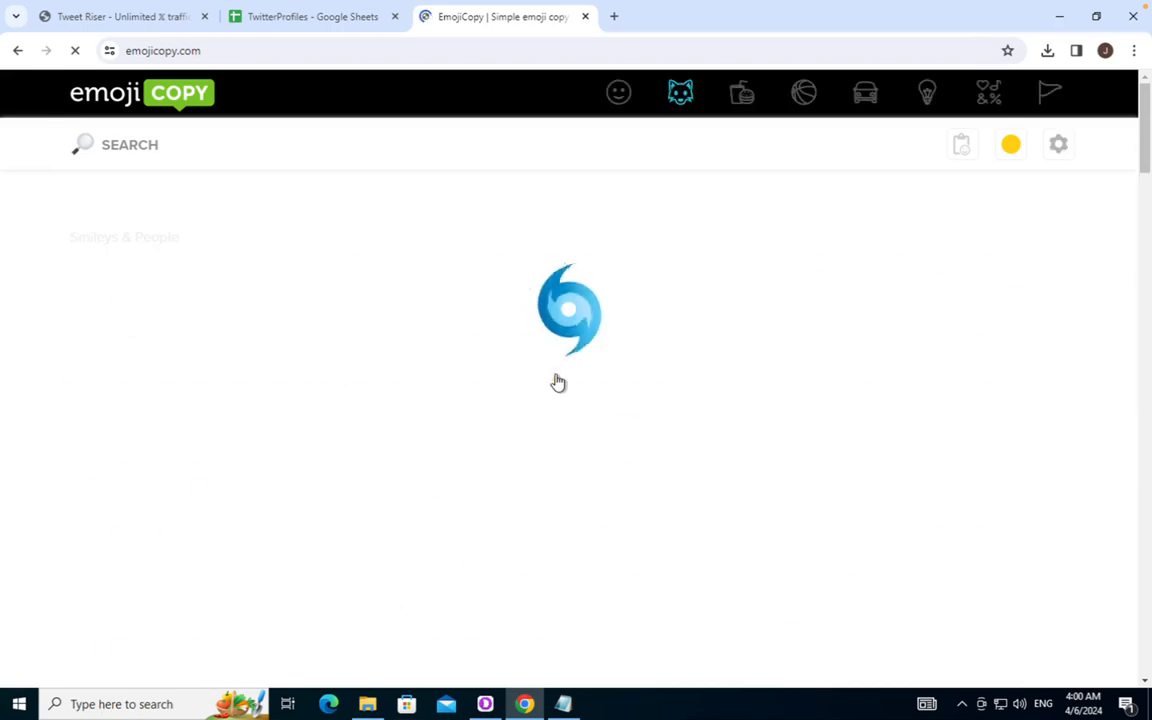
{"action": "left_click", "coordinate": [585, 16]}
{"action": "left_click", "coordinate": [563, 704]}
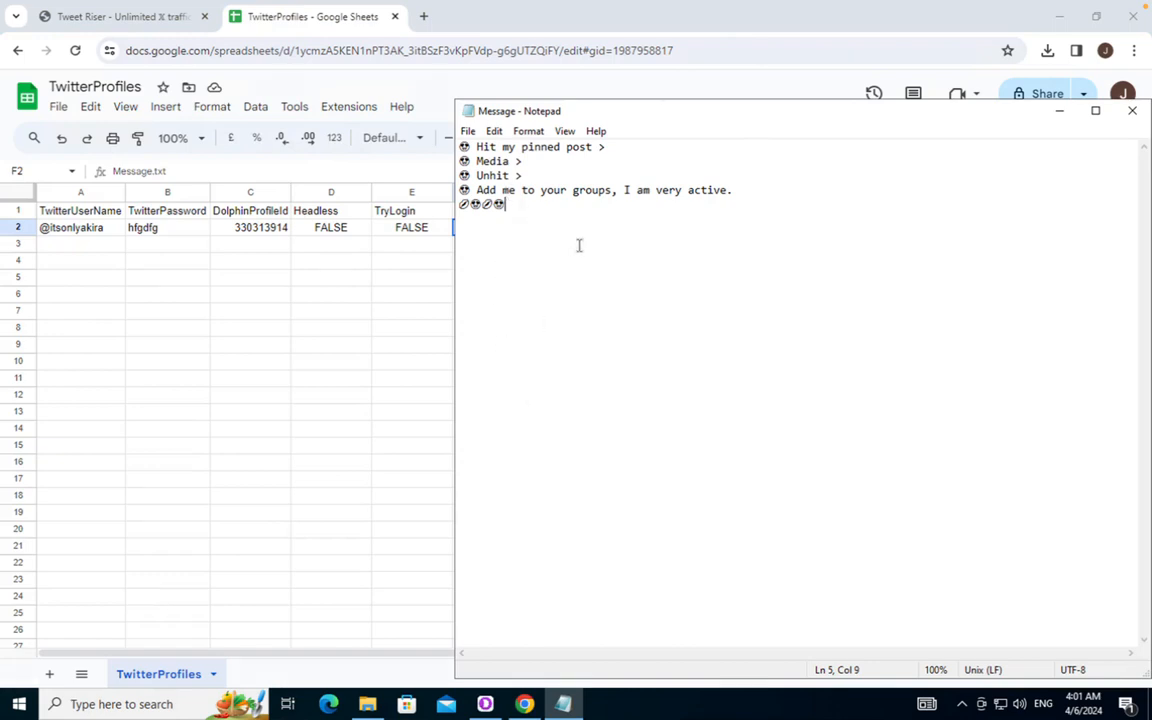
{"action": "left_click_drag", "start_coordinate": [545, 229], "coordinate": [399, 150]}
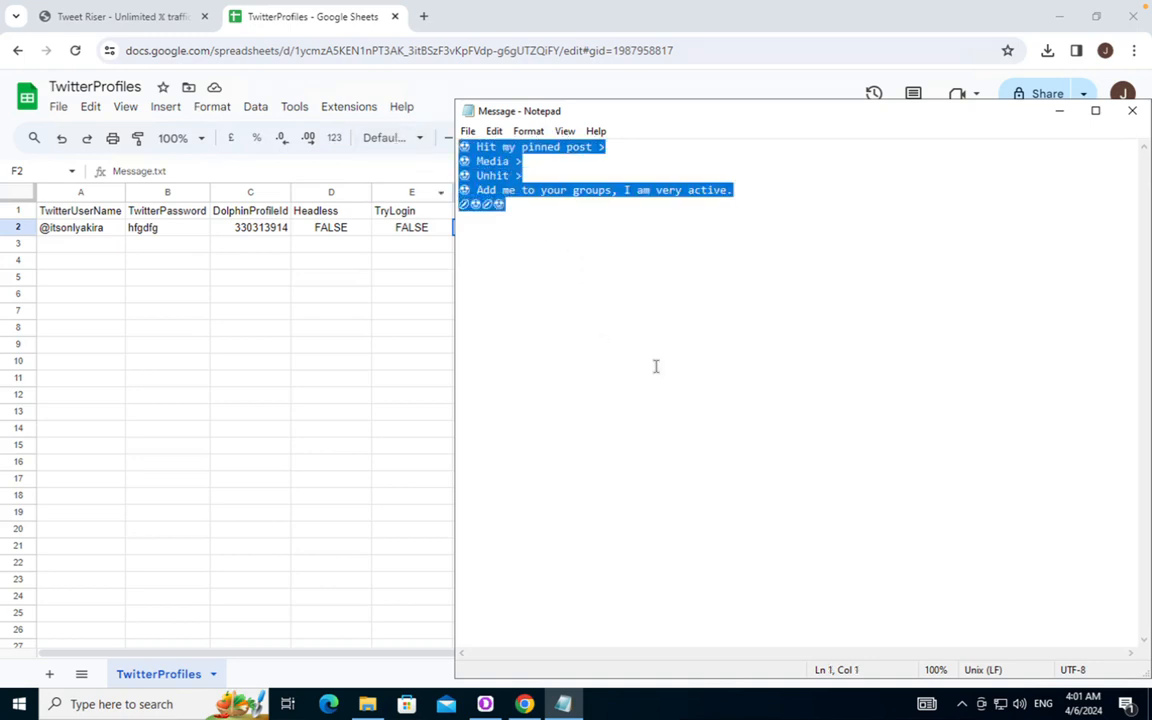
{"action": "key", "text": "BackSpace"}
{"action": "type", "text": "Hit my client account  "}
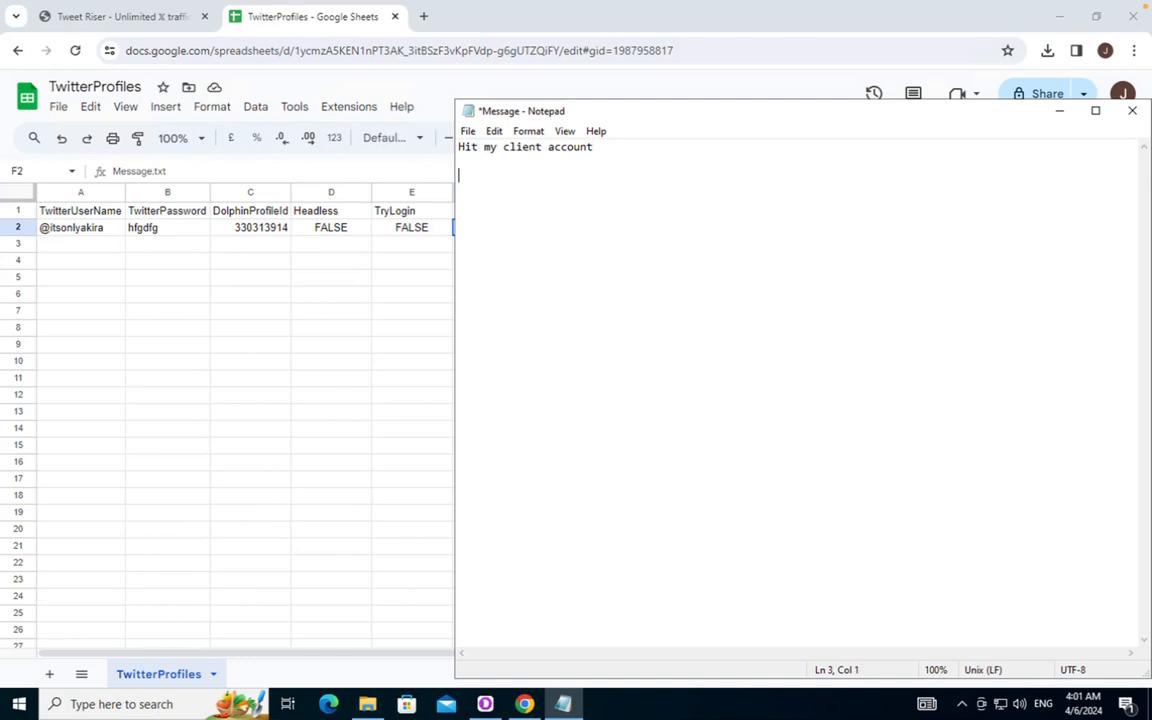
{"action": "type", "text": "@client @"}
{"action": "type", "text": "client"}
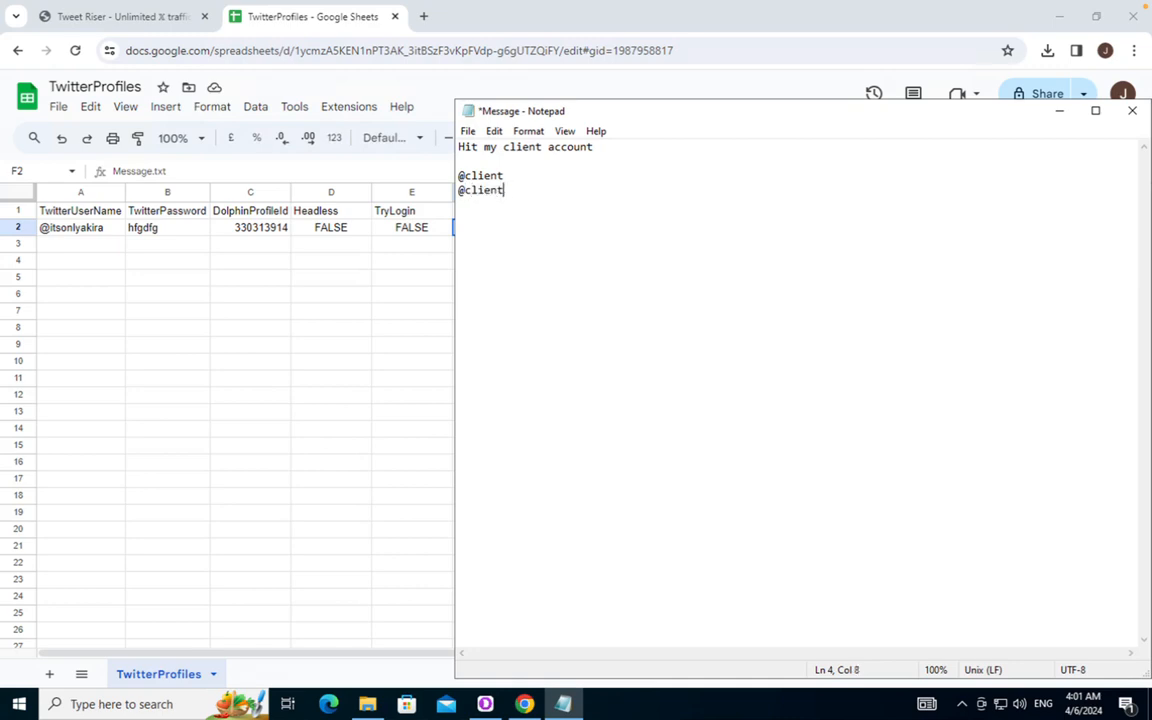
{"action": "key", "text": "BackSpace"}
{"action": "key", "text": "Return"}
{"action": "type", "text": "@client  "}
{"action": "type", "text": "Do"}
{"action": "type", "text": "n't "}
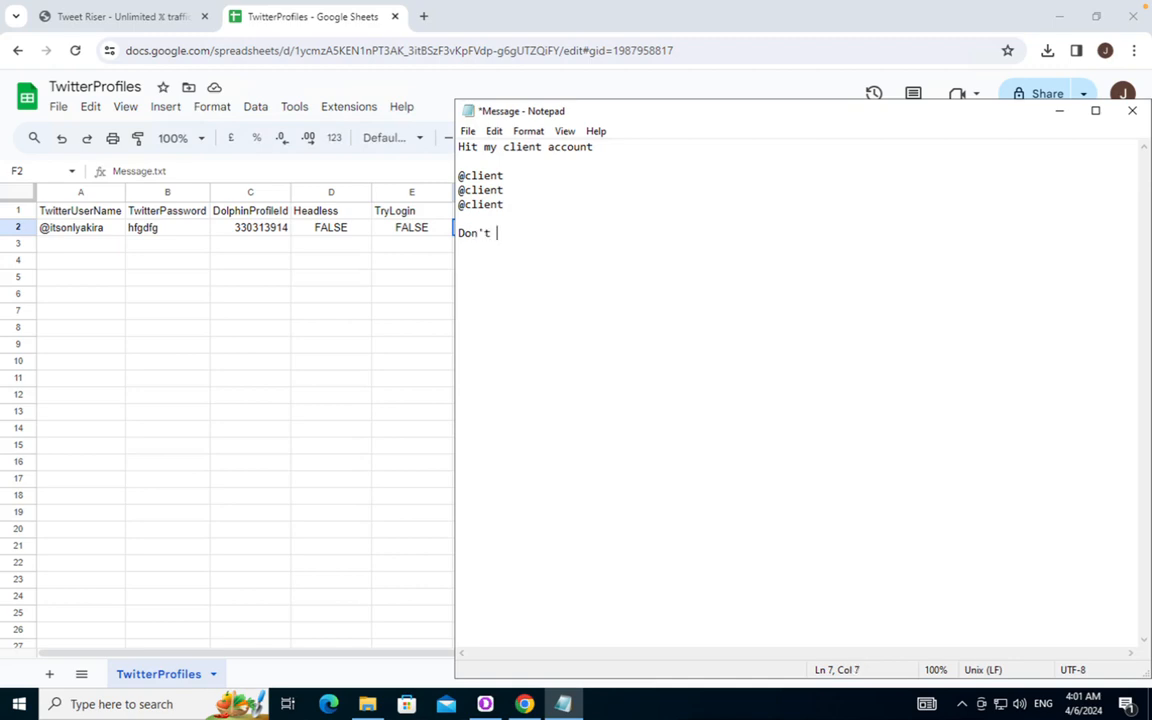
{"action": "type", "text": "skip me I am very aci"}
{"action": "key", "text": "BackSpace"}
{"action": "type", "text": "tive"}
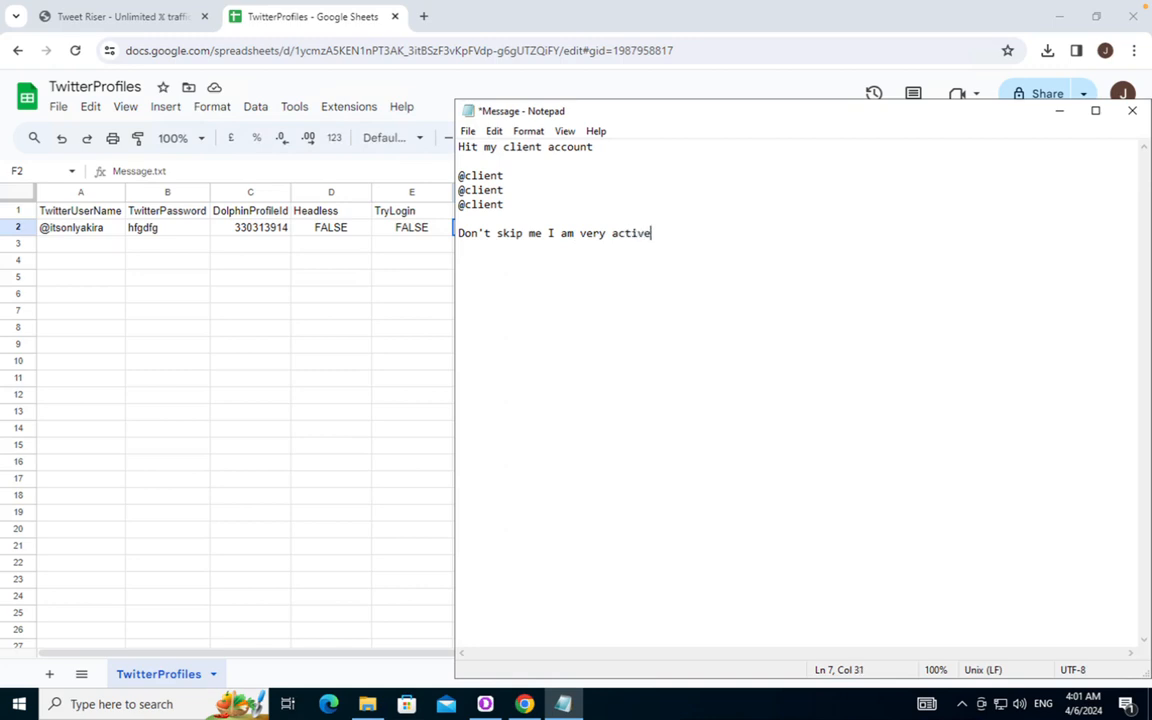
{"action": "type", "text": " and I check!"}
Review the drafted message, then close Notepad choosing Don't Save
{"action": "left_click", "coordinate": [519, 203]}
{"action": "left_click", "coordinate": [458, 176], "text": "shift"}
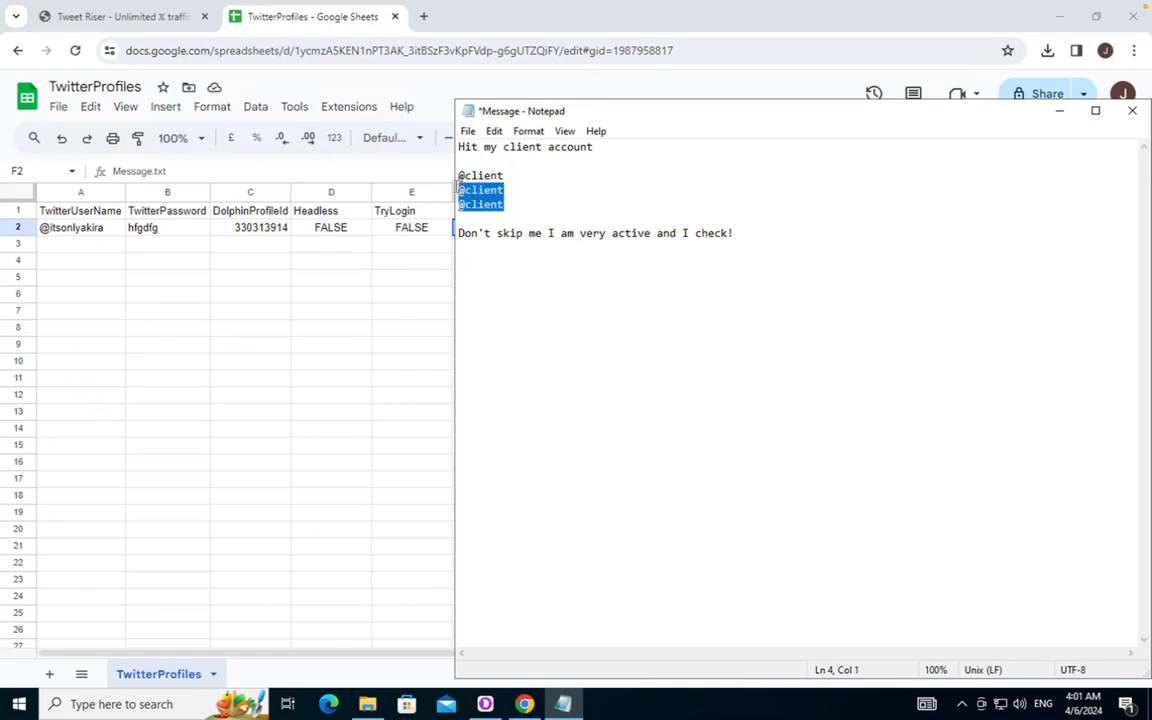
{"action": "left_click", "coordinate": [519, 197]}
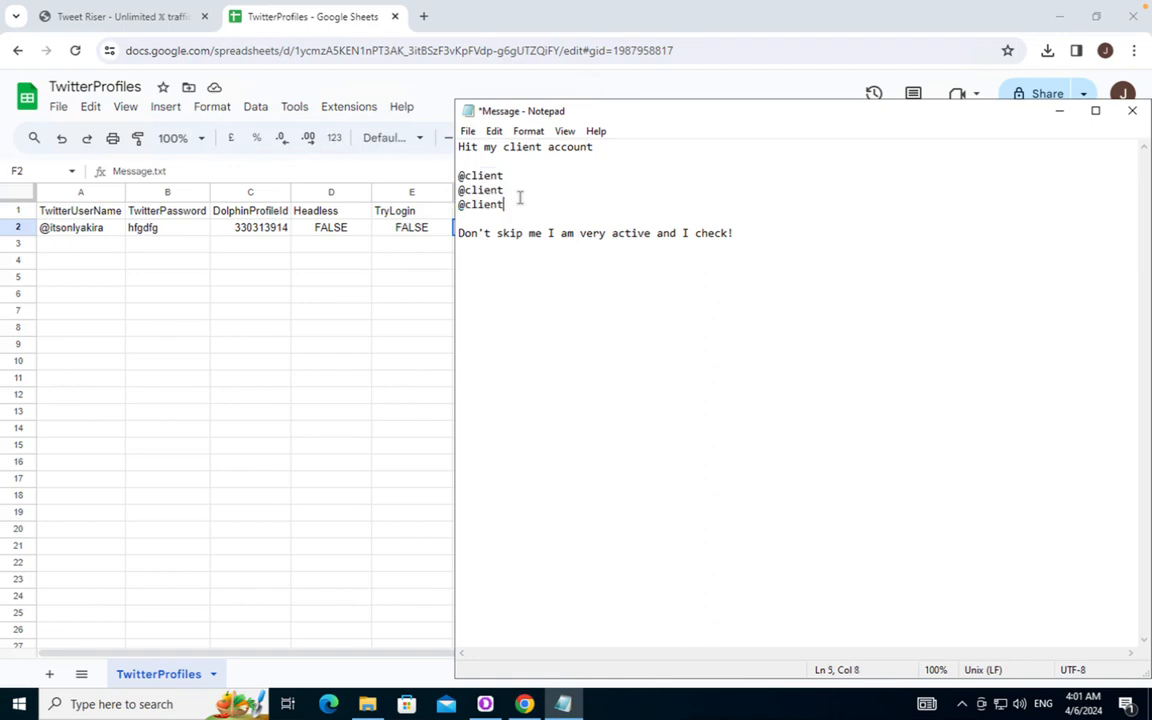
{"action": "left_click_drag", "start_coordinate": [810, 255], "coordinate": [338, 62]}
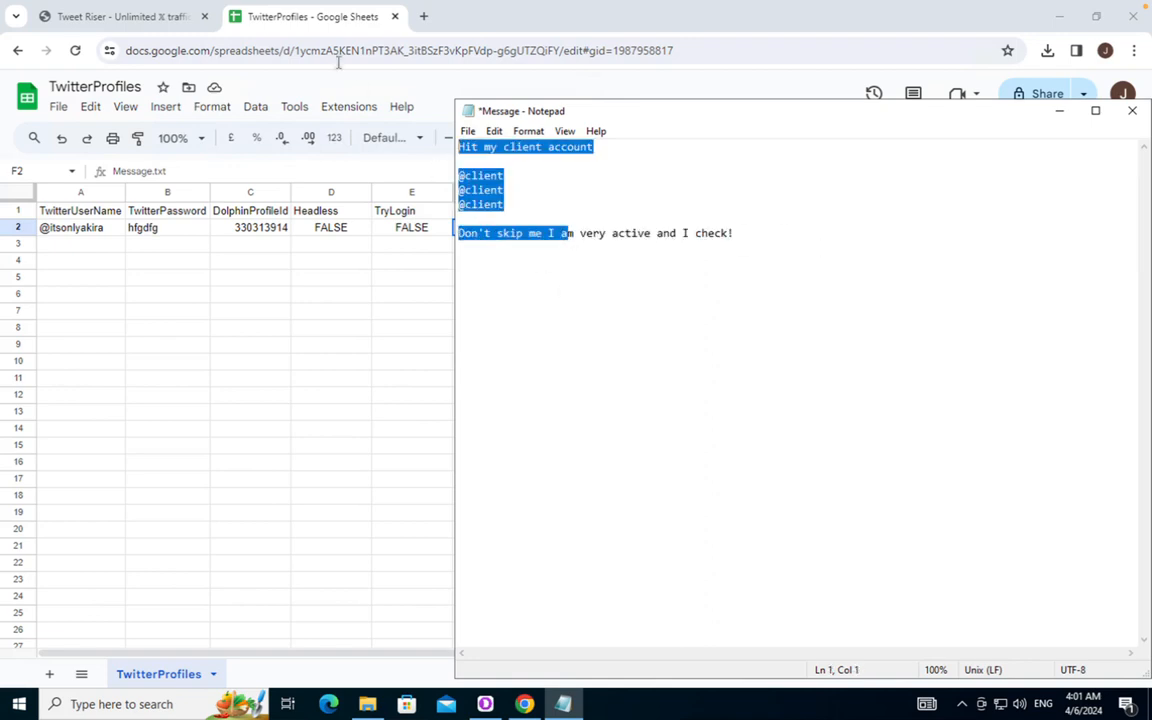
{"action": "left_click", "coordinate": [784, 391]}
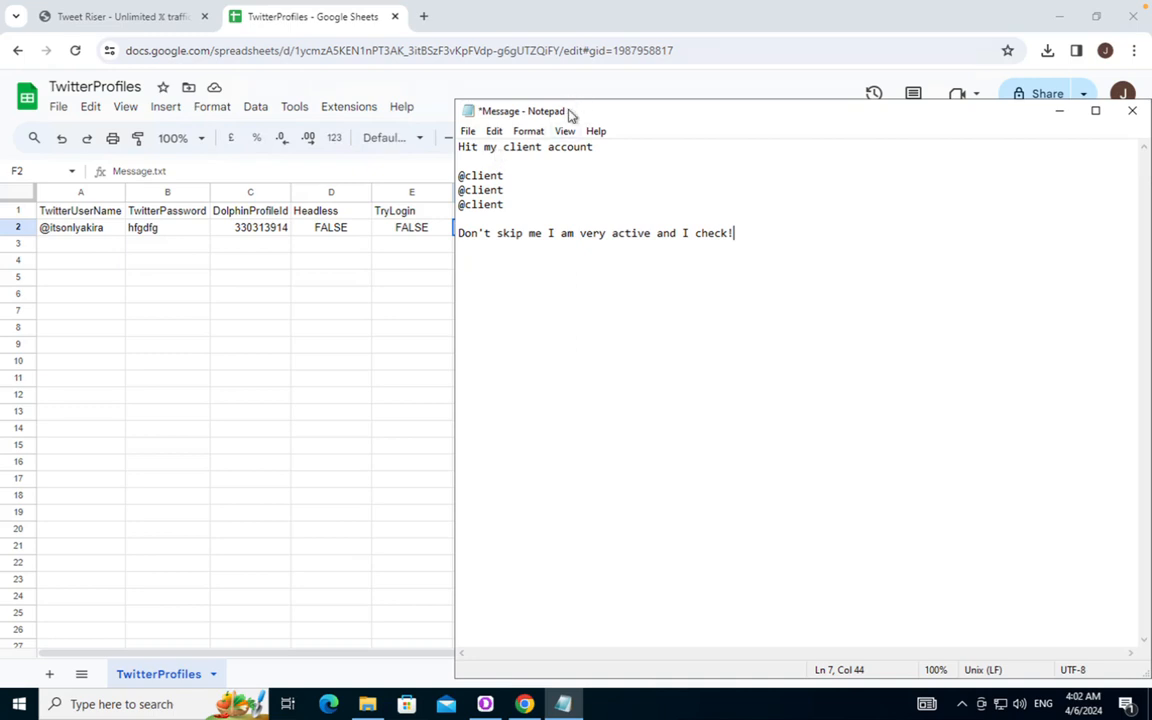
{"action": "left_click_drag", "start_coordinate": [571, 113], "coordinate": [474, 116]}
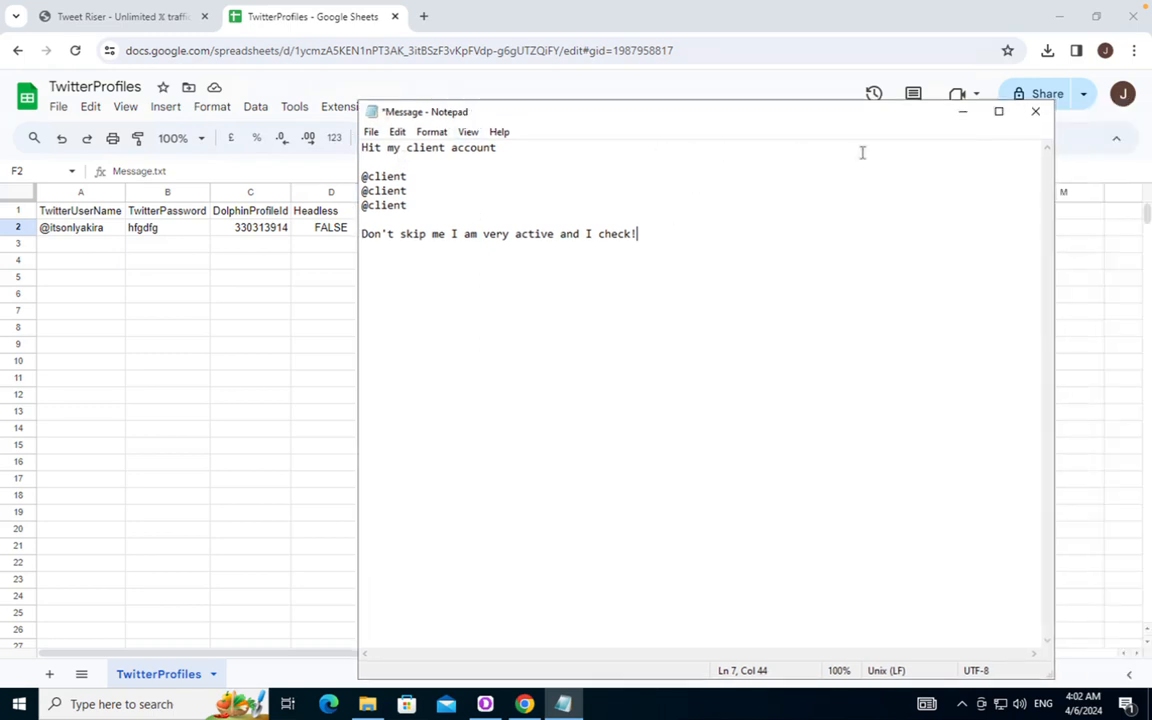
{"action": "left_click", "coordinate": [1034, 117]}
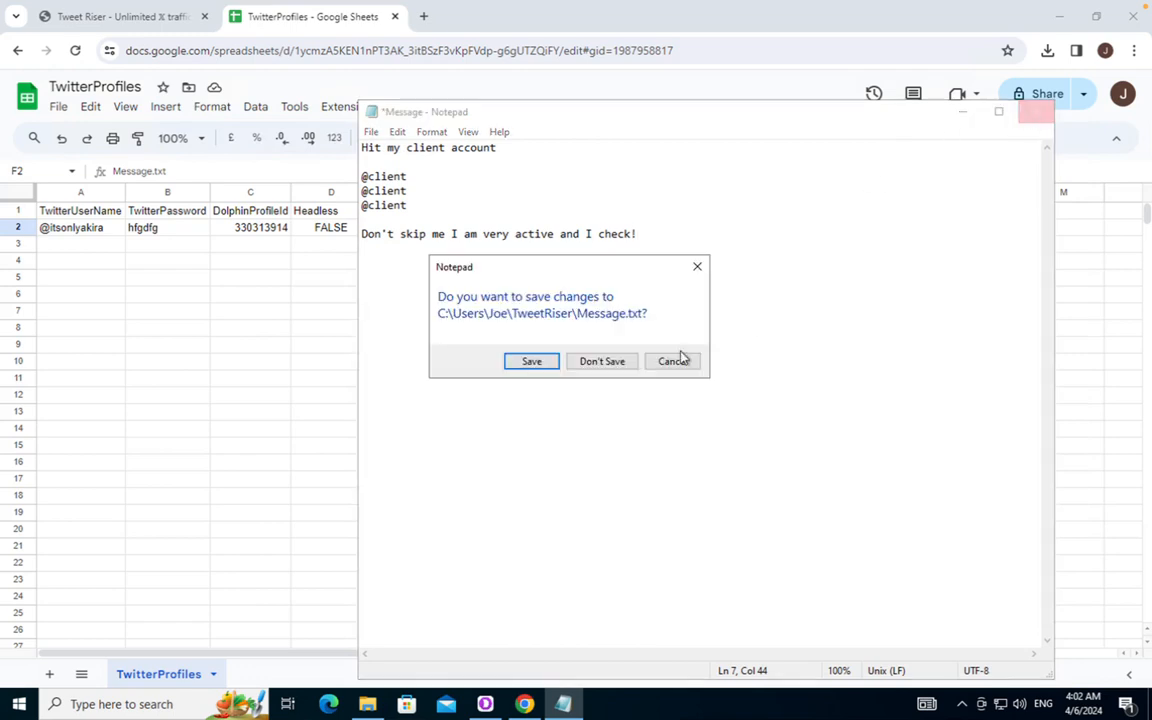
{"action": "left_click", "coordinate": [602, 361]}
Reopen Message.txt from the TweetRiser folder to check its original text, then close it
{"action": "left_click", "coordinate": [367, 704]}
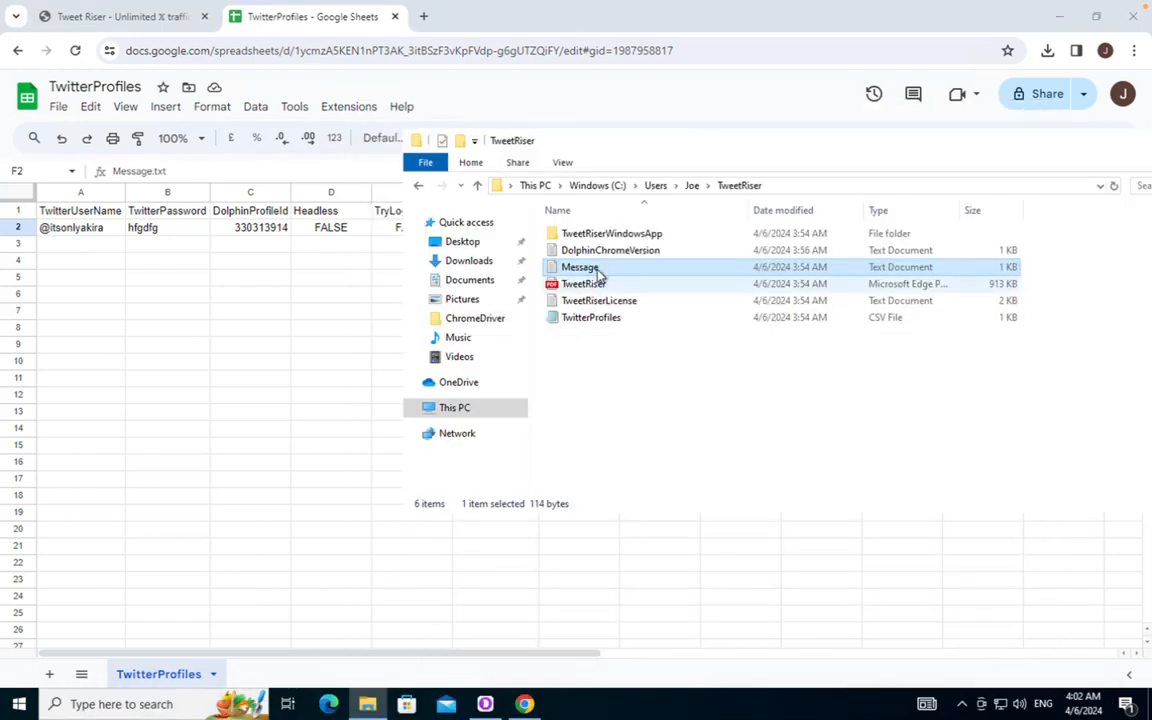
{"action": "double_click", "coordinate": [598, 268]}
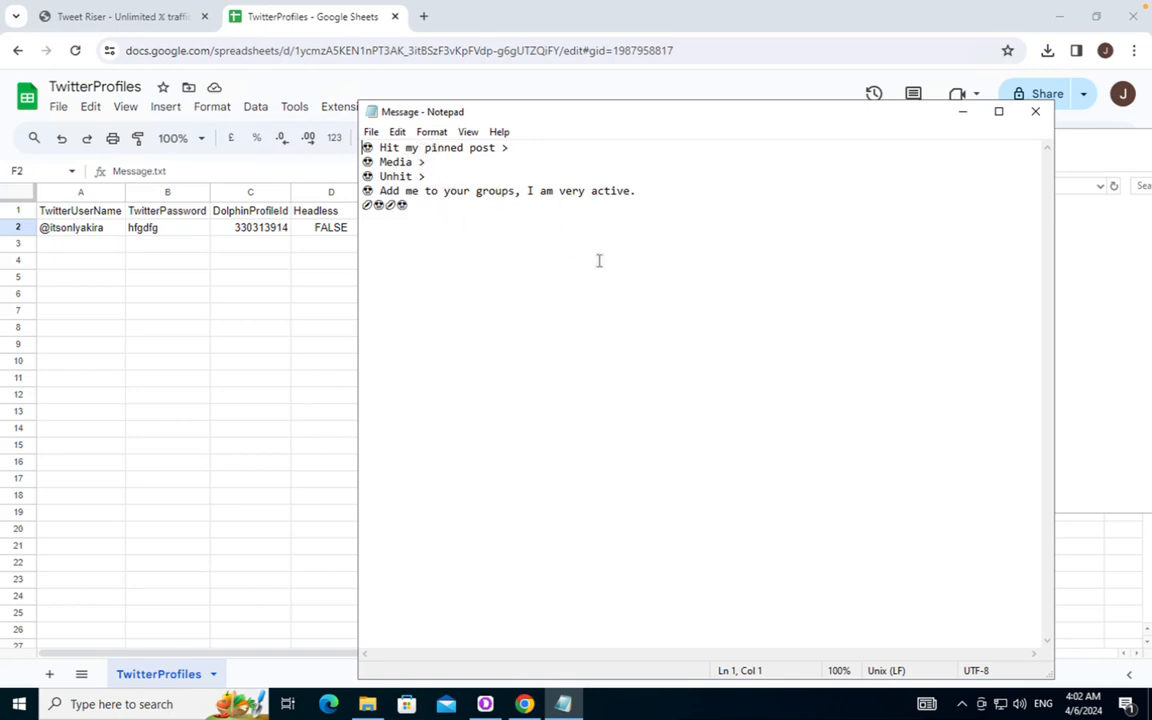
{"action": "key", "text": "ctrl+a"}
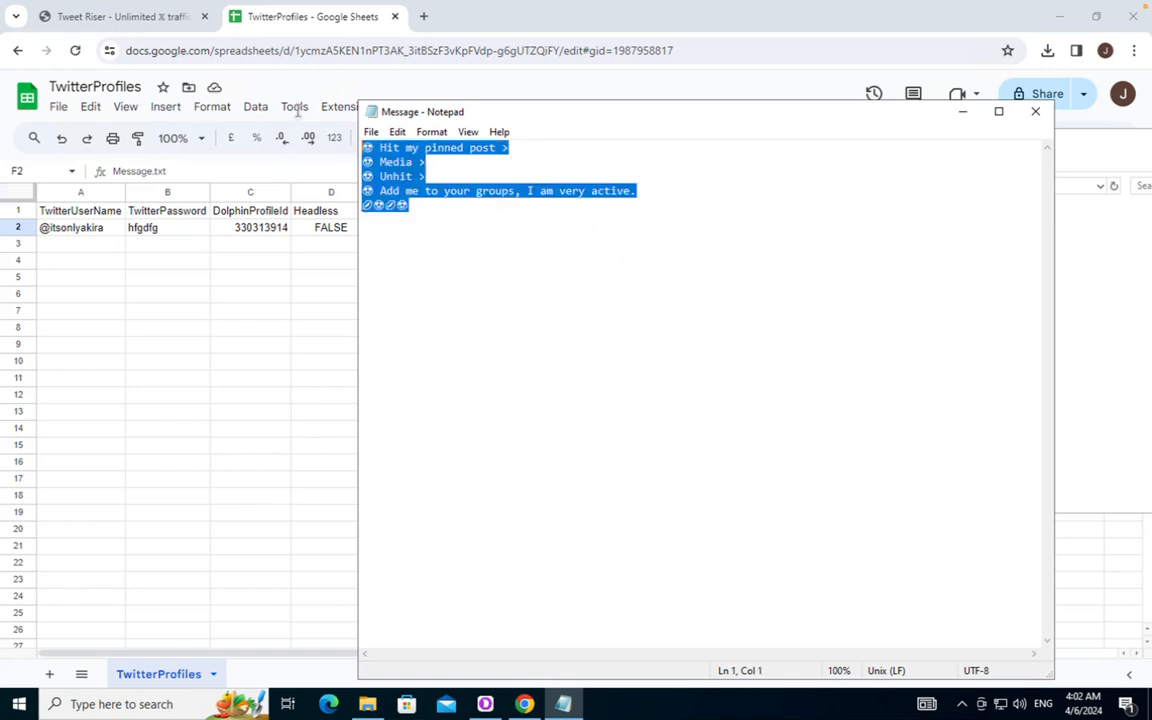
{"action": "left_click", "coordinate": [520, 280]}
{"action": "left_click", "coordinate": [1035, 112]}
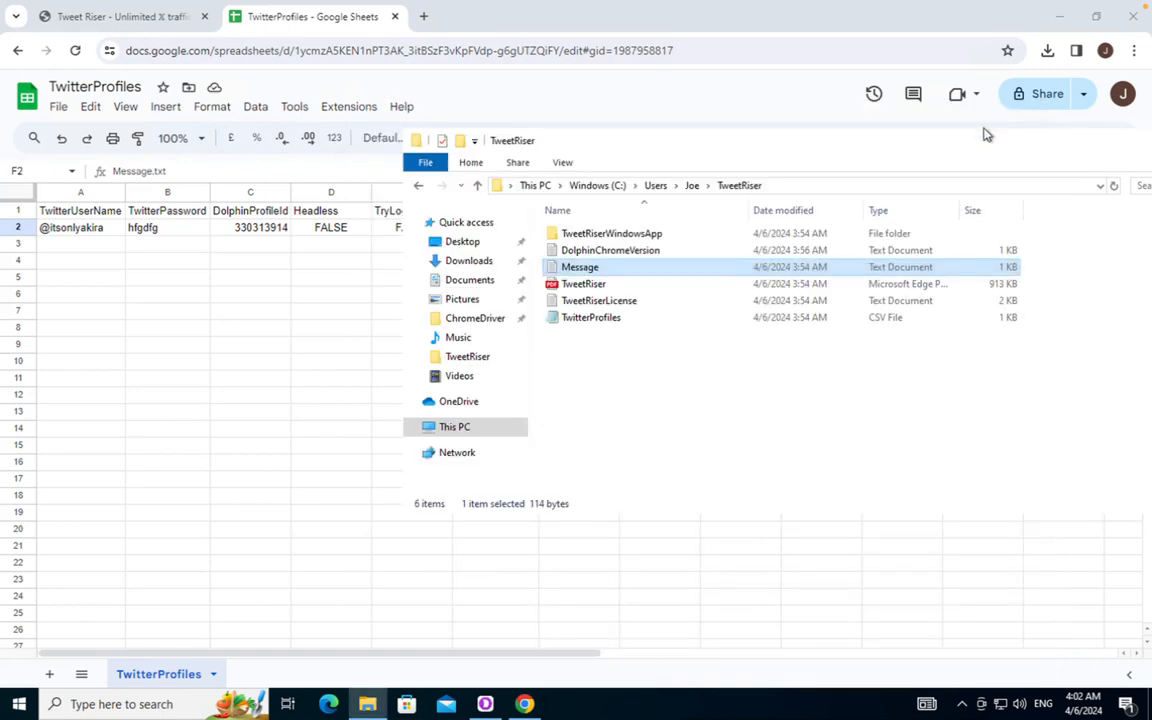
{"action": "left_click_drag", "start_coordinate": [643, 144], "coordinate": [831, 144]}
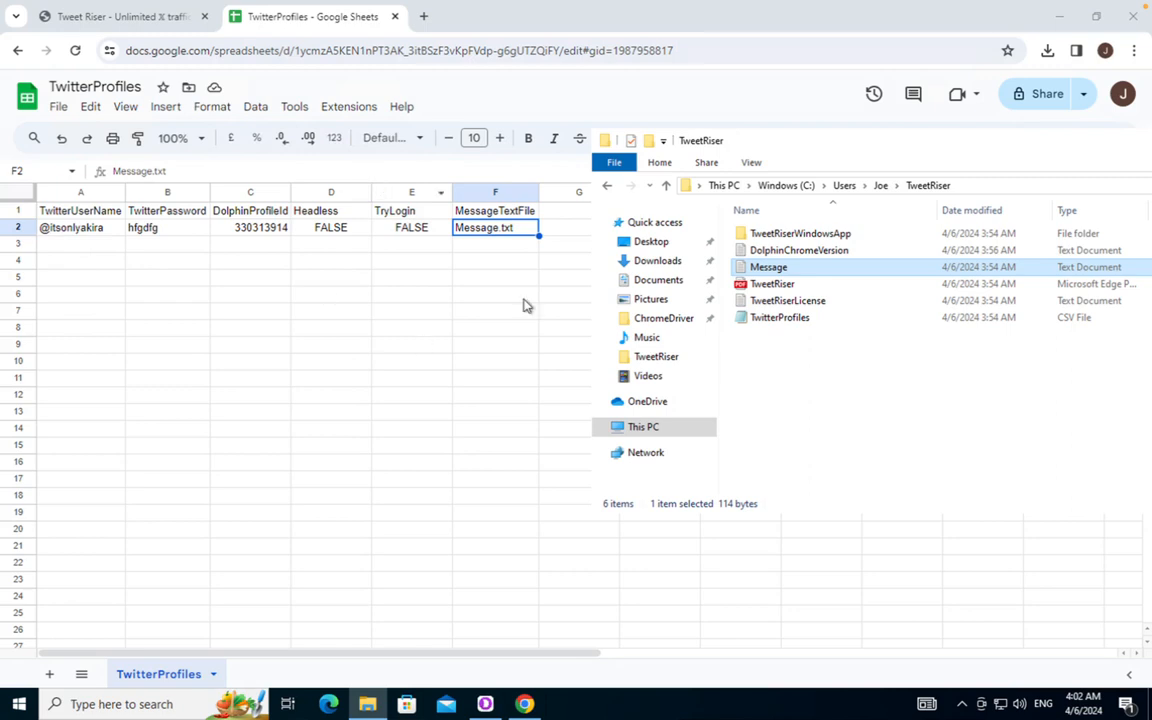
Duplicate Message.txt in the TweetRiser folder, rename the copy to Message2, and check its contents
{"action": "right_click", "coordinate": [818, 267]}
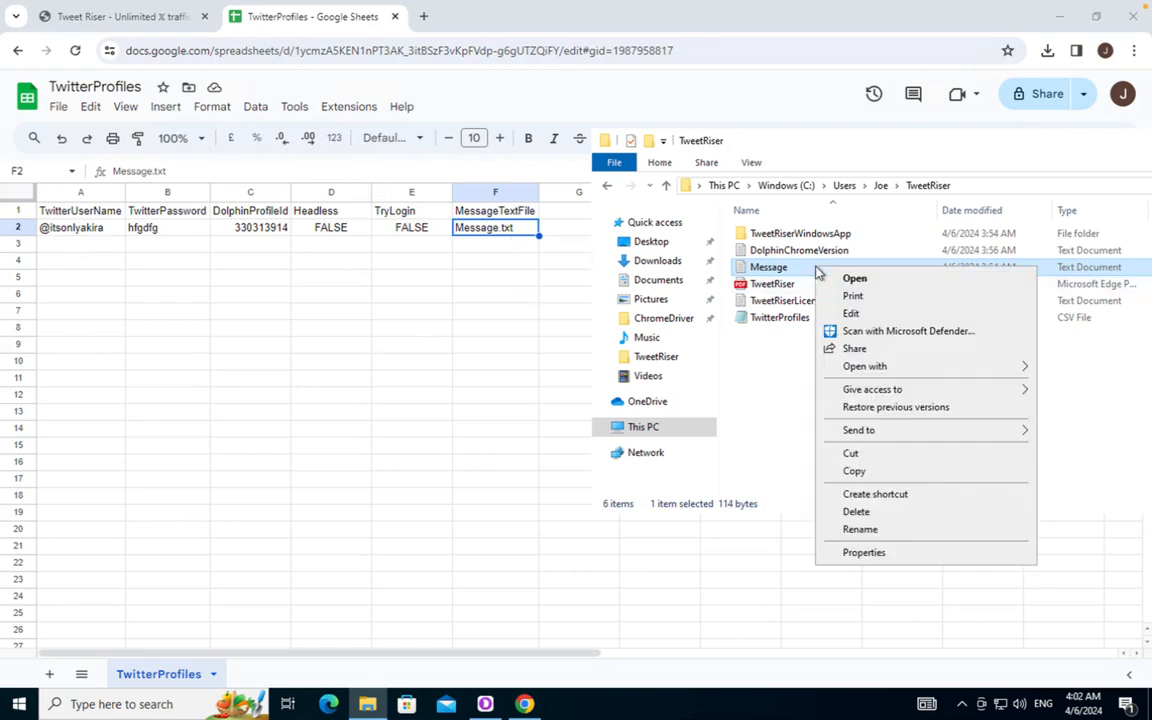
{"action": "left_click", "coordinate": [854, 471]}
{"action": "right_click", "coordinate": [827, 404]}
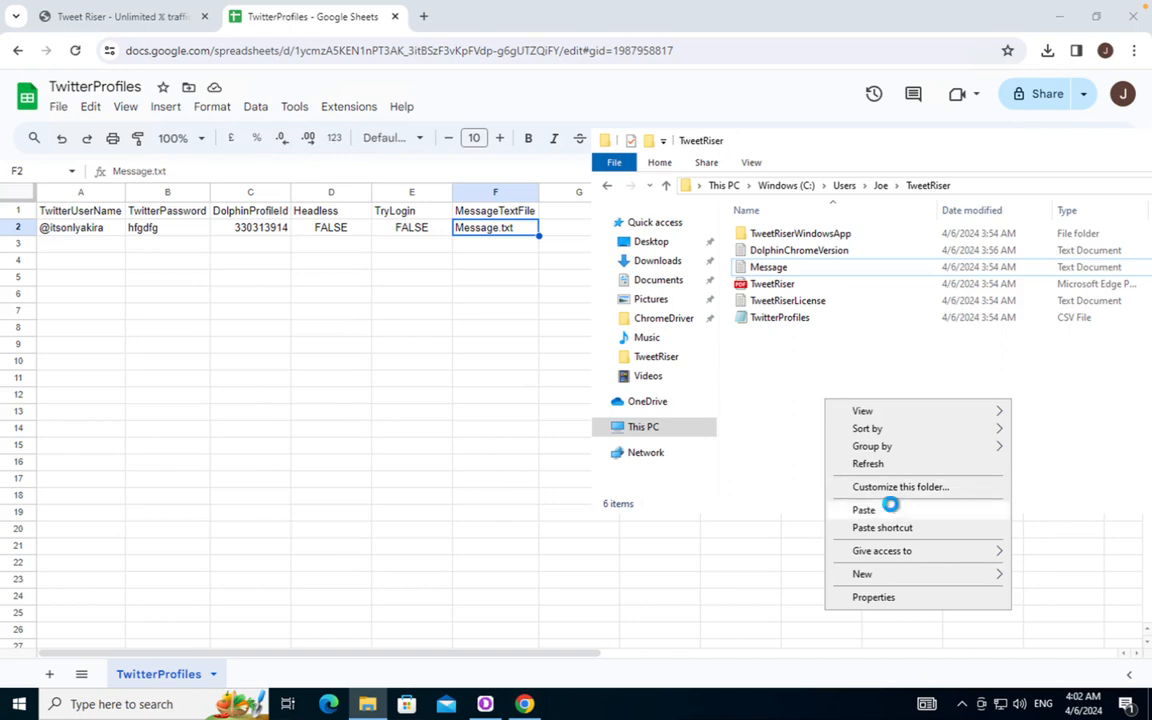
{"action": "left_click", "coordinate": [890, 509]}
{"action": "right_click", "coordinate": [808, 270]}
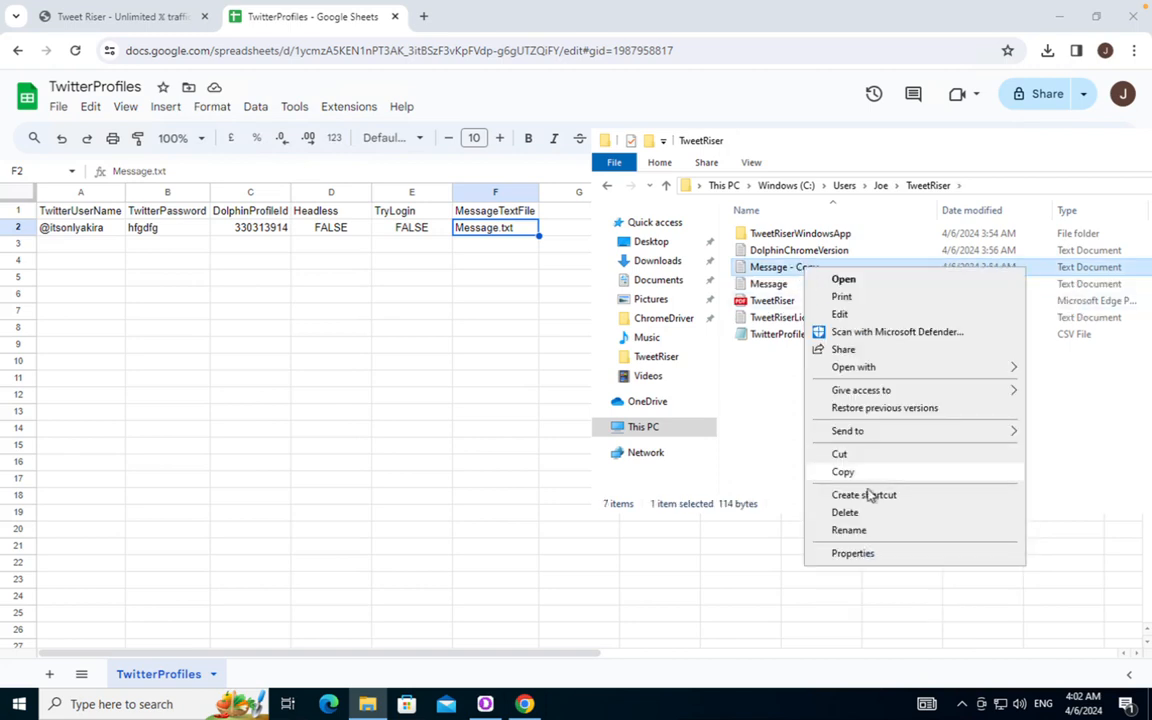
{"action": "left_click", "coordinate": [845, 531]}
{"action": "key", "text": "End"}
{"action": "key", "text": "BackSpace"}
{"action": "key", "text": "BackSpace"}
{"action": "key", "text": "BackSpace"}
{"action": "key", "text": "BackSpace"}
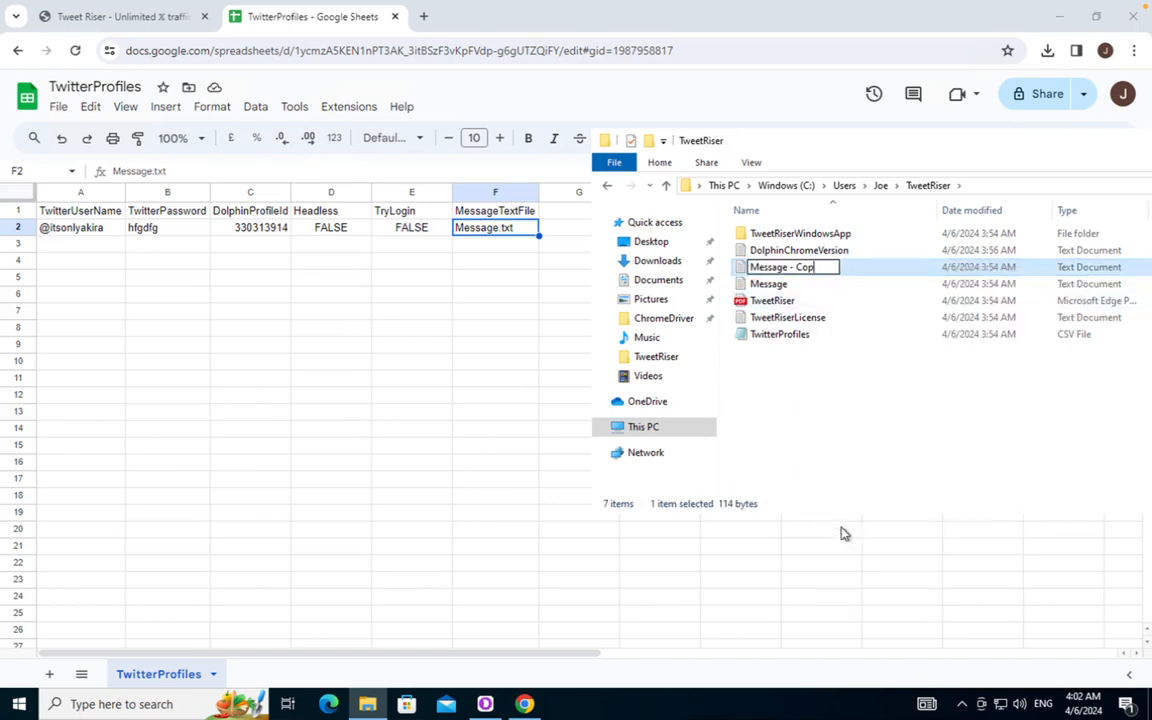
{"action": "type", "text": "2"}
{"action": "key", "text": "Return"}
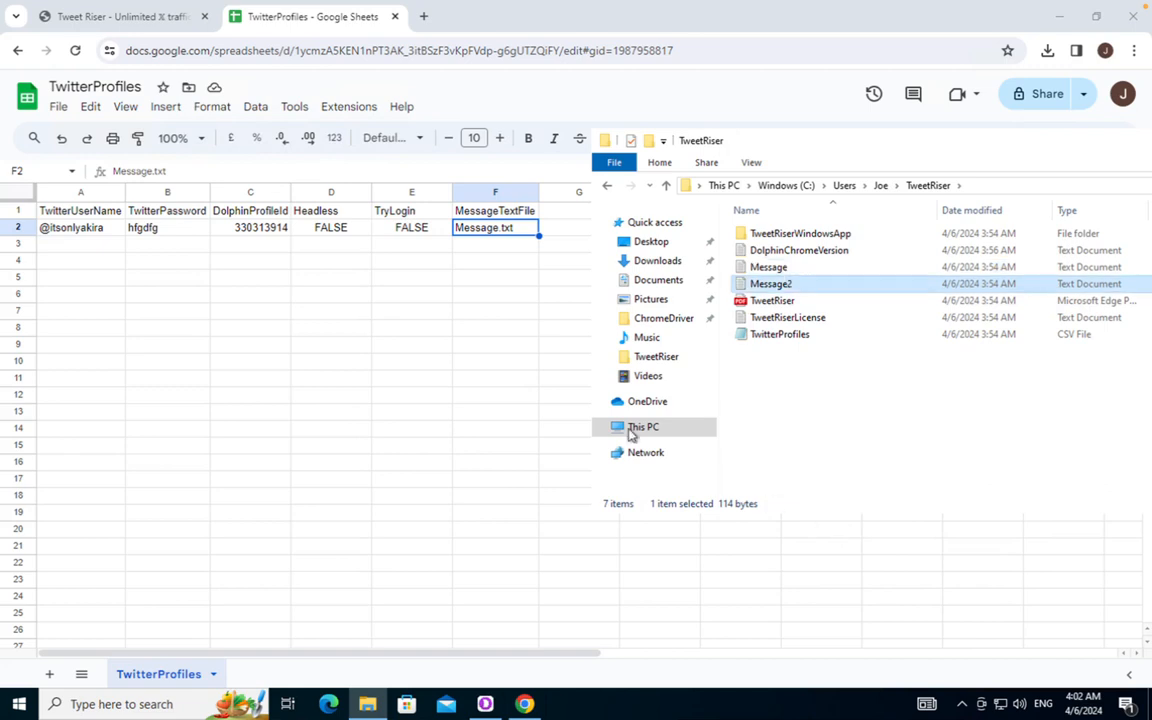
{"action": "double_click", "coordinate": [770, 285]}
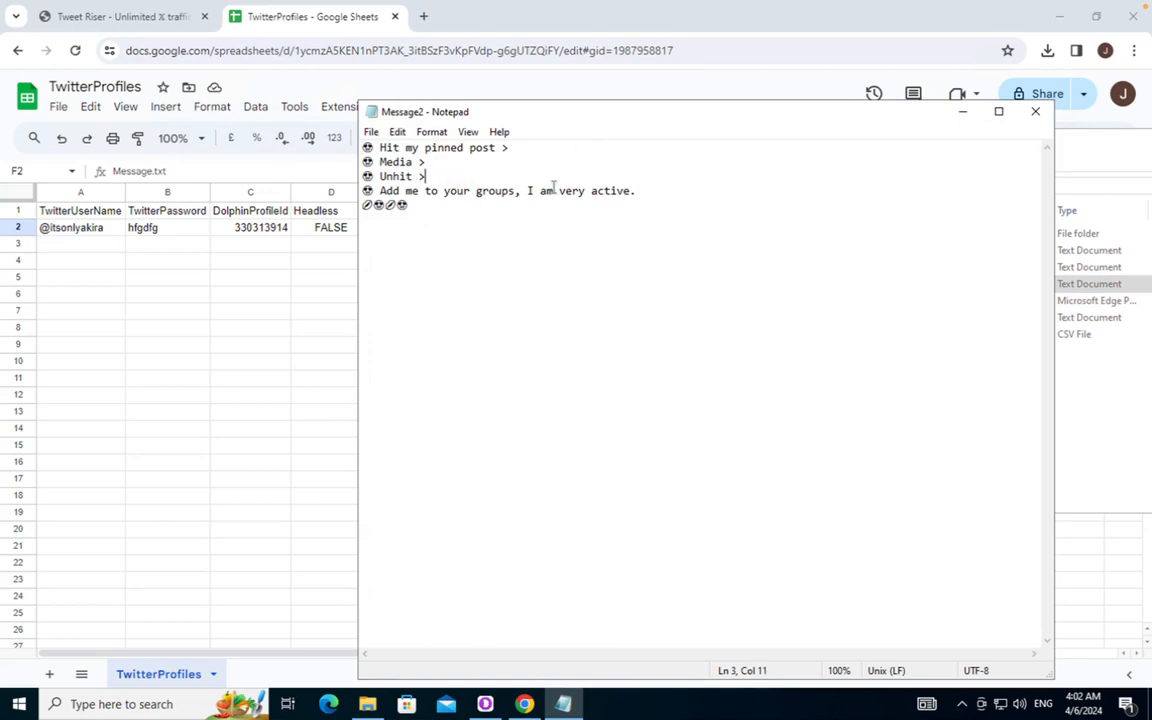
{"action": "left_click", "coordinate": [1041, 120]}
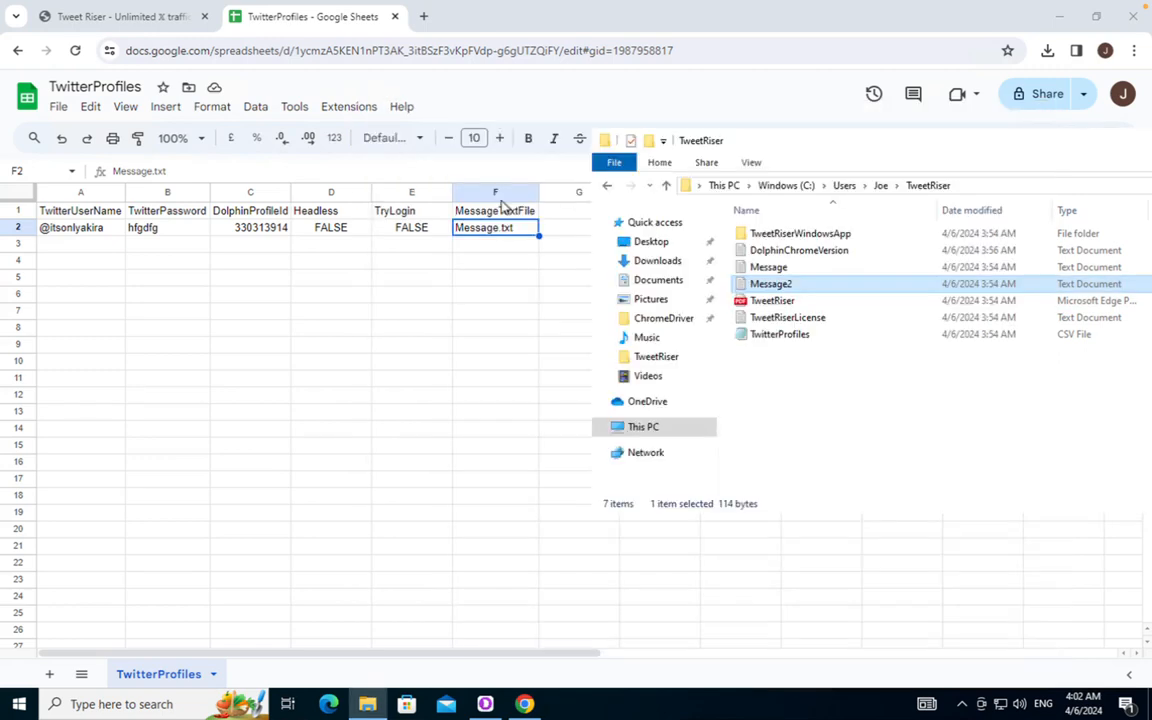
{"action": "left_click", "coordinate": [481, 250]}
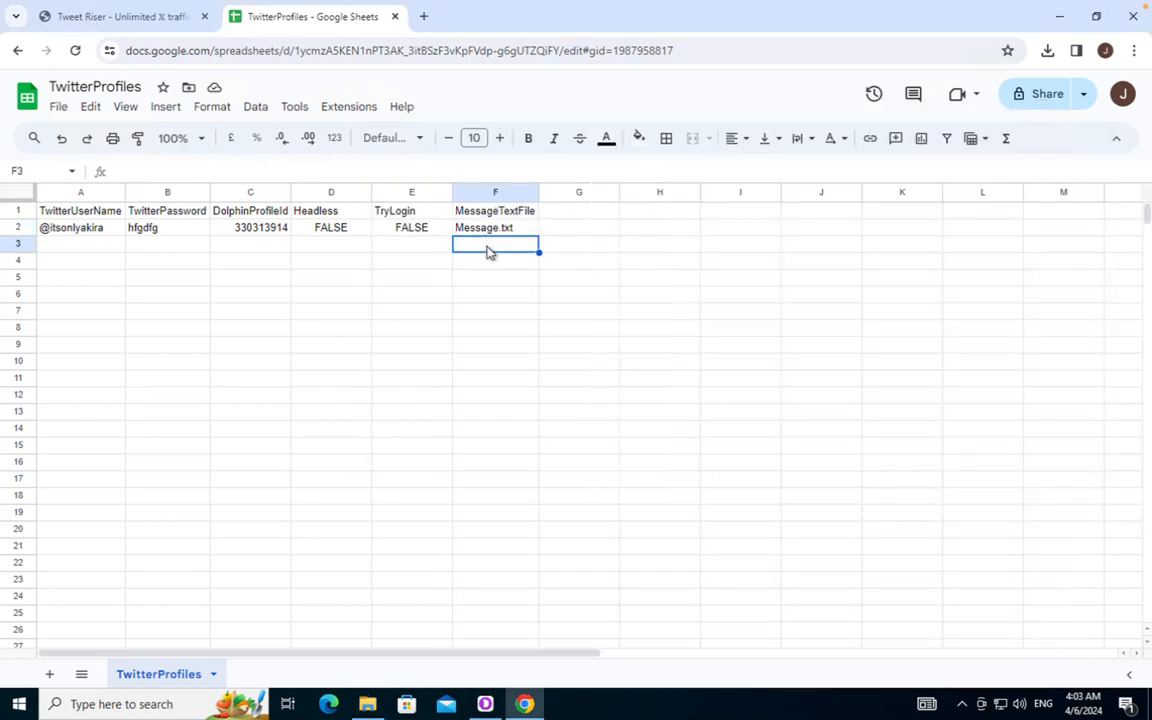
{"action": "type", "text": "Message2.txt"}
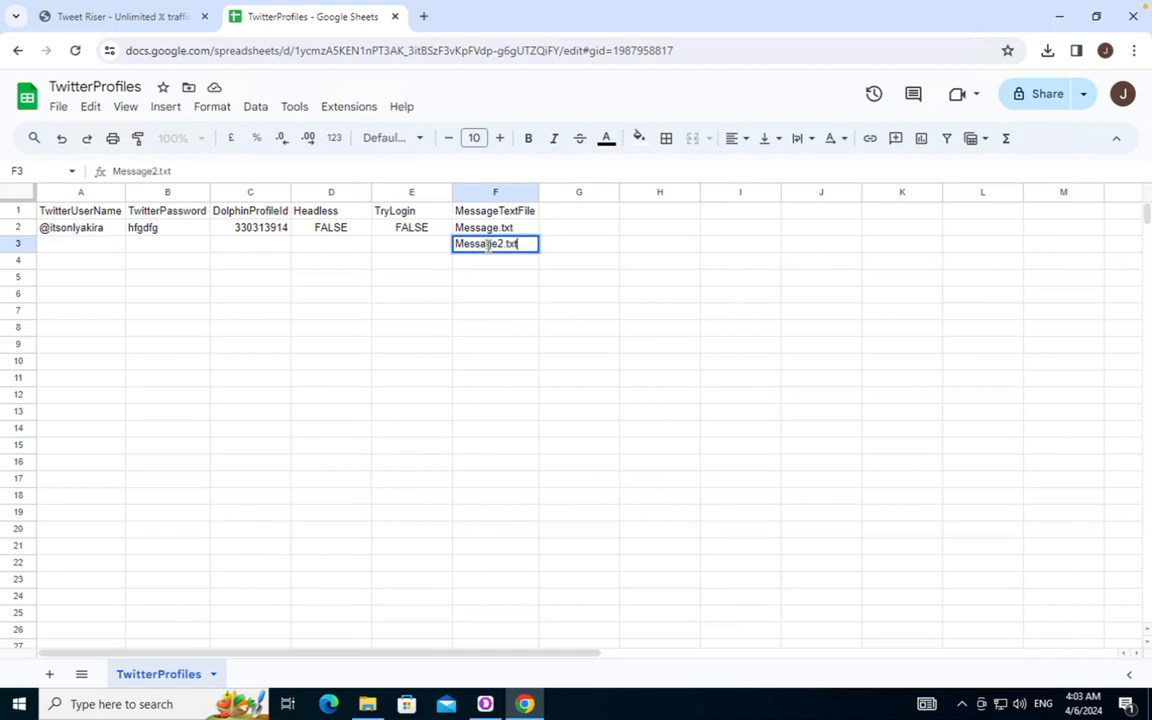
{"action": "key", "text": "Return"}
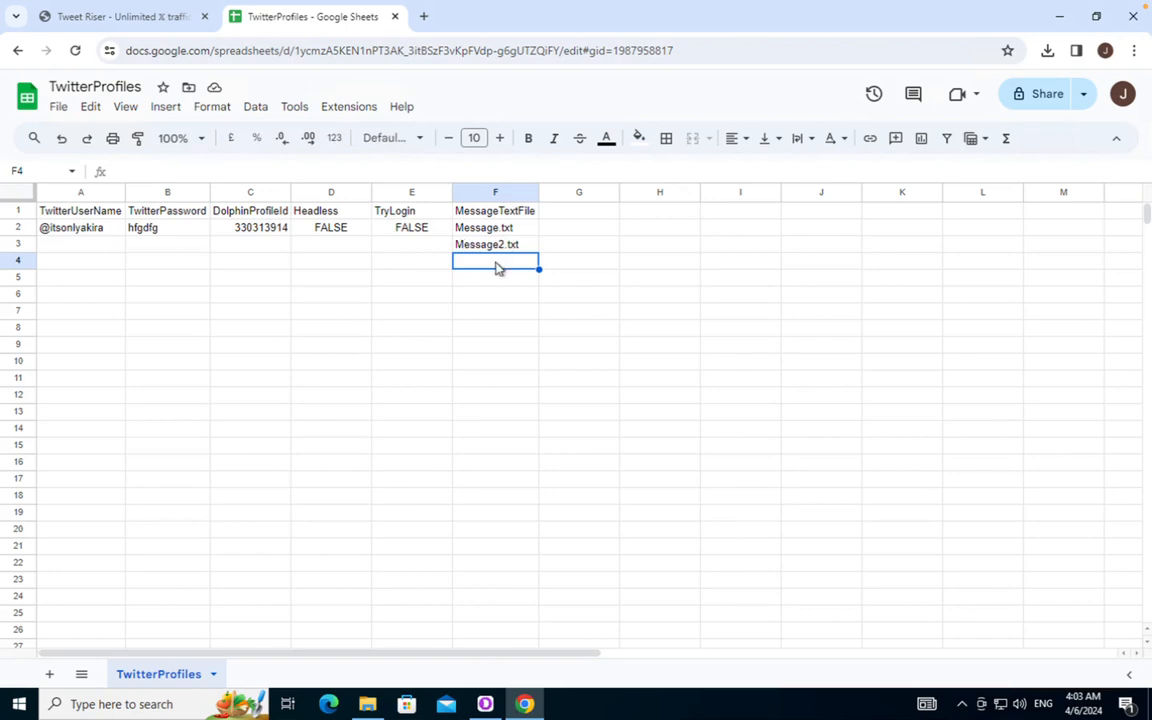
{"action": "left_click", "coordinate": [367, 704]}
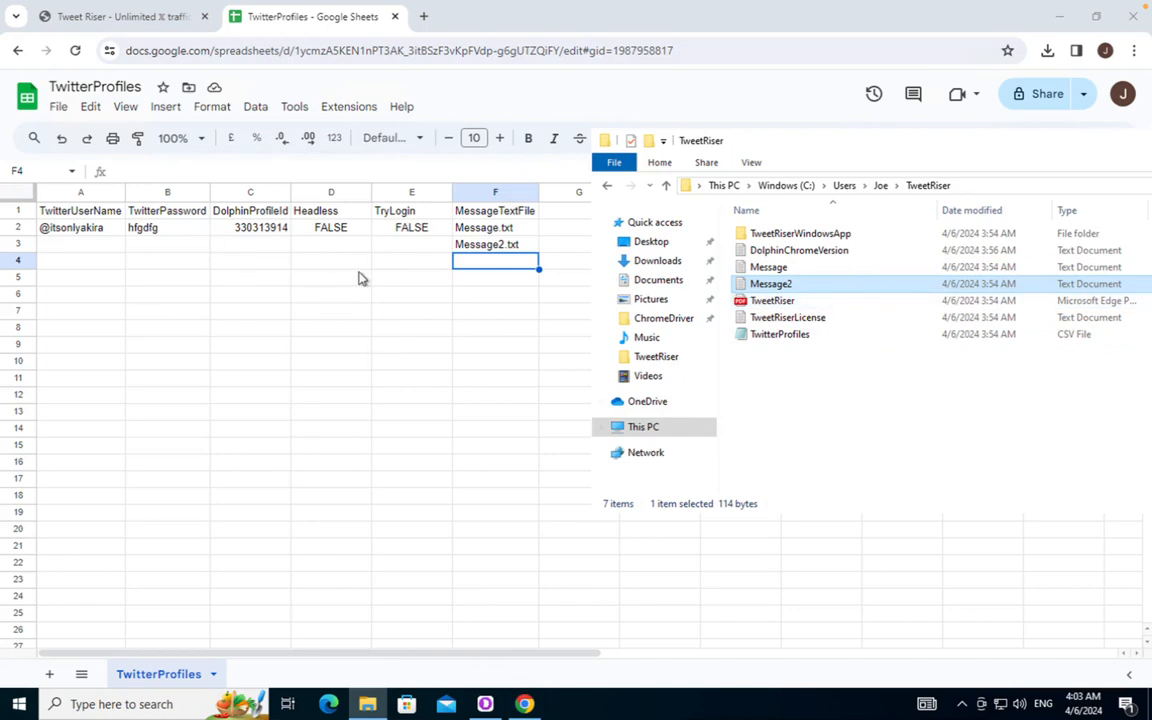
{"action": "left_click", "coordinate": [486, 232]}
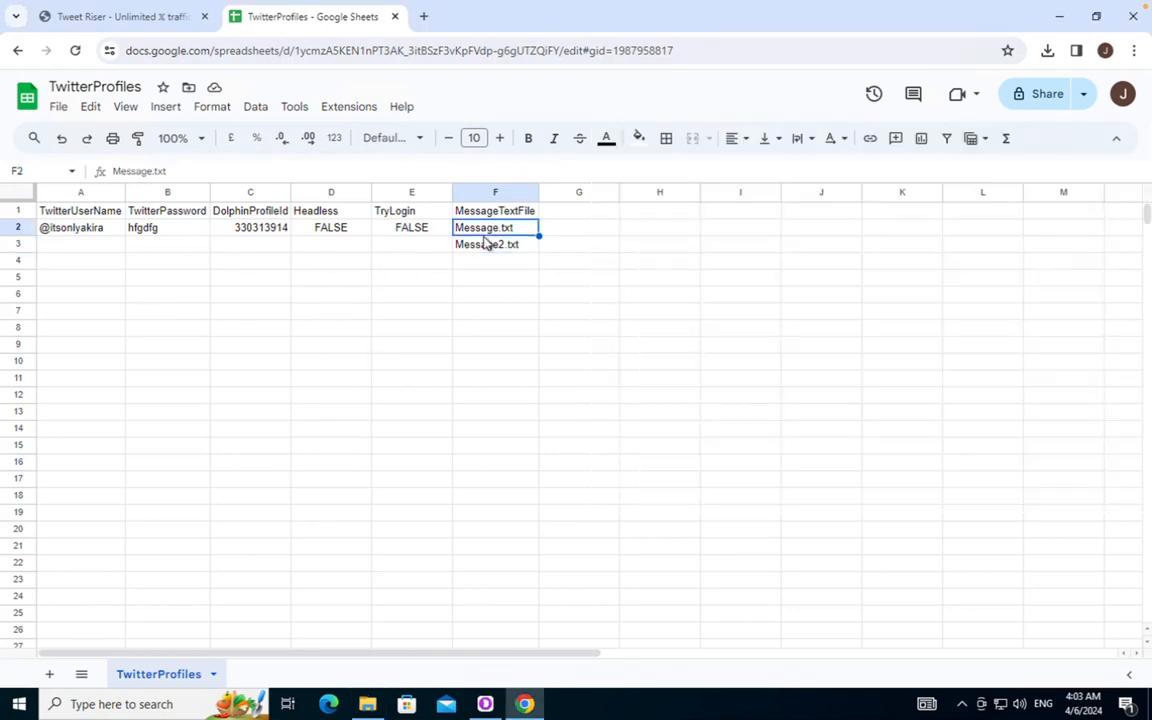
{"action": "left_click", "coordinate": [484, 246]}
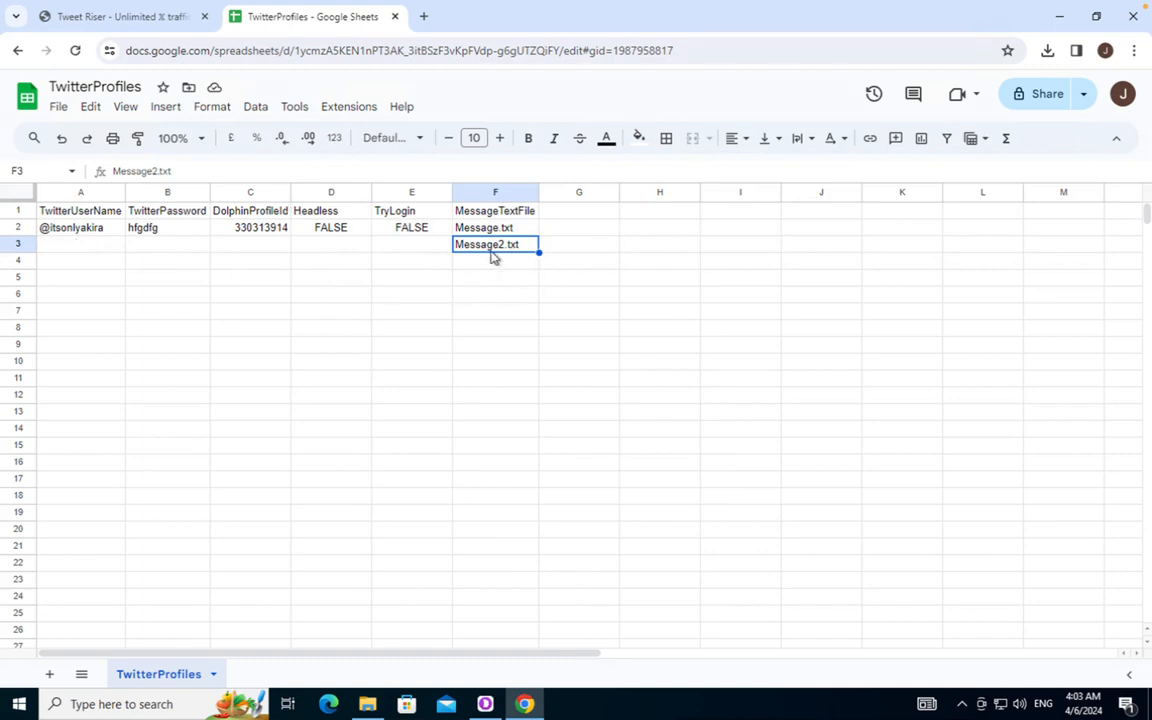
{"action": "key", "text": "Delete"}
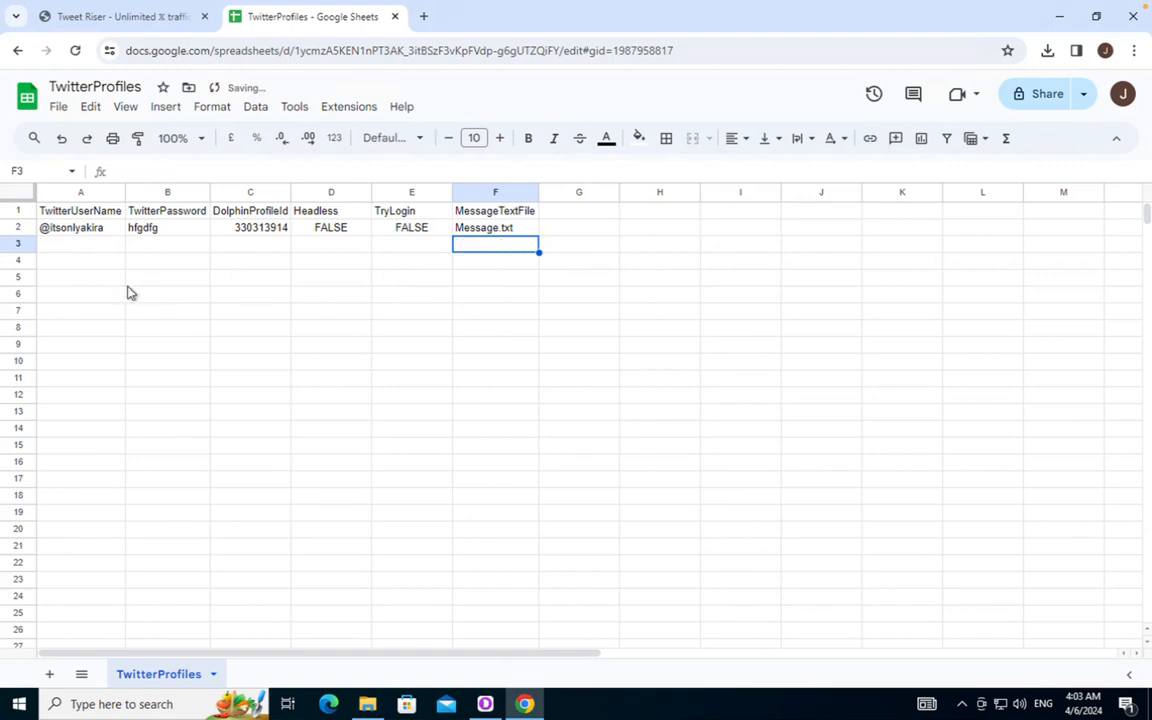
{"action": "left_click", "coordinate": [161, 298]}
Export the sheet via File > Download > Comma-separated values (.csv) and reveal it in Downloads
{"action": "left_click", "coordinate": [57, 107]}
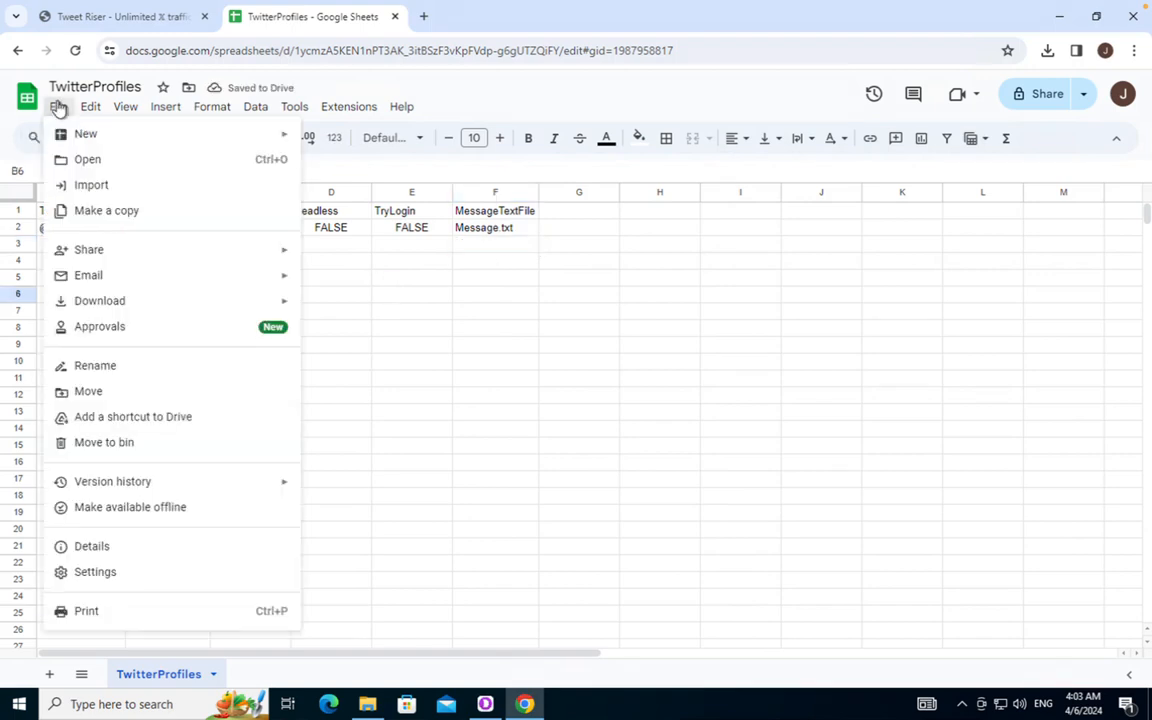
{"action": "mouse_move", "coordinate": [136, 306]}
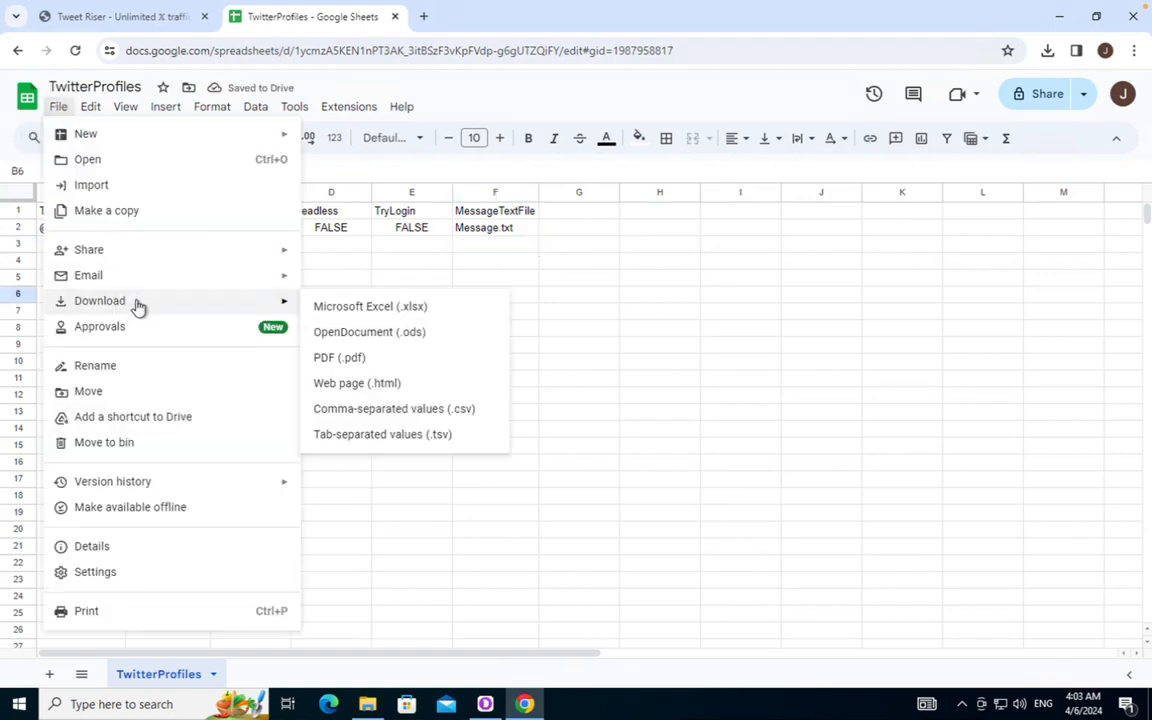
{"action": "left_click", "coordinate": [440, 410]}
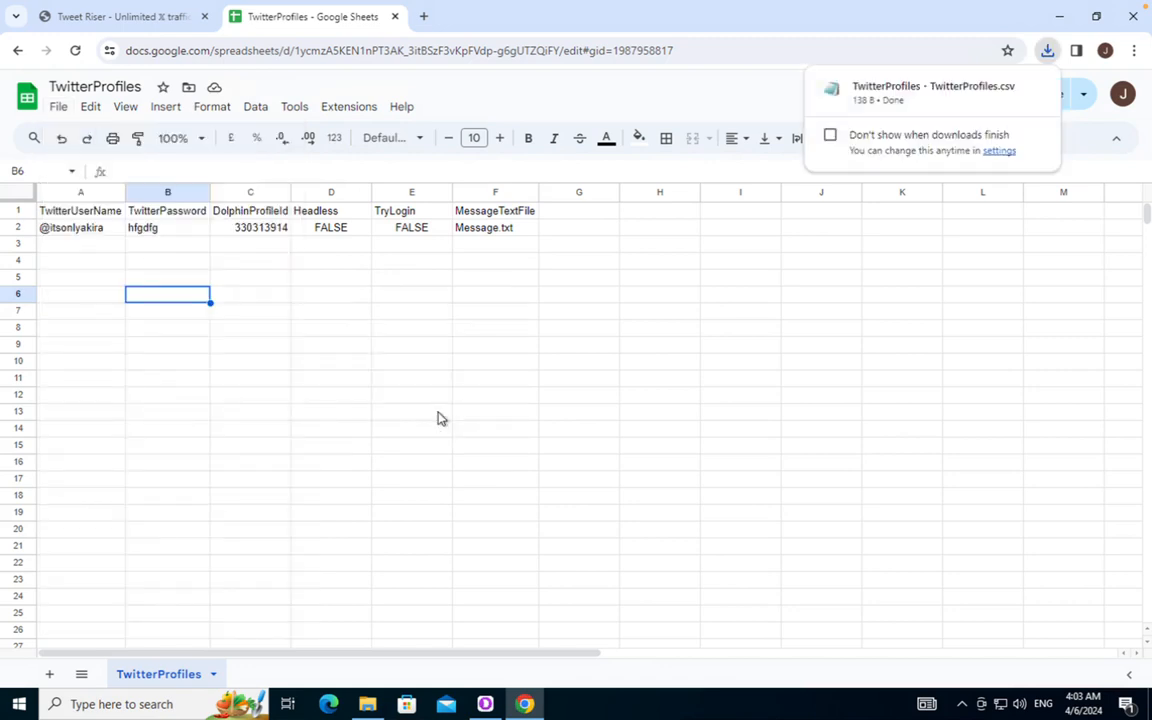
{"action": "left_click", "coordinate": [1003, 87]}
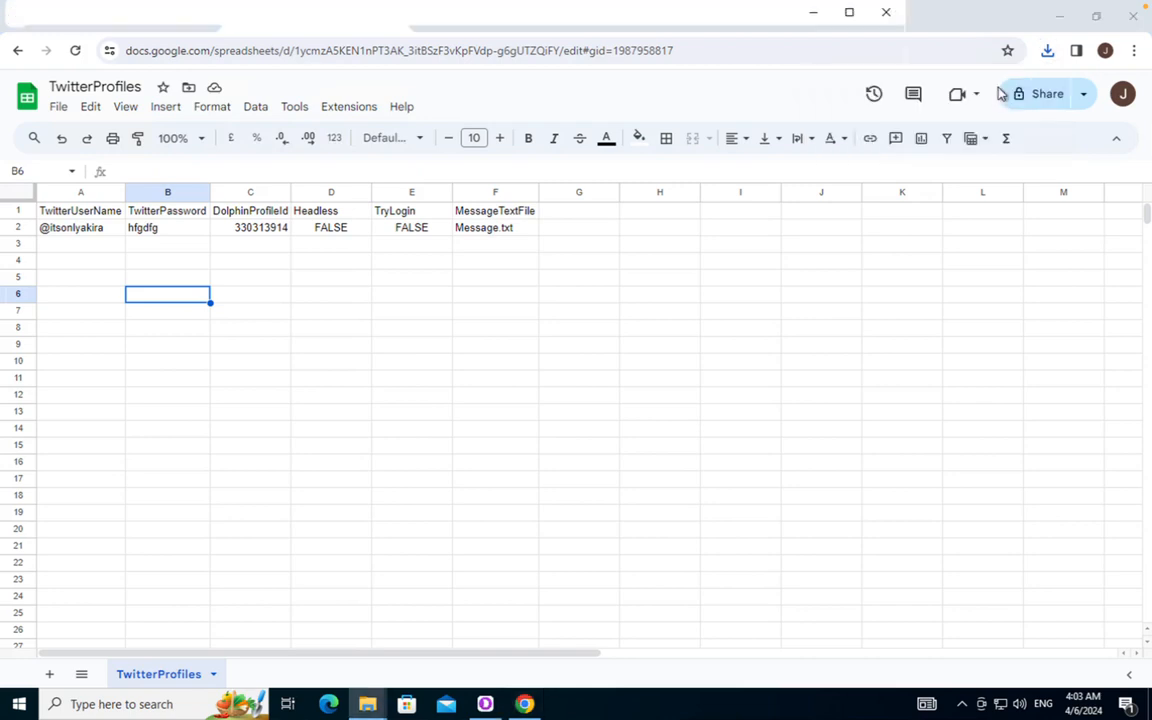
{"action": "mouse_move", "coordinate": [372, 707]}
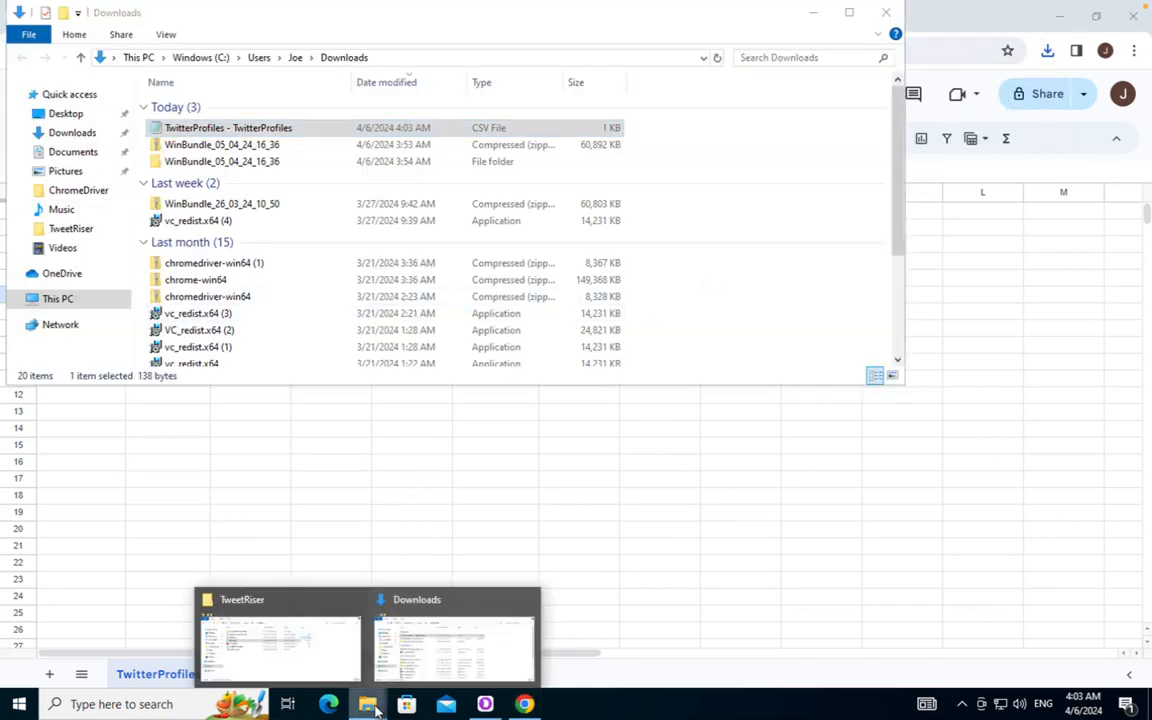
{"action": "left_click", "coordinate": [298, 648]}
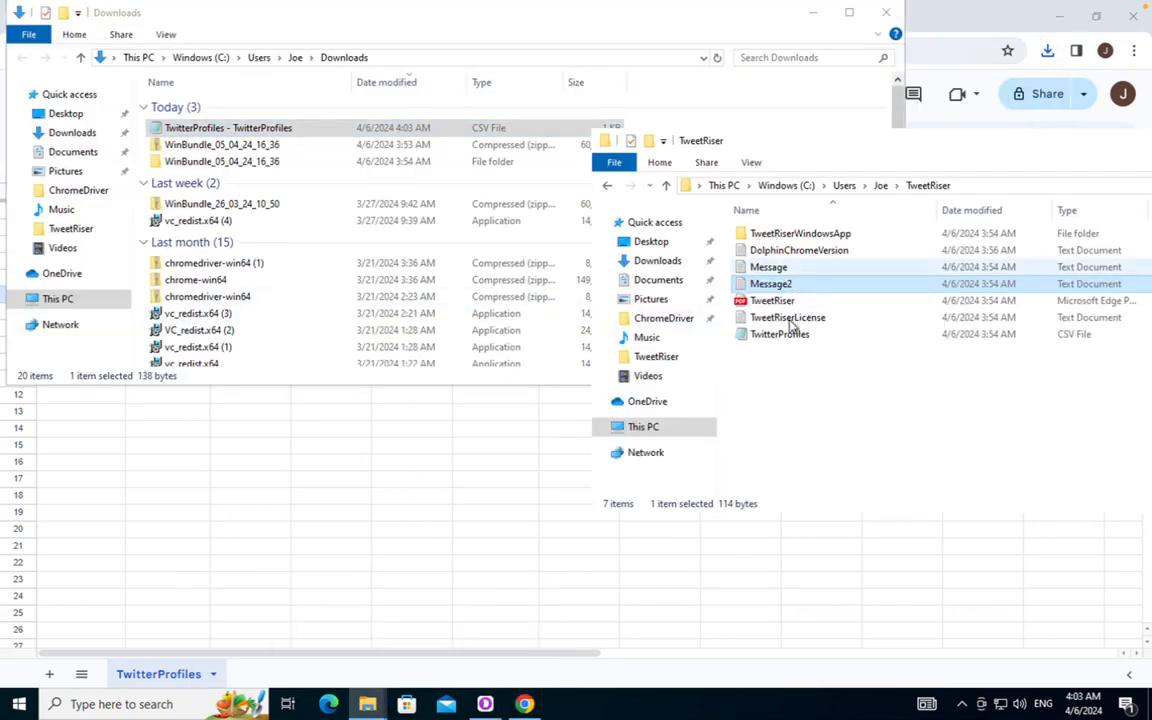
Delete the old TwitterProfiles CSV from the TweetRiser folder
{"action": "left_click", "coordinate": [787, 335]}
{"action": "right_click", "coordinate": [787, 338]}
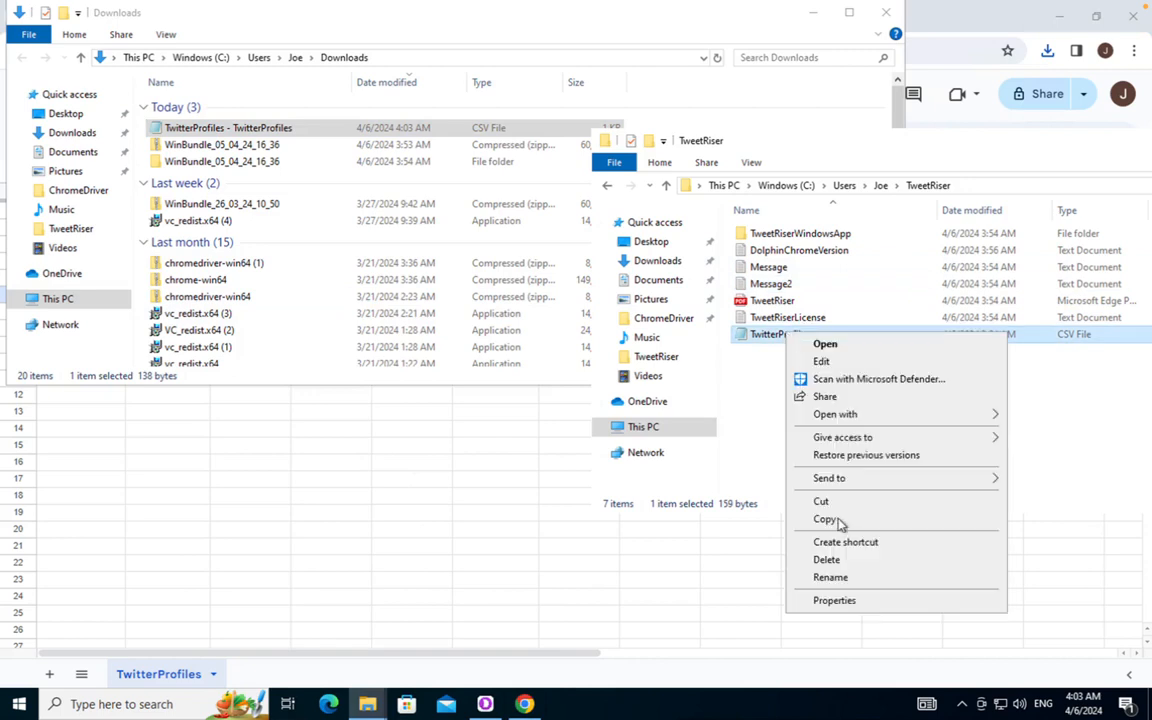
{"action": "left_click", "coordinate": [838, 524]}
Rename the downloaded CSV to TwitterProfiles and move it into the TweetRiser folder
{"action": "left_click", "coordinate": [288, 129]}
{"action": "right_click", "coordinate": [287, 131]}
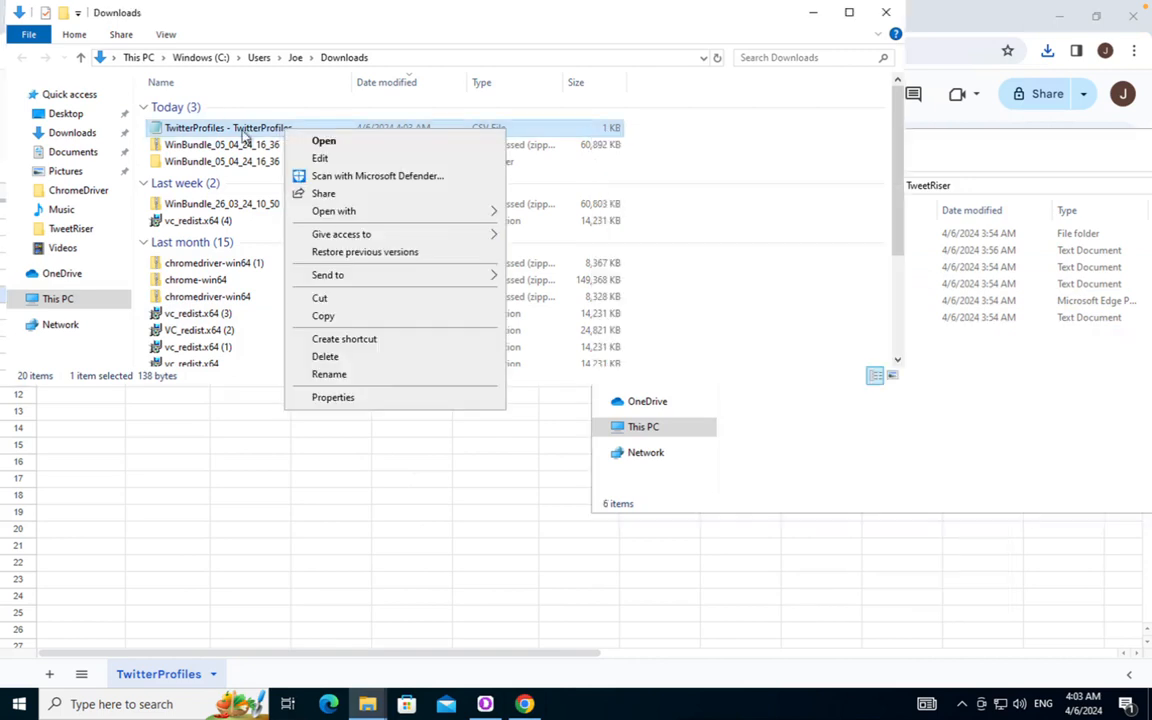
{"action": "left_click", "coordinate": [328, 375]}
{"action": "key", "text": "End"}
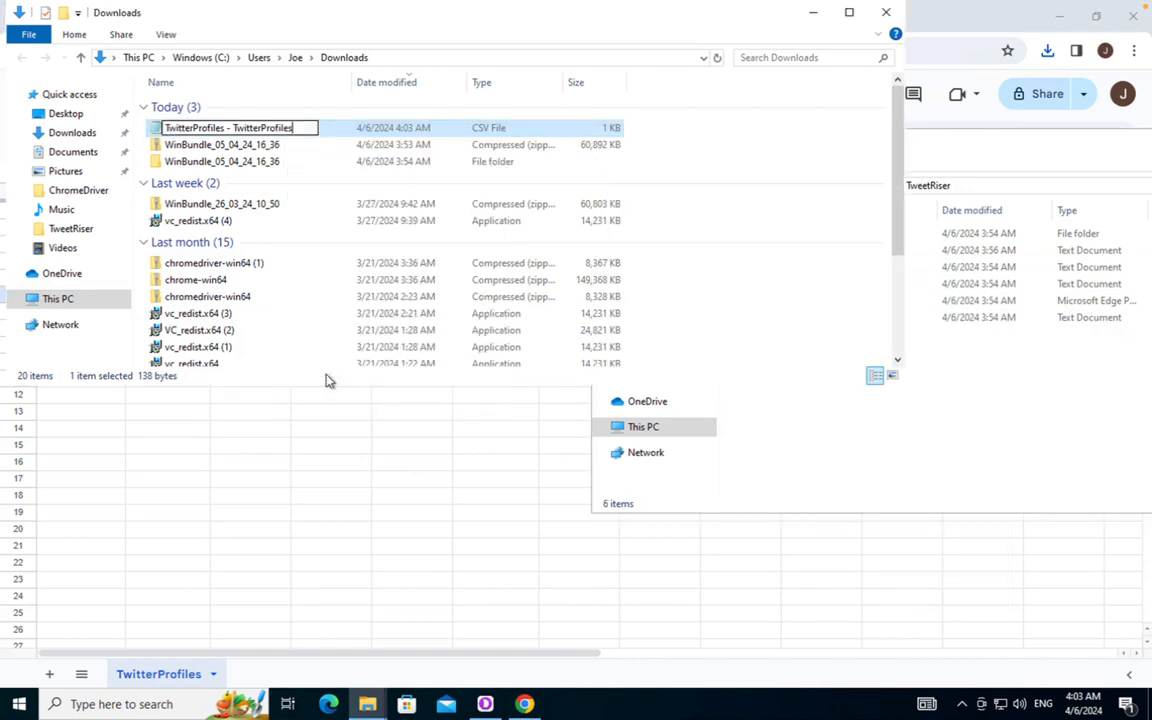
{"action": "key", "text": "shift+Left"}
{"action": "key", "text": "shift+Left"}
{"action": "key", "text": "shift+Left"}
{"action": "key", "text": "shift+Left"}
{"action": "key", "text": "shift+Left"}
{"action": "key", "text": "shift+Left"}
{"action": "key", "text": "shift+Left"}
{"action": "key", "text": "shift+Left"}
{"action": "key", "text": "shift+Left"}
{"action": "key", "text": "shift+Left"}
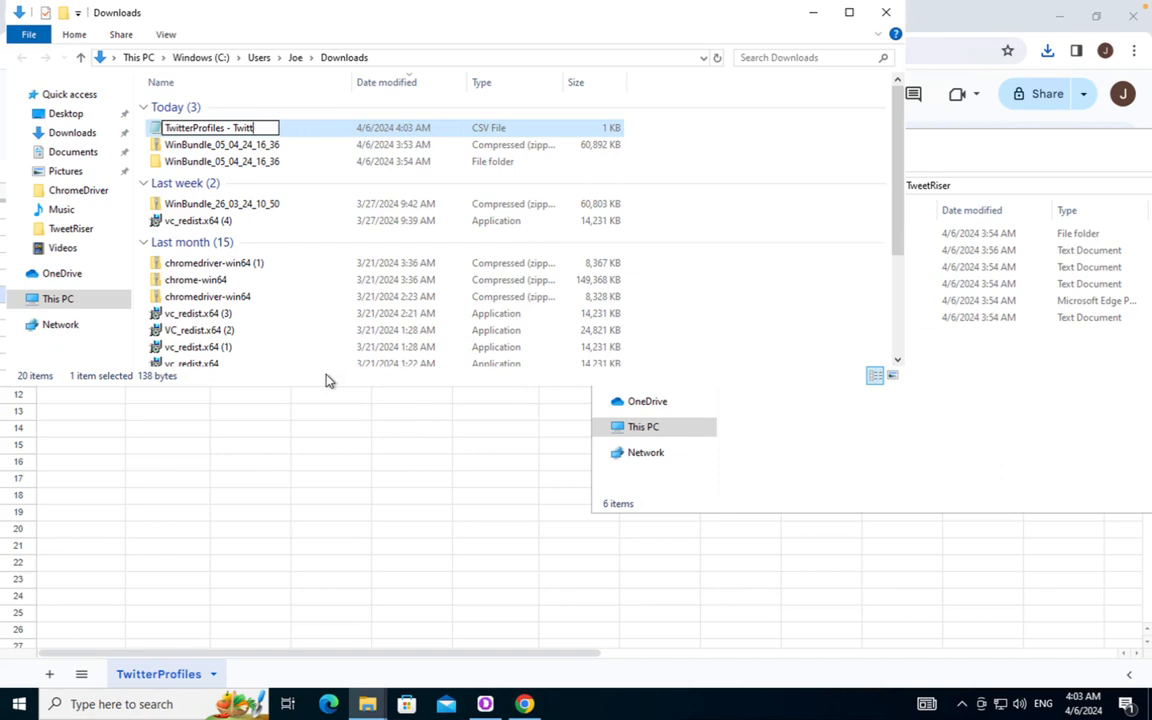
{"action": "key", "text": "BackSpace"}
{"action": "key", "text": "BackSpace"}
{"action": "key", "text": "BackSpace"}
{"action": "key", "text": "BackSpace"}
{"action": "key", "text": "BackSpace"}
{"action": "key", "text": "BackSpace"}
{"action": "key", "text": "BackSpace"}
{"action": "key", "text": "BackSpace"}
{"action": "key", "text": "Return"}
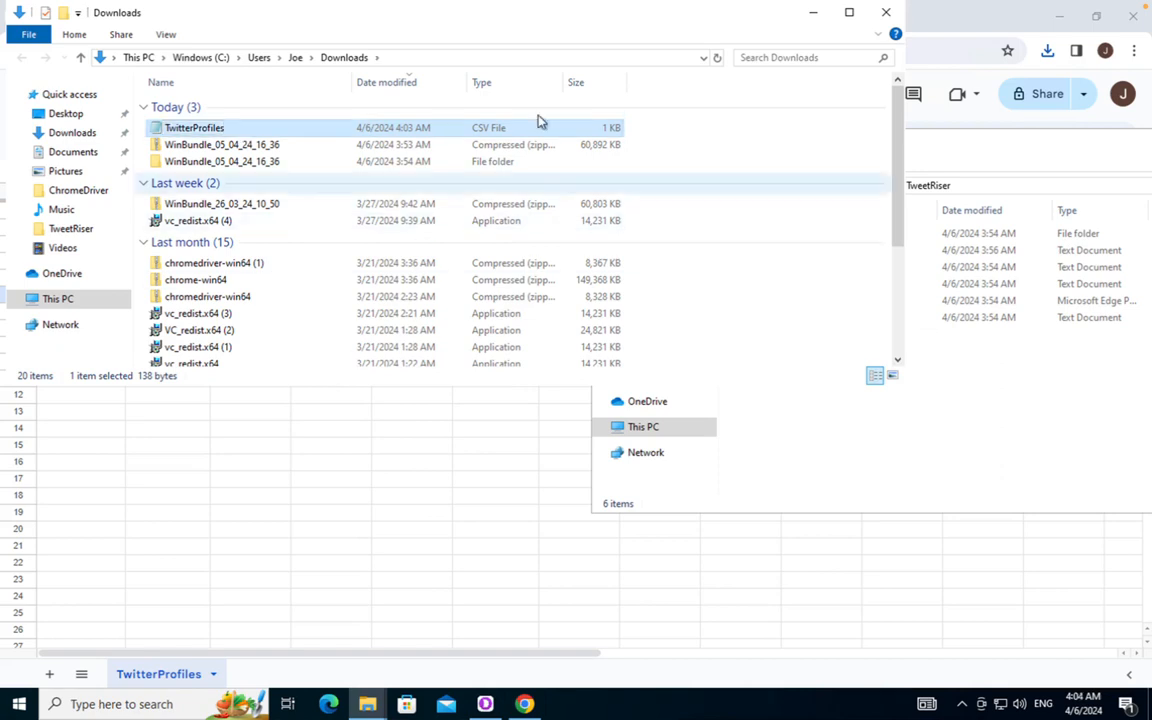
{"action": "left_click_drag", "start_coordinate": [280, 135], "coordinate": [963, 441]}
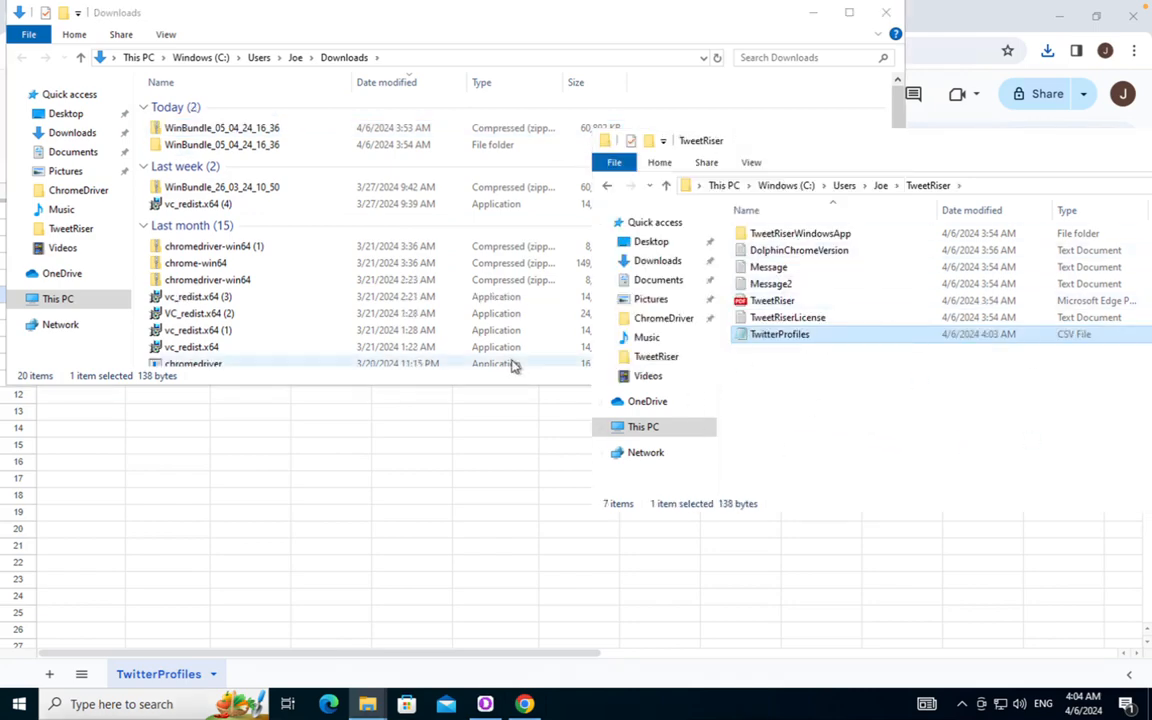
{"action": "key", "text": "ctrl+Left"}
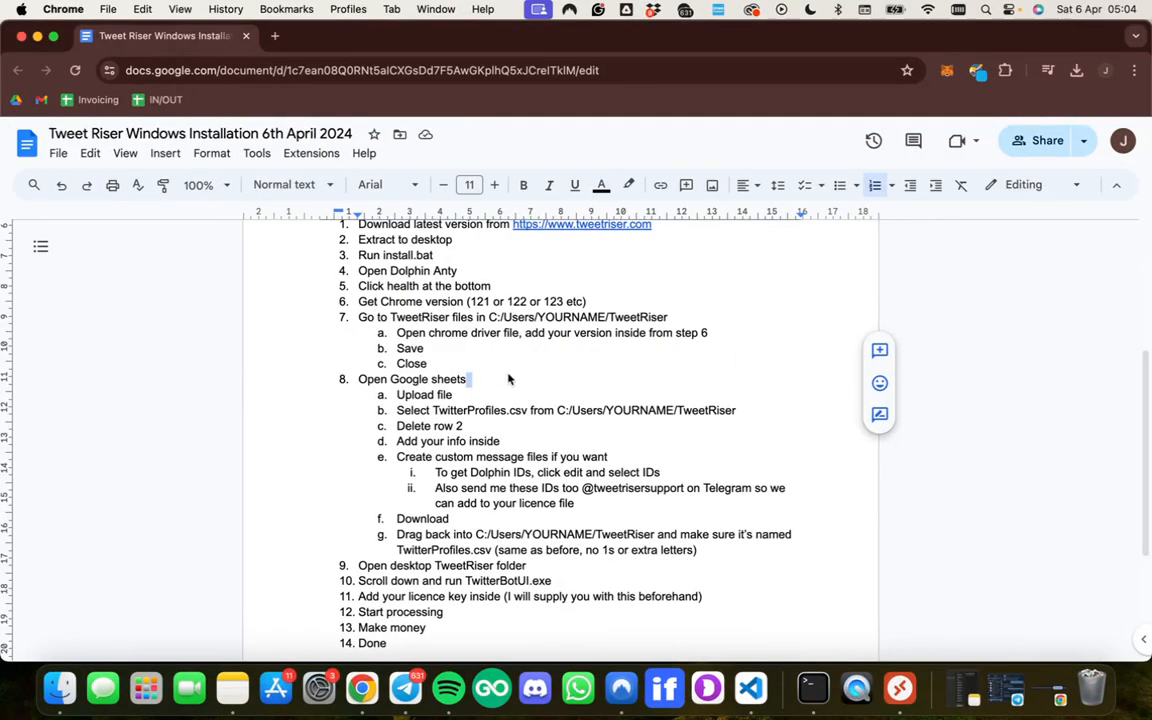
Scroll through the installation guide's intro and Google Sheets steps, then return to the Windows desktop
{"action": "left_click", "coordinate": [479, 441]}
{"action": "scroll", "coordinate": [480, 430], "scroll_direction": "down", "scroll_amount": 2}
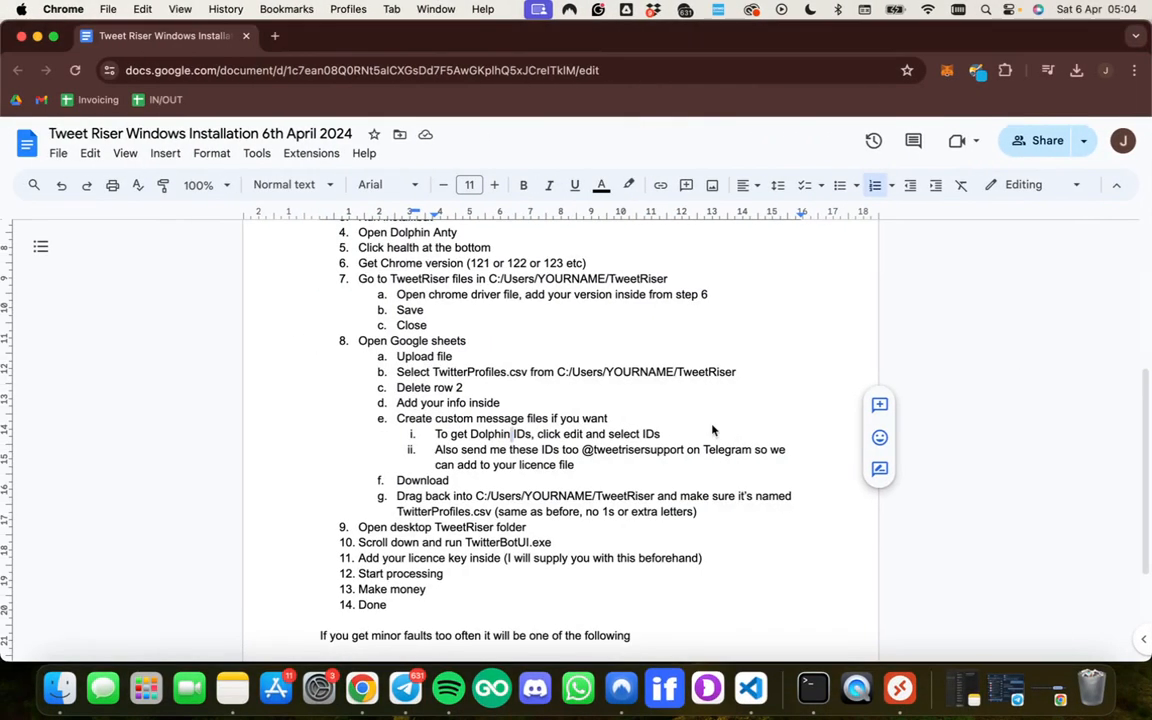
{"action": "scroll", "coordinate": [713, 430], "scroll_direction": "up", "scroll_amount": 1}
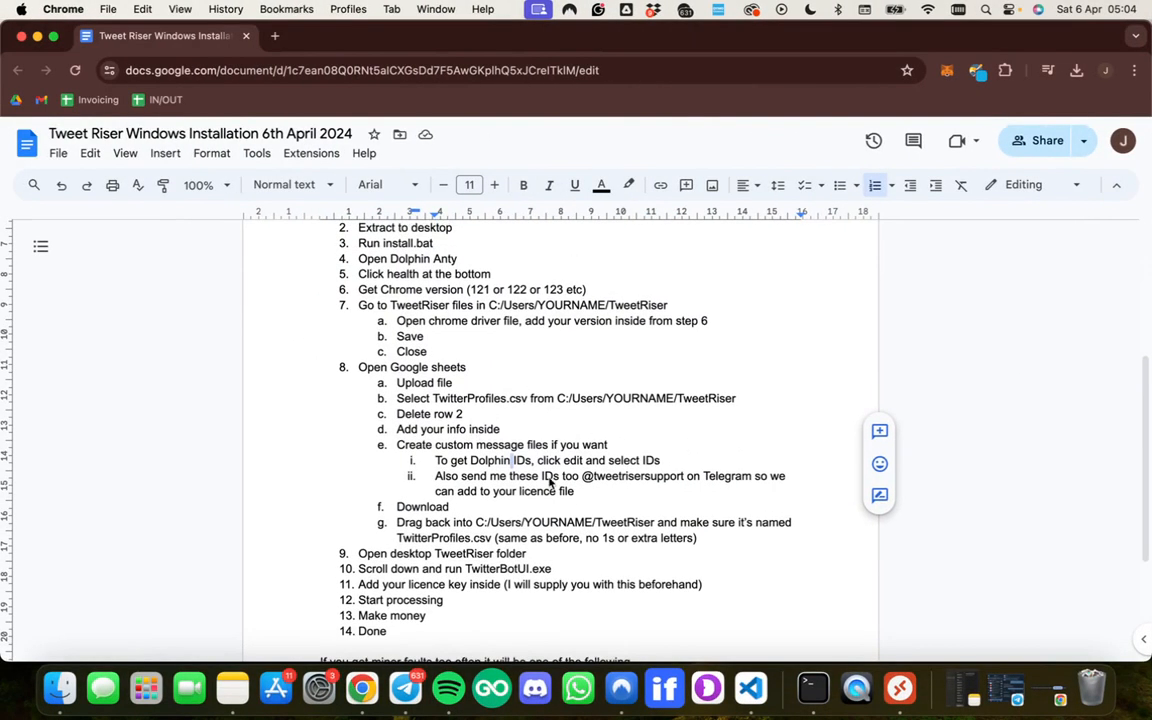
{"action": "scroll", "coordinate": [640, 477], "scroll_direction": "up", "scroll_amount": 4}
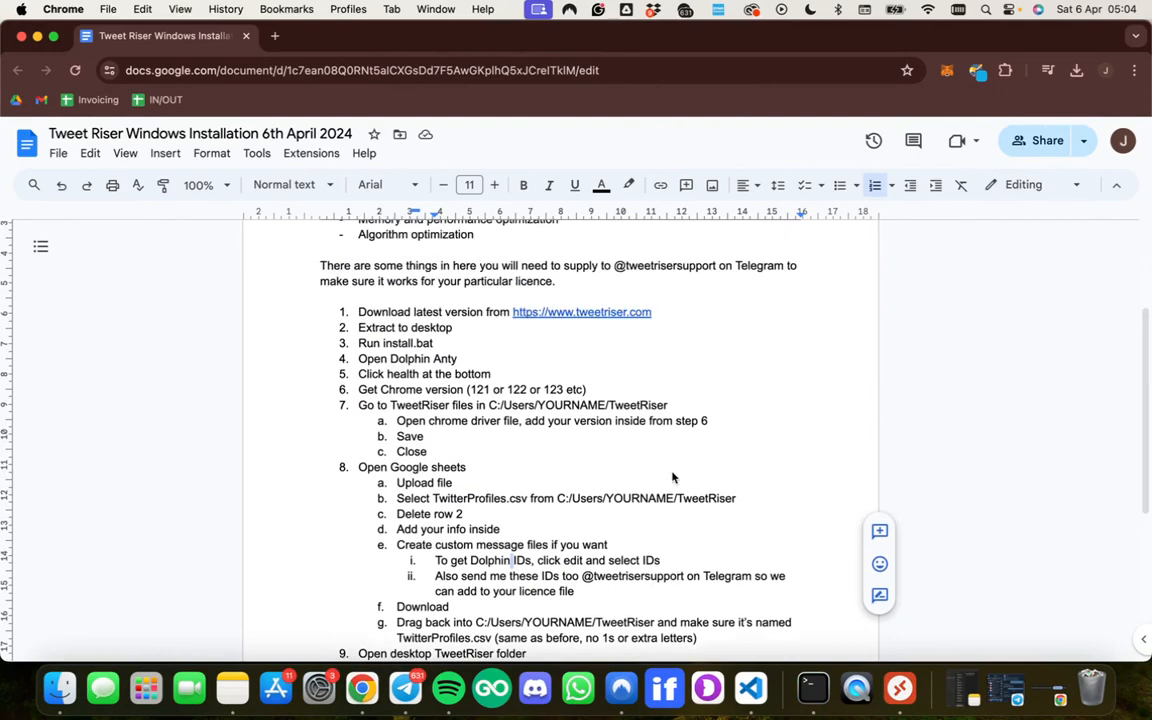
{"action": "scroll", "coordinate": [672, 477], "scroll_direction": "up", "scroll_amount": 4}
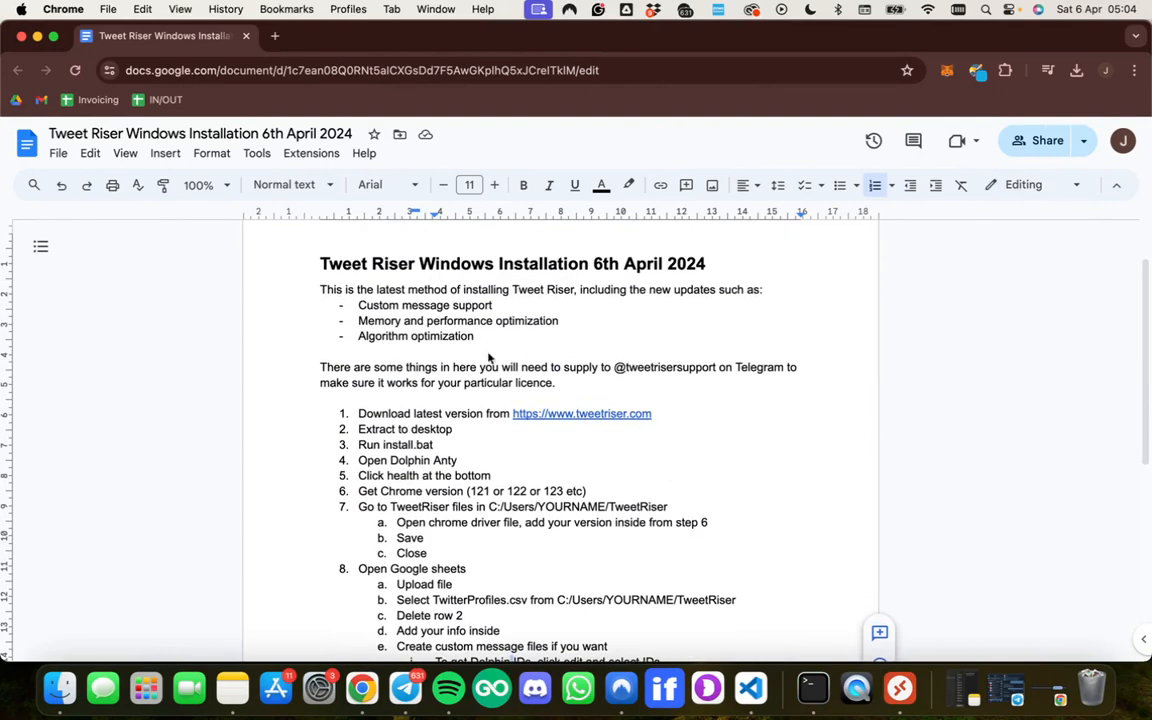
{"action": "left_click", "coordinate": [452, 368]}
{"action": "double_click", "coordinate": [534, 368]}
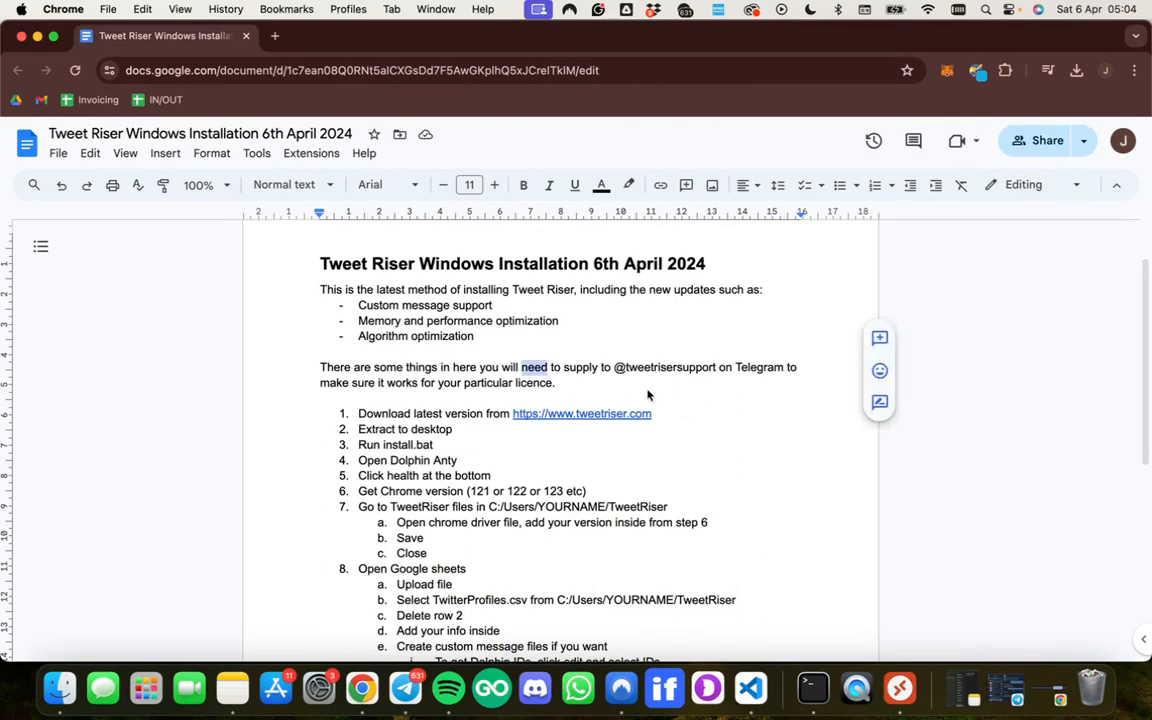
{"action": "scroll", "coordinate": [648, 395], "scroll_direction": "down", "scroll_amount": 3}
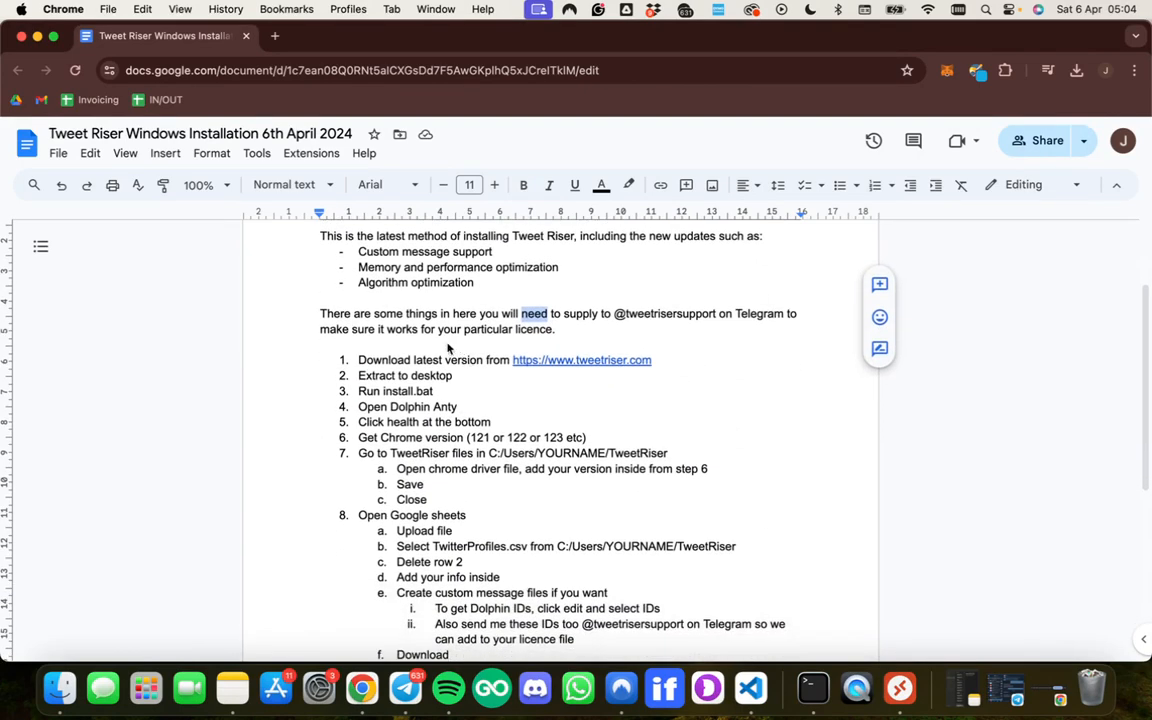
{"action": "scroll", "coordinate": [447, 347], "scroll_direction": "down", "scroll_amount": 10}
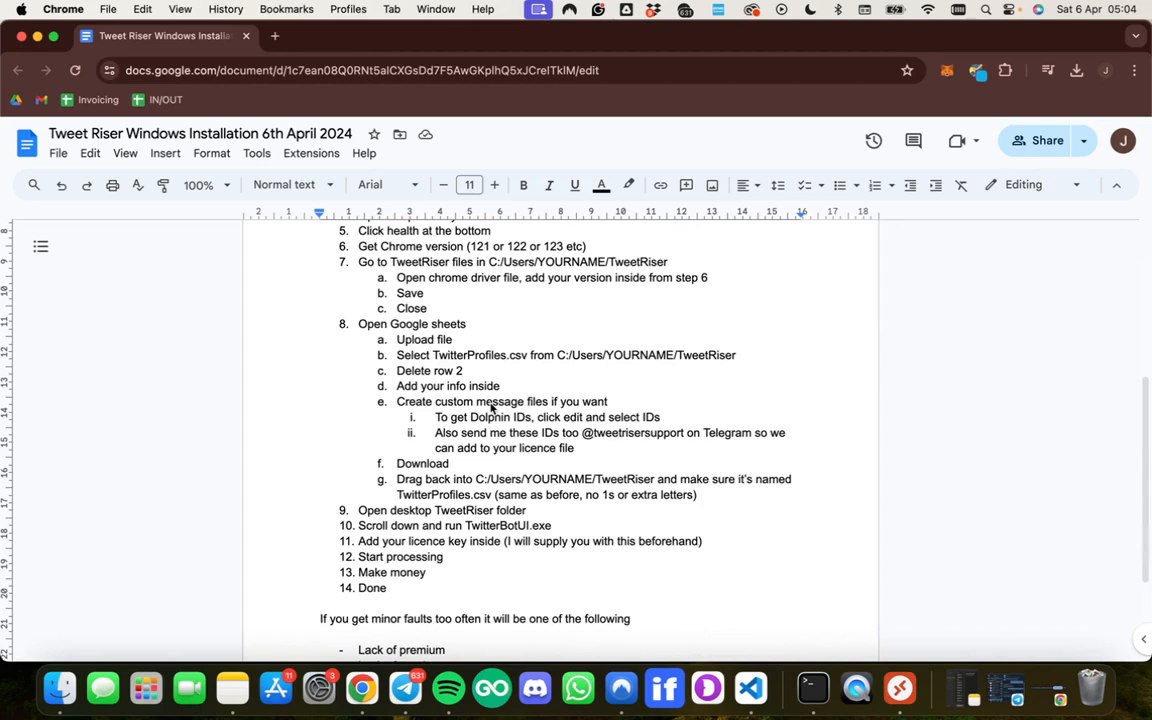
{"action": "scroll", "coordinate": [496, 418], "scroll_direction": "down", "scroll_amount": 1}
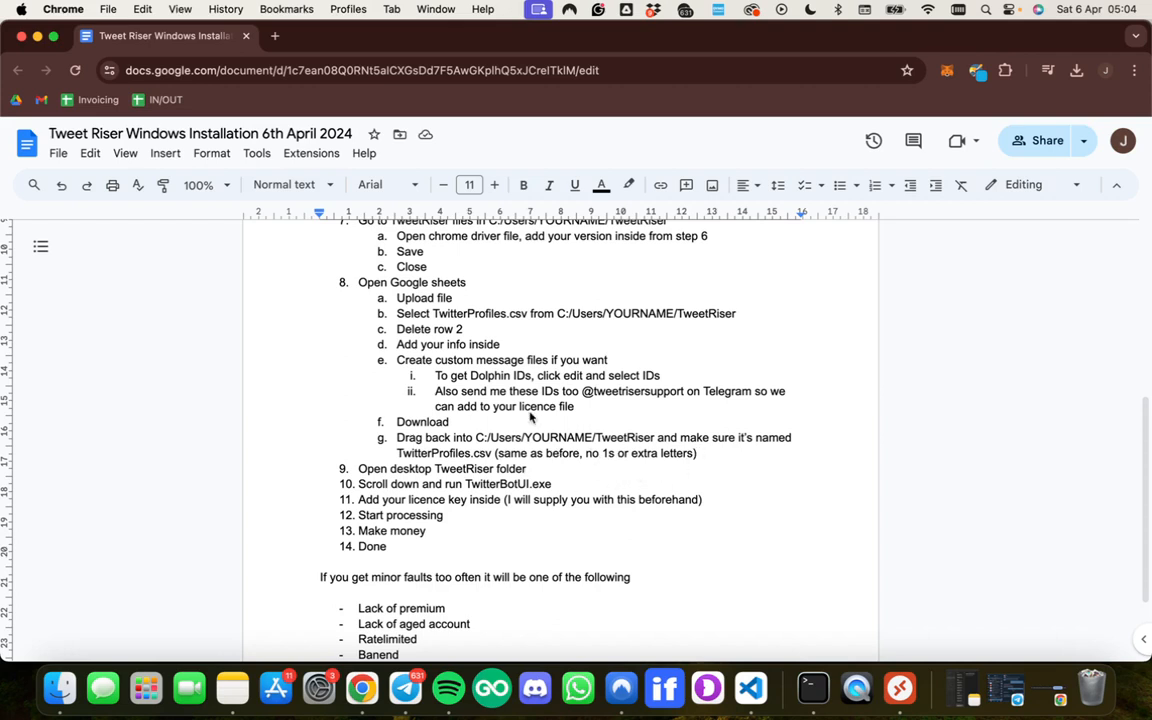
{"action": "scroll", "coordinate": [530, 417], "scroll_direction": "down", "scroll_amount": 1}
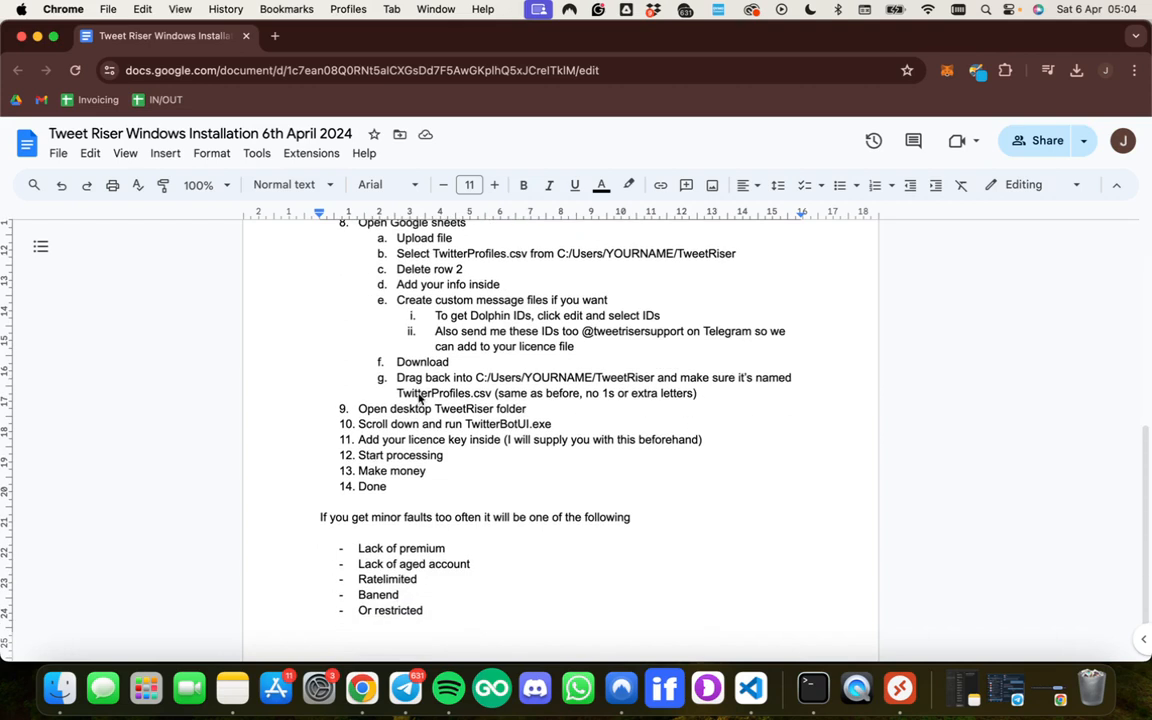
{"action": "key", "text": "ctrl+Right"}
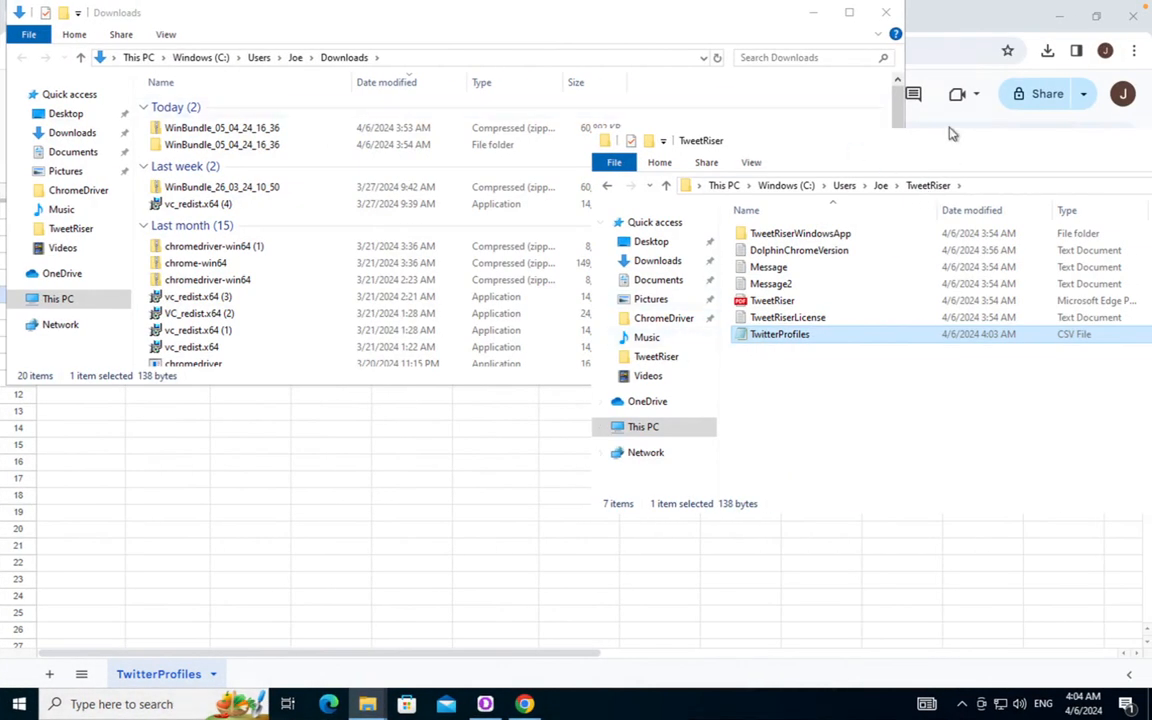
Move the TweetRiser folder window aside, then open TweetRiserWindowsApp and launch TwitterBotUI
{"action": "left_click_drag", "start_coordinate": [942, 140], "coordinate": [775, 150]}
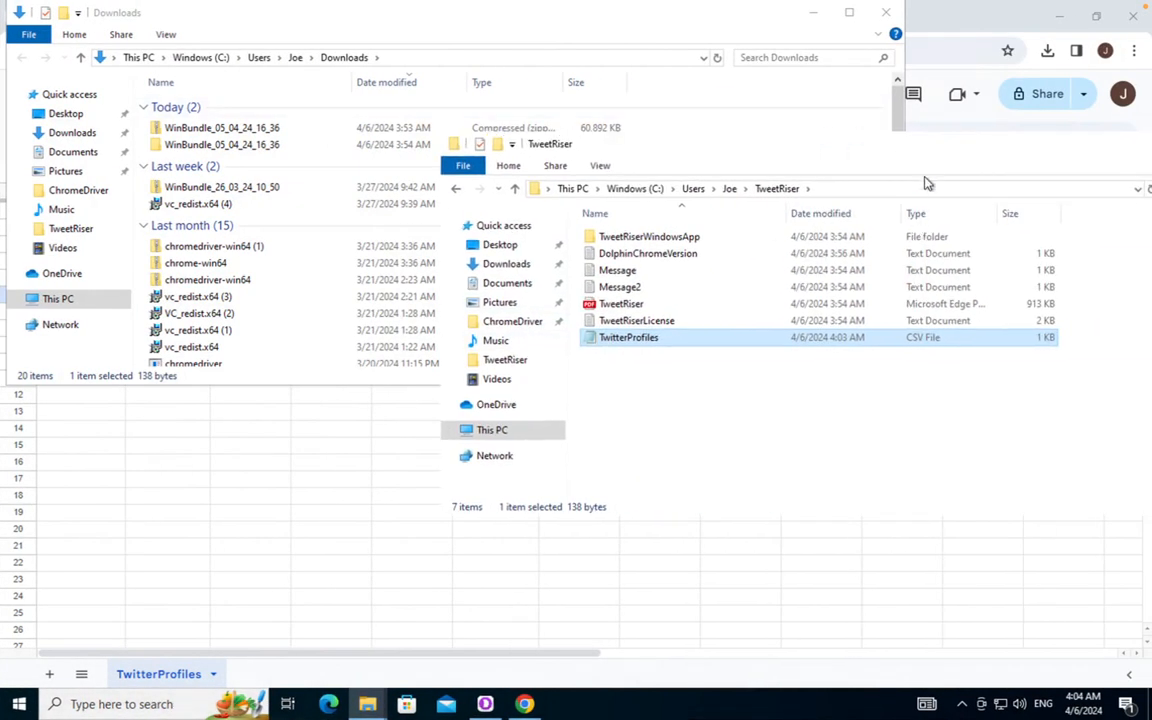
{"action": "left_click_drag", "start_coordinate": [895, 148], "coordinate": [635, 147]}
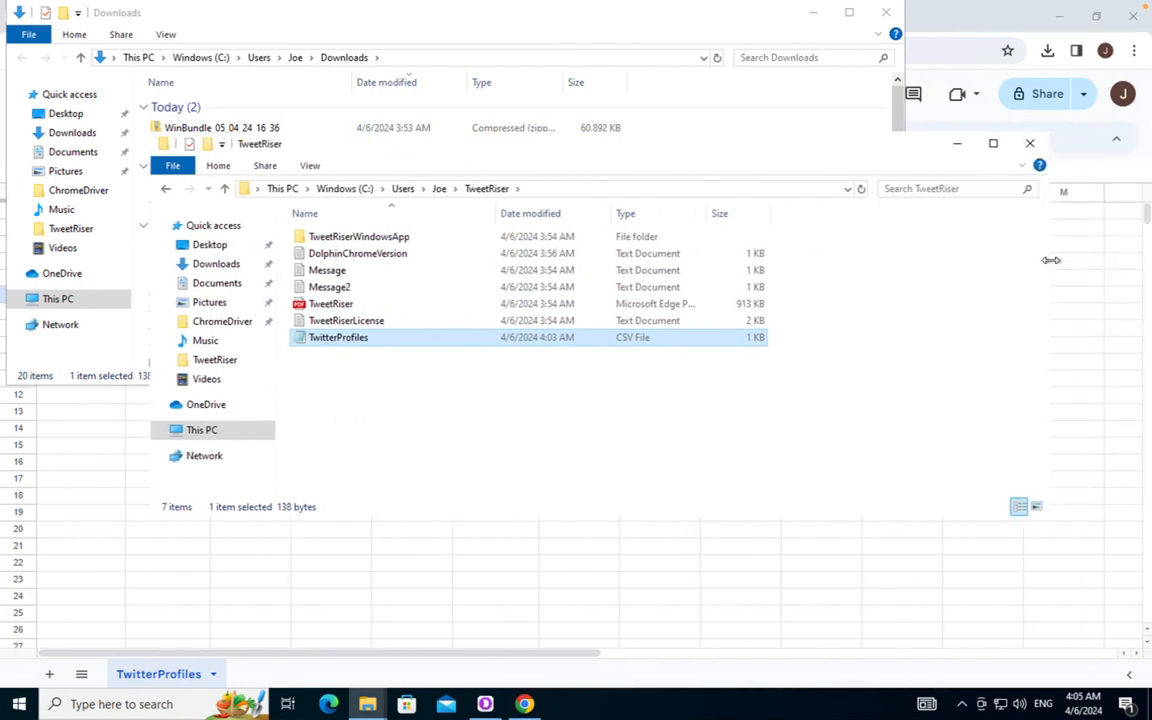
{"action": "left_click_drag", "start_coordinate": [999, 258], "coordinate": [835, 255]}
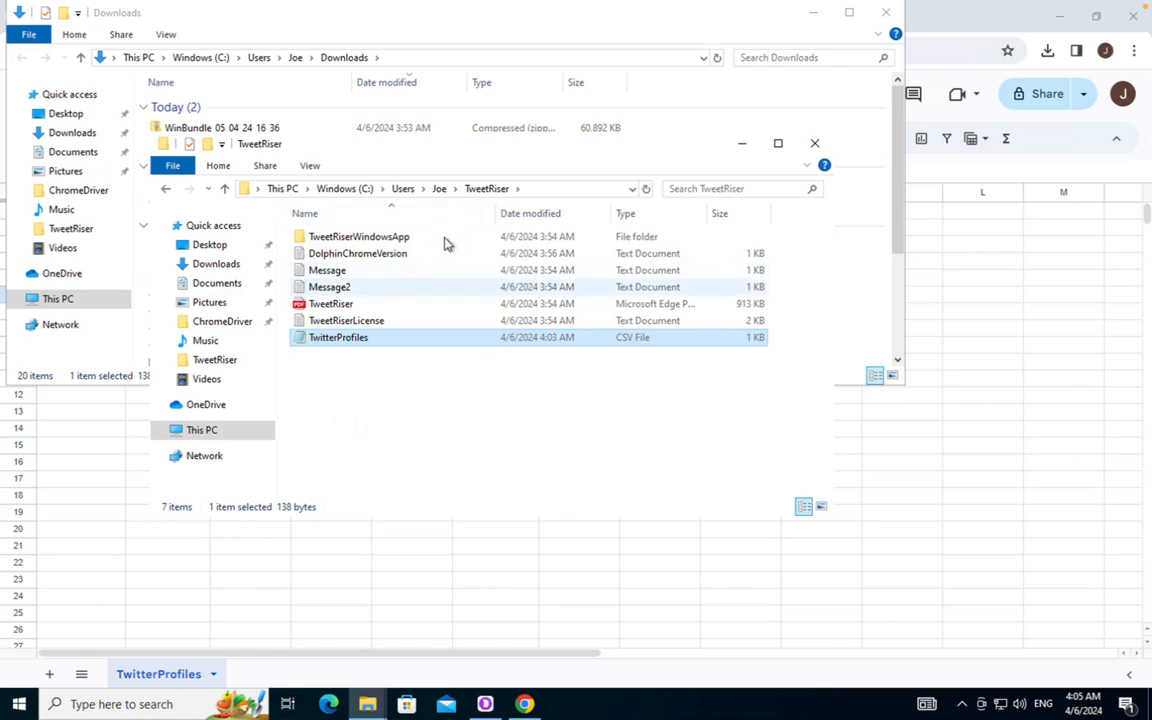
{"action": "double_click", "coordinate": [334, 240]}
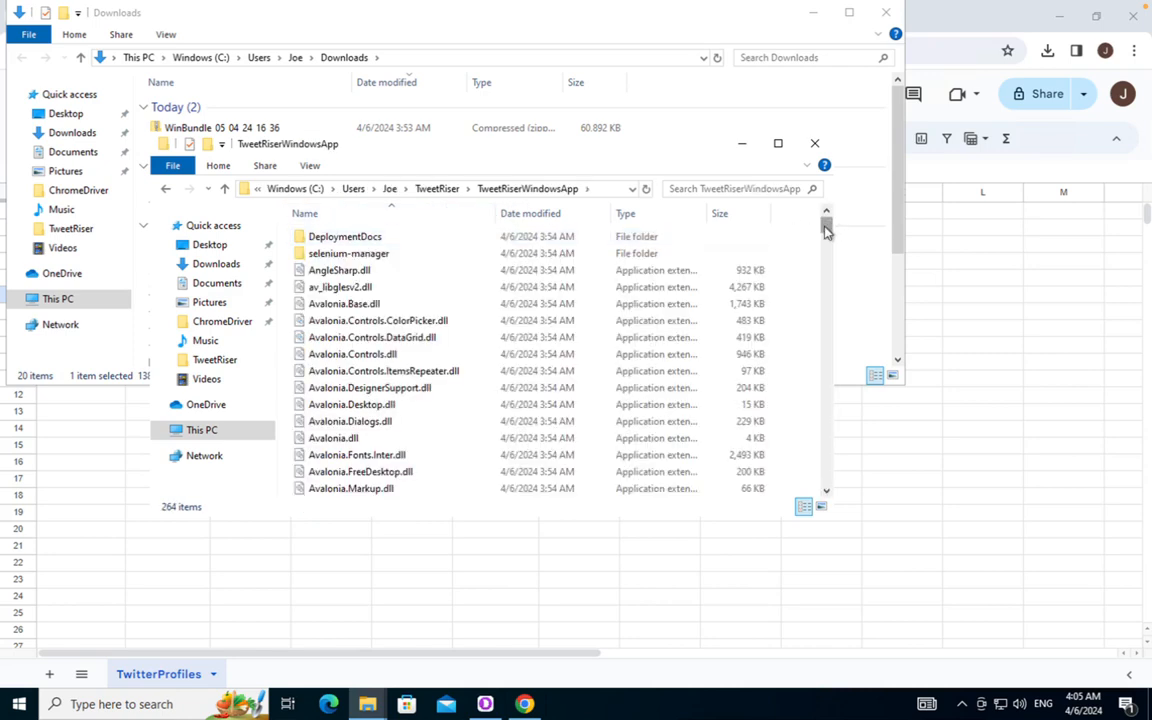
{"action": "left_click_drag", "start_coordinate": [825, 228], "coordinate": [826, 513]}
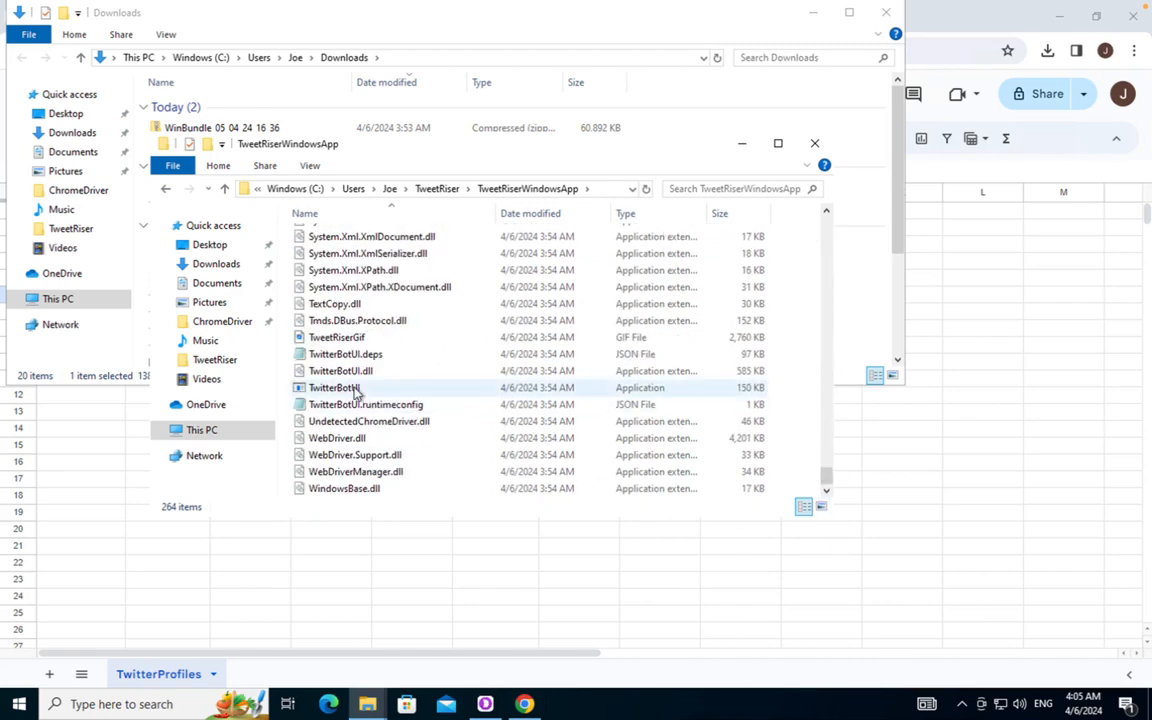
{"action": "double_click", "coordinate": [376, 394]}
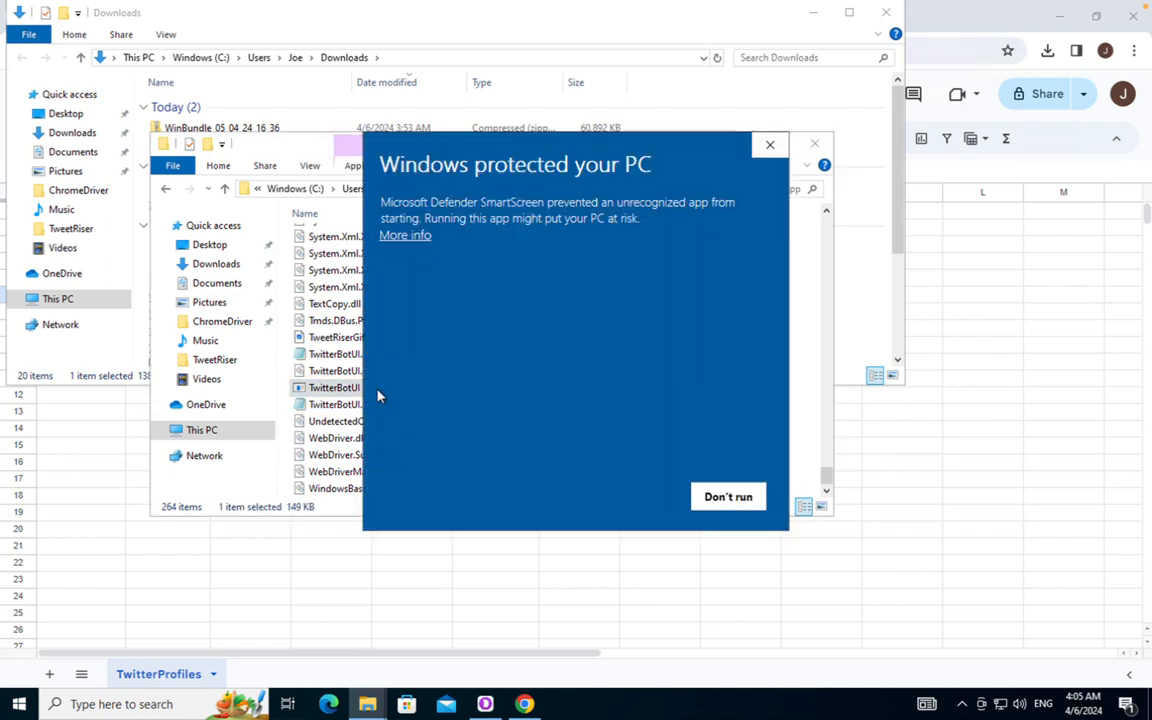
Run TwitterBotUI despite the SmartScreen warning and activate it by pasting and submitting the license key
{"action": "left_click", "coordinate": [402, 235]}
{"action": "left_click", "coordinate": [632, 505]}
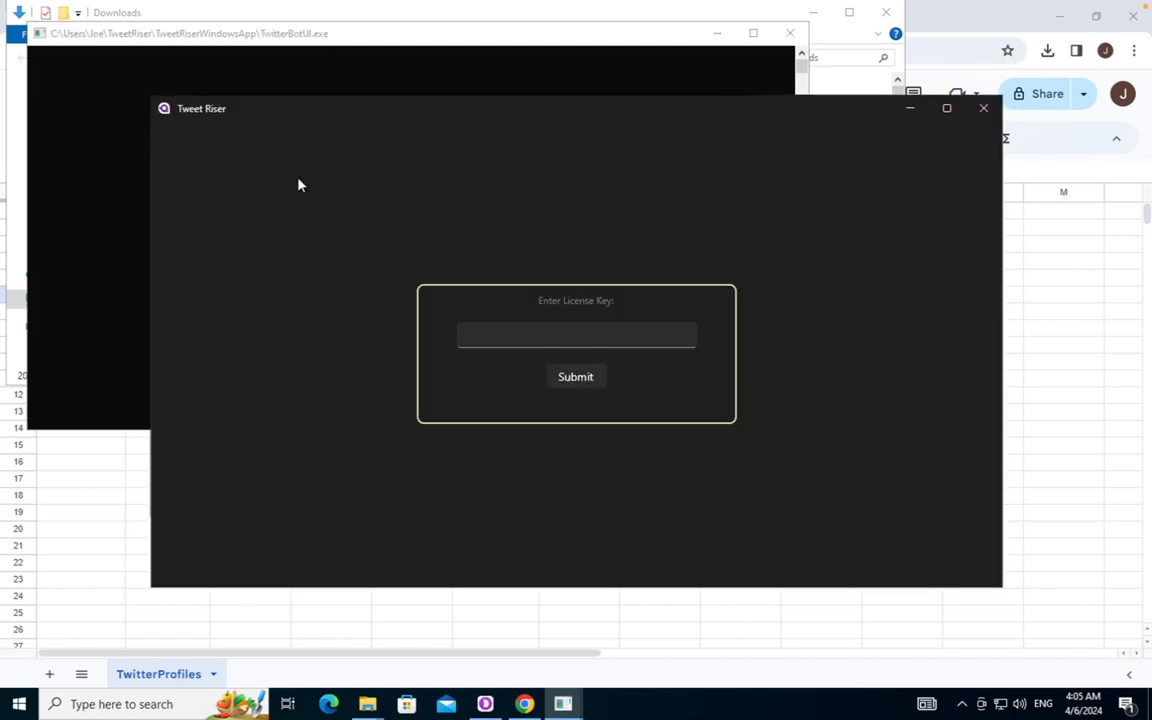
{"action": "left_click", "coordinate": [542, 335]}
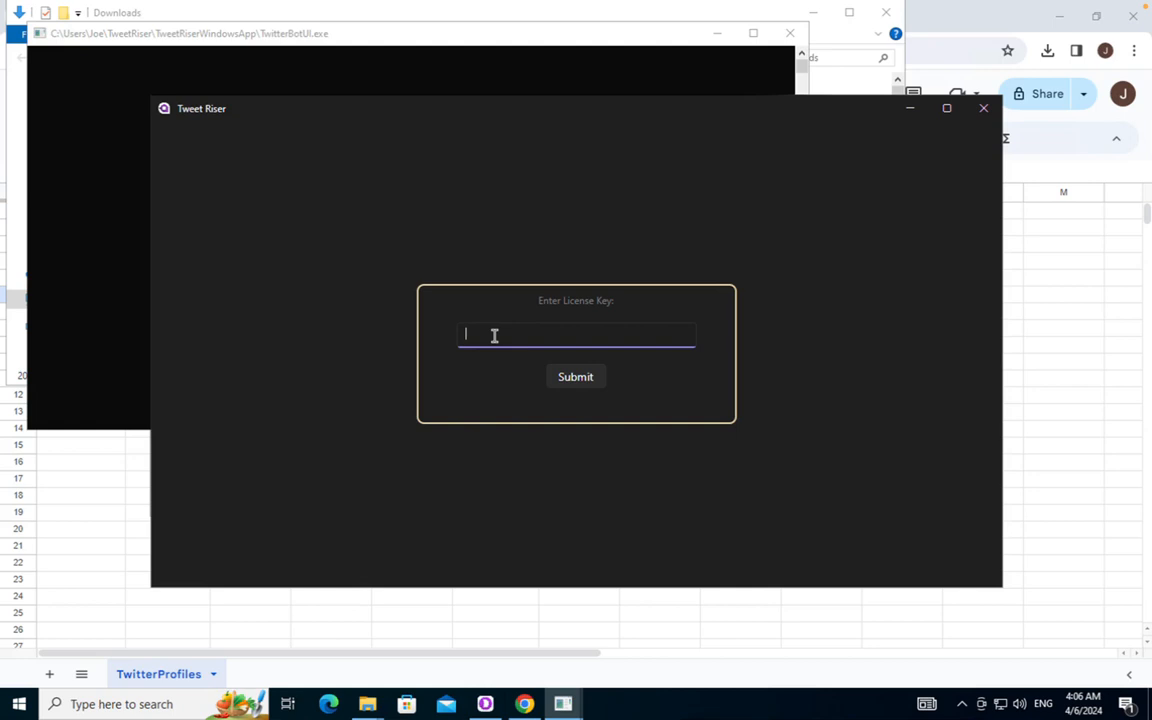
{"action": "key", "text": "ctrl+v"}
{"action": "left_click", "coordinate": [587, 383]}
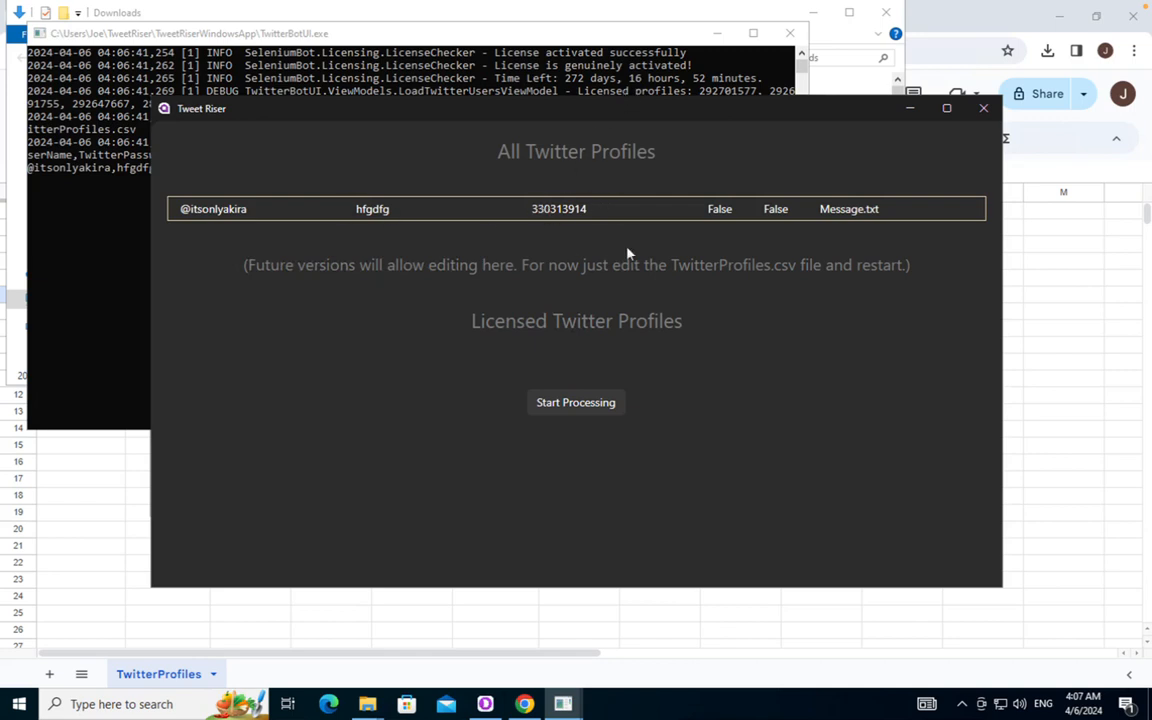
{"action": "left_click", "coordinate": [485, 704]}
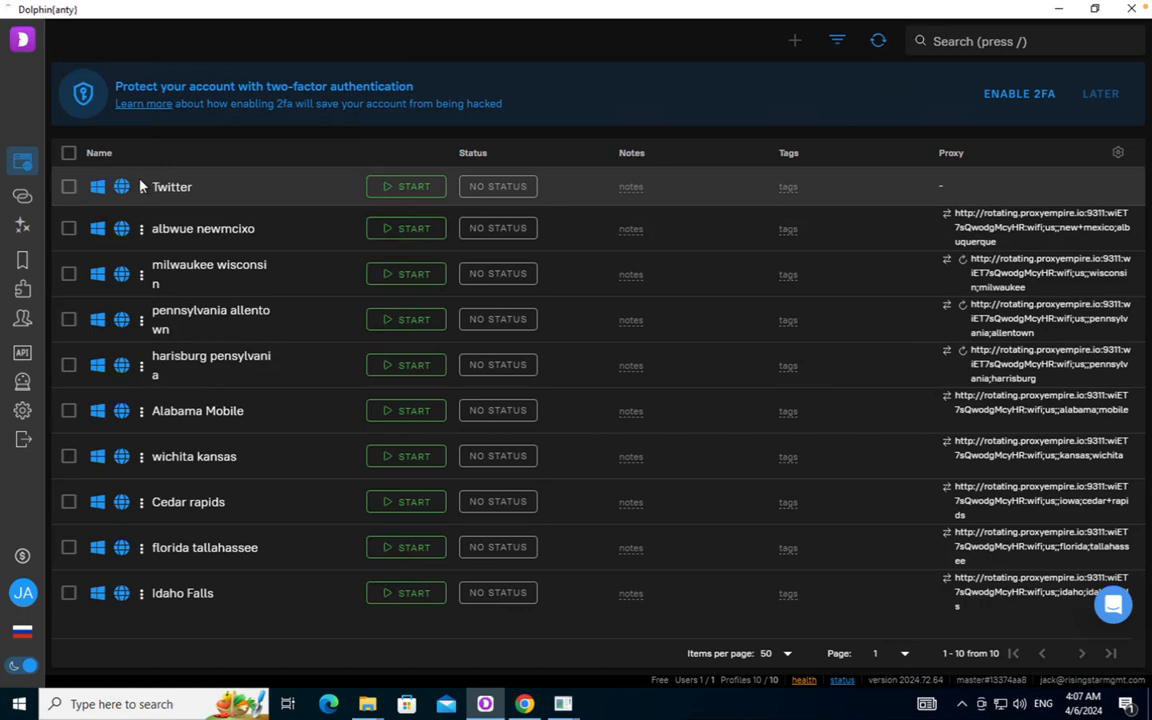
Open the Twitter profile's edit settings in Dolphin Anty and select its ID
{"action": "left_click", "coordinate": [141, 187]}
{"action": "left_click", "coordinate": [160, 216]}
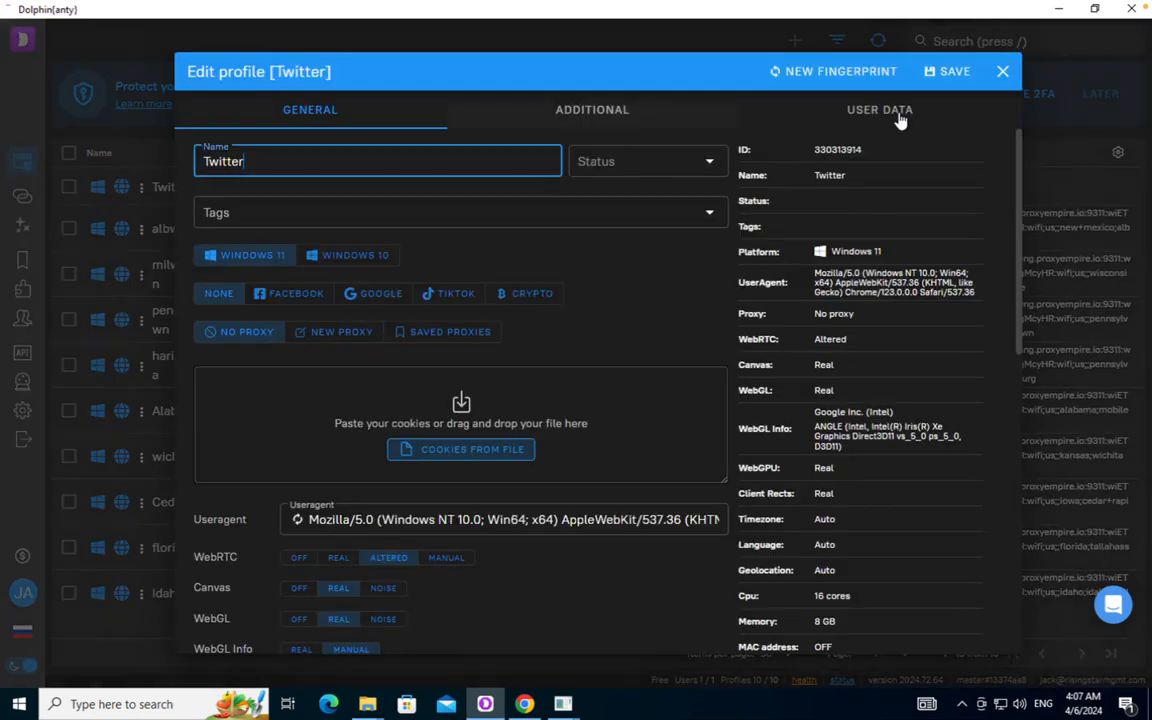
{"action": "double_click", "coordinate": [844, 150]}
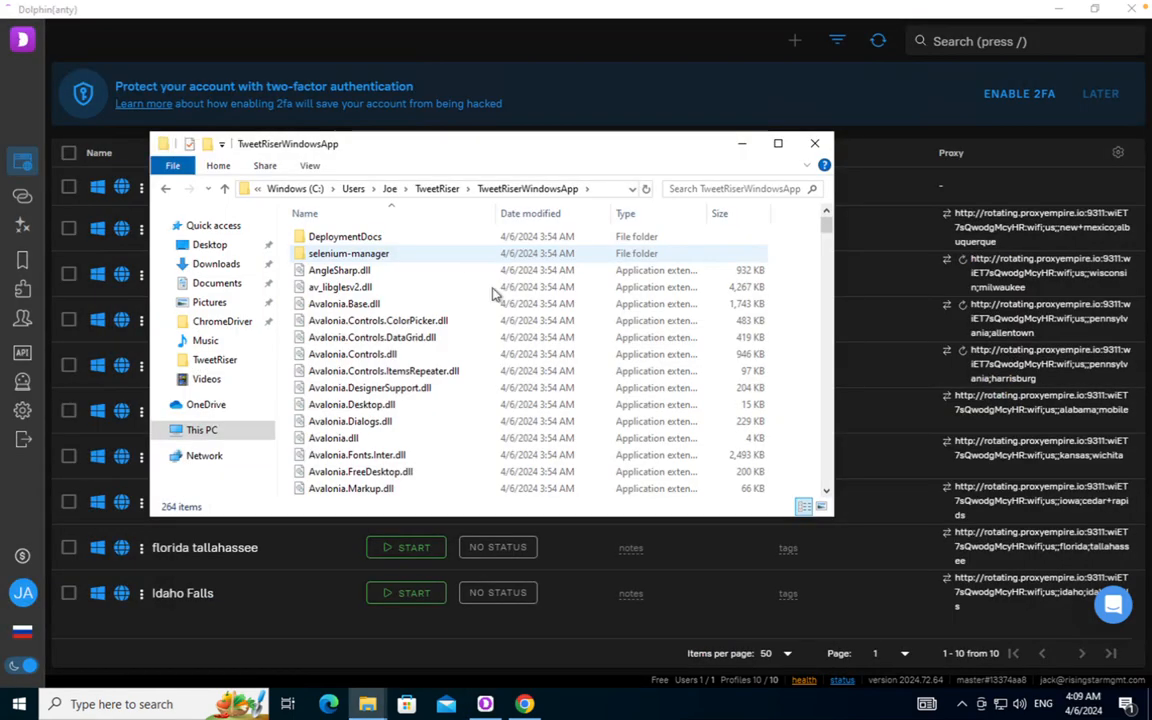
Relaunch TwitterBotUI and submit the pasted license key again
{"action": "left_click_drag", "start_coordinate": [826, 228], "coordinate": [827, 435]}
{"action": "scroll", "coordinate": [826, 493], "scroll_direction": "down", "scroll_amount": 5}
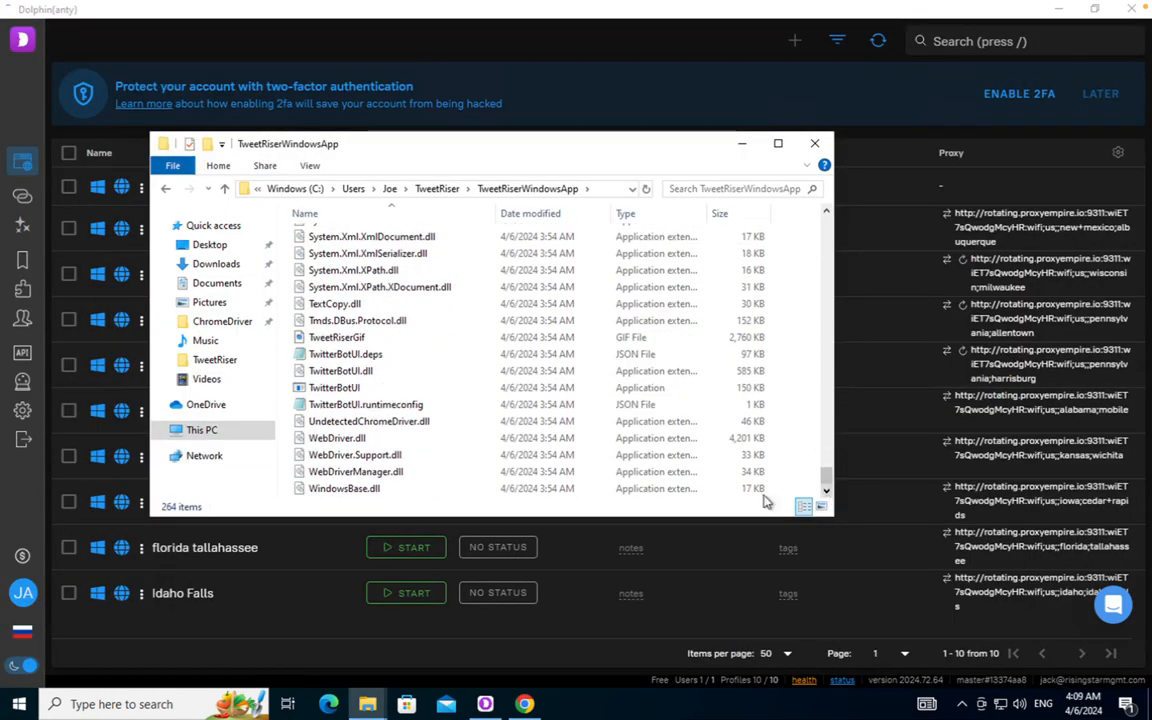
{"action": "double_click", "coordinate": [352, 398]}
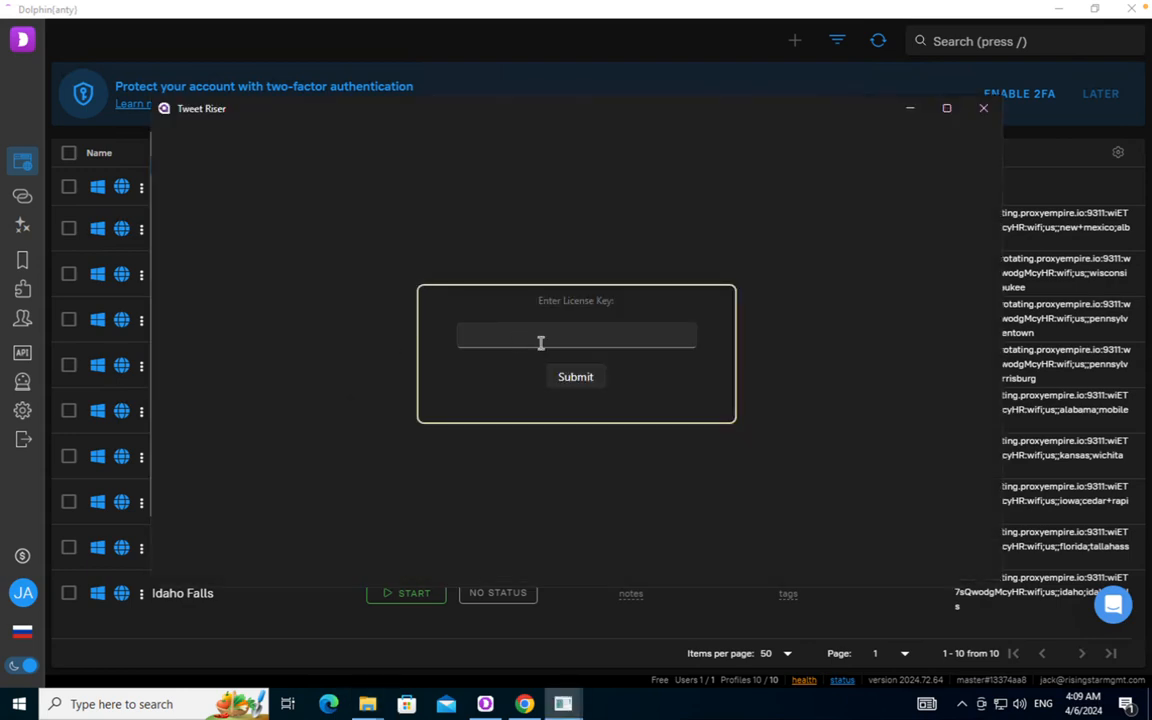
{"action": "left_click", "coordinate": [548, 334]}
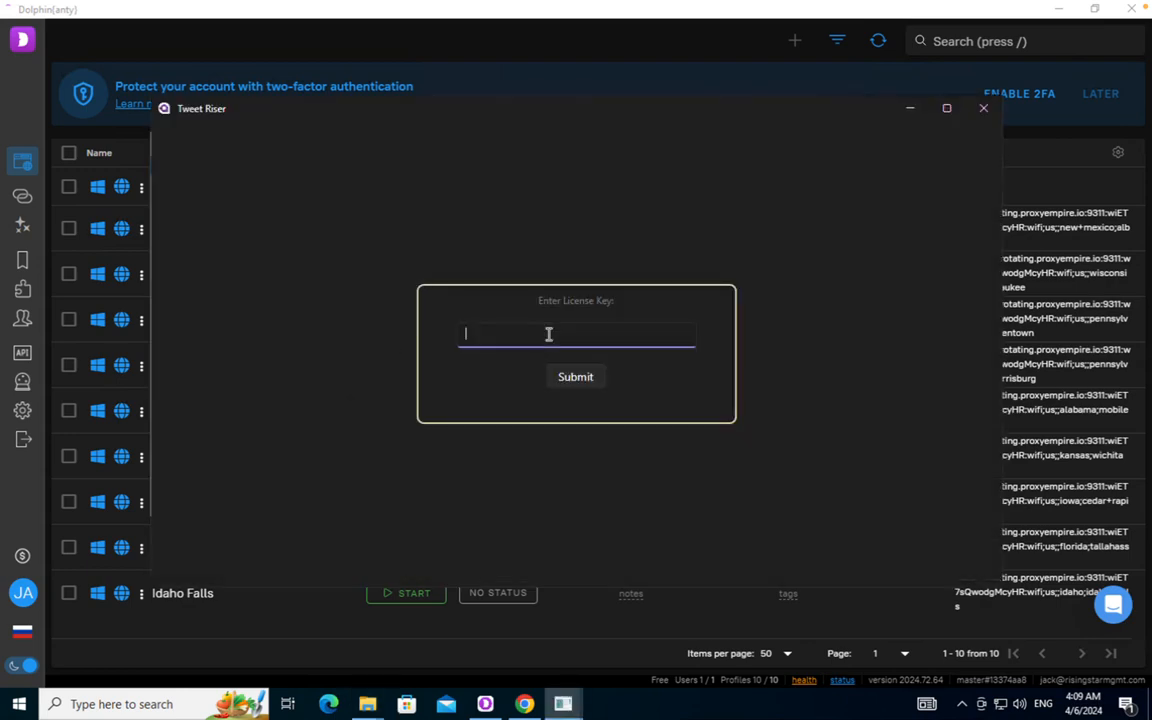
{"action": "key", "text": "ctrl+v"}
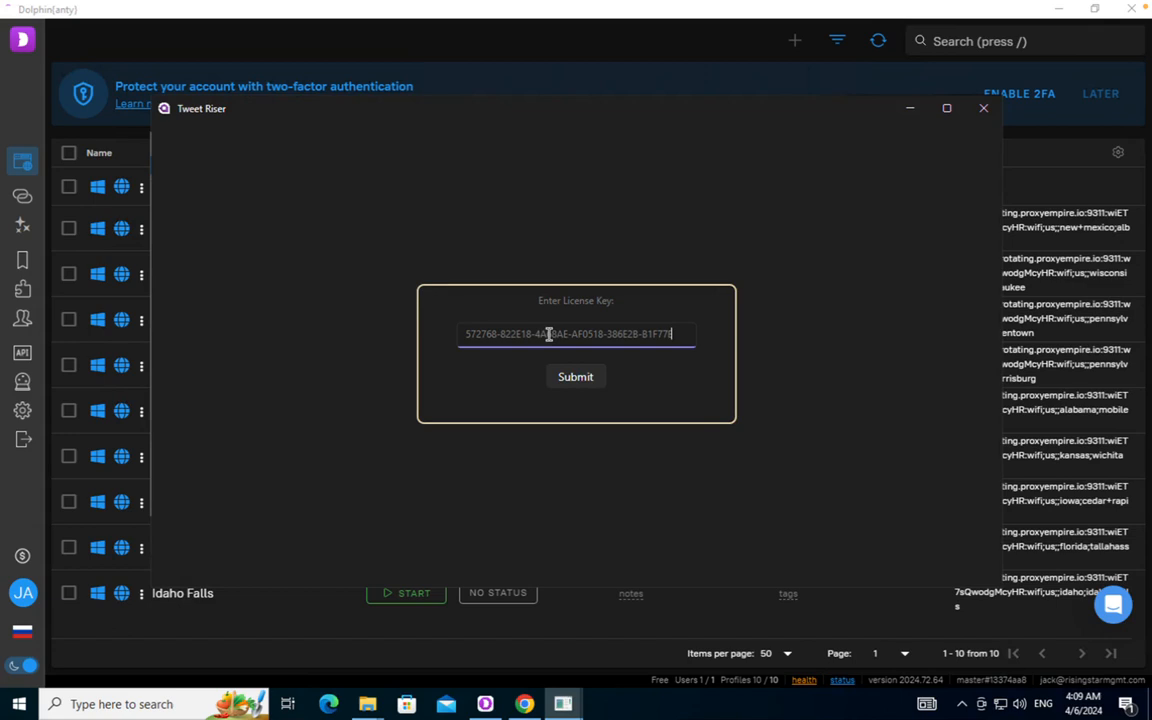
{"action": "left_click", "coordinate": [576, 378]}
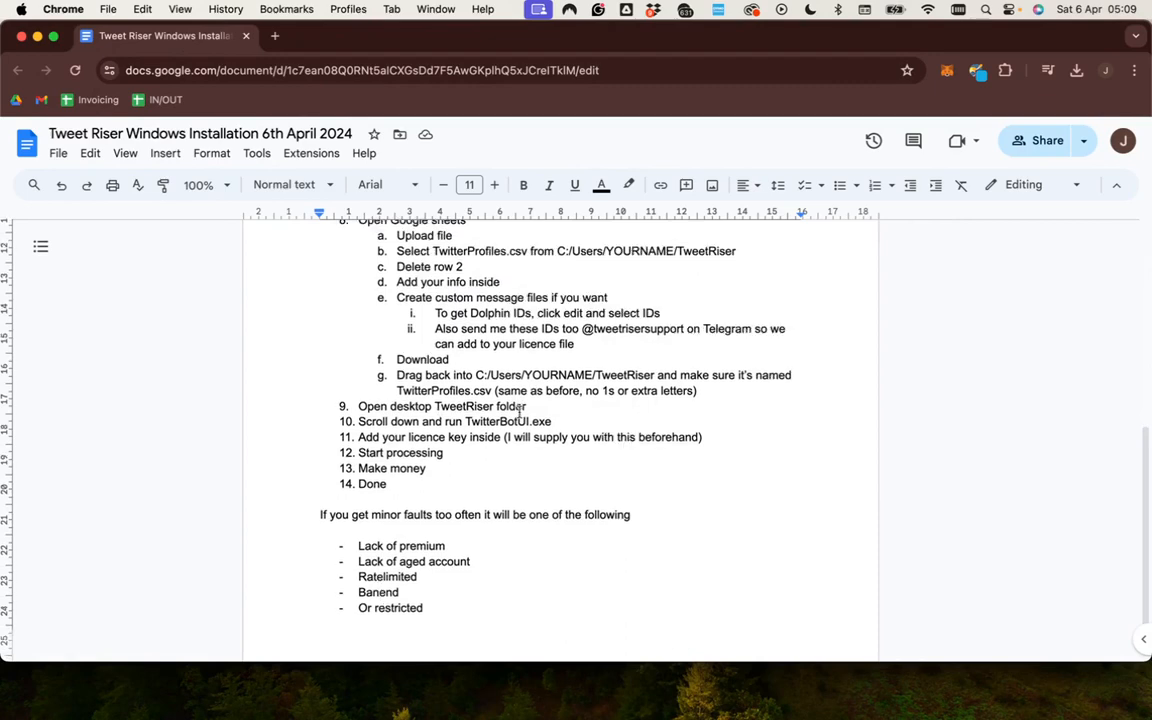
{"action": "scroll", "coordinate": [441, 413], "scroll_direction": "down", "scroll_amount": 1}
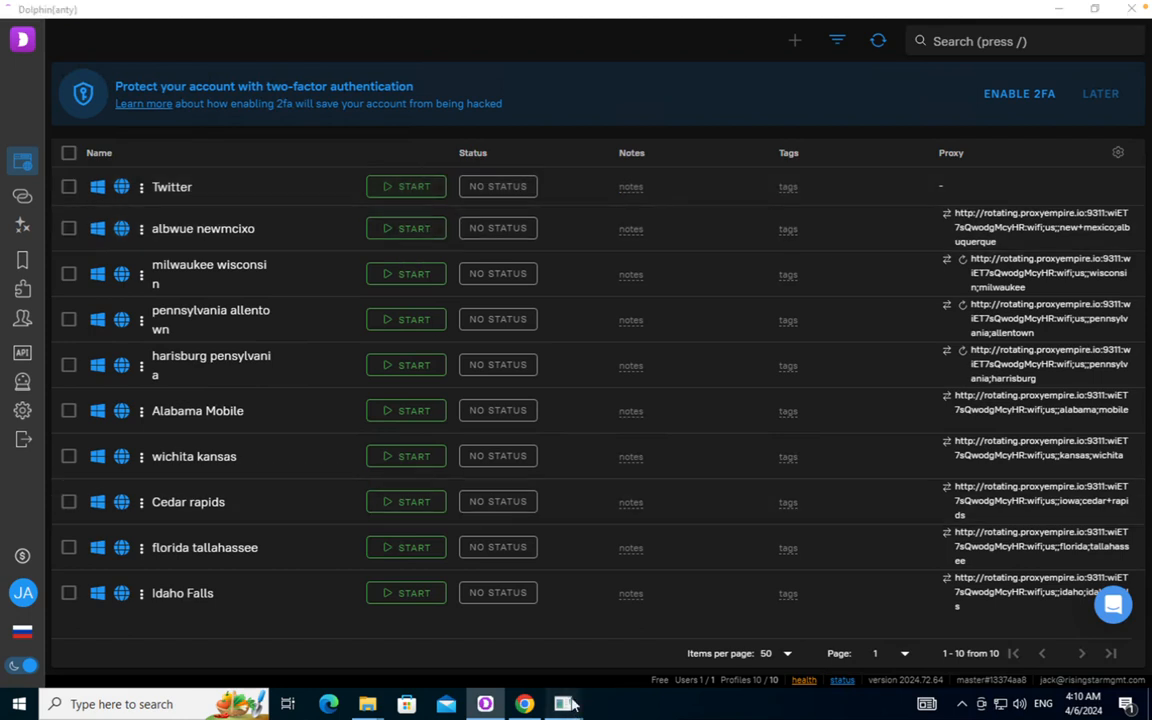
Bring Tweet Riser forward and start processing the licensed Twitter profile
{"action": "mouse_move", "coordinate": [565, 705]}
{"action": "left_click", "coordinate": [635, 610]}
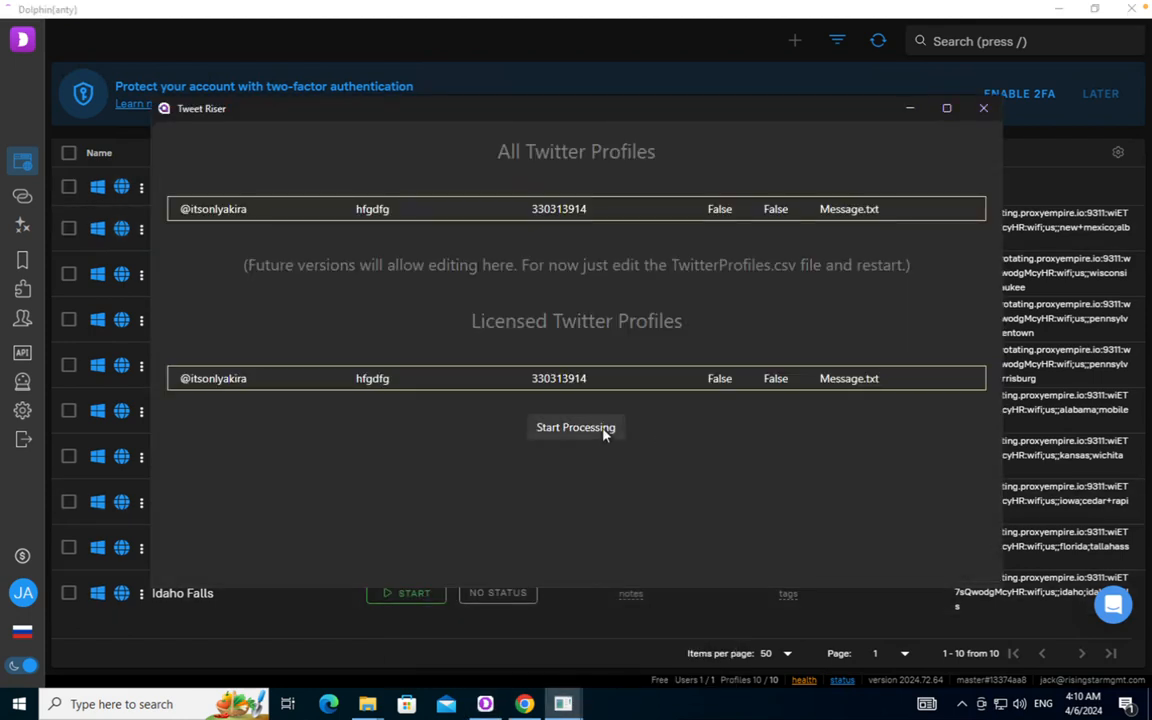
{"action": "left_click", "coordinate": [604, 433]}
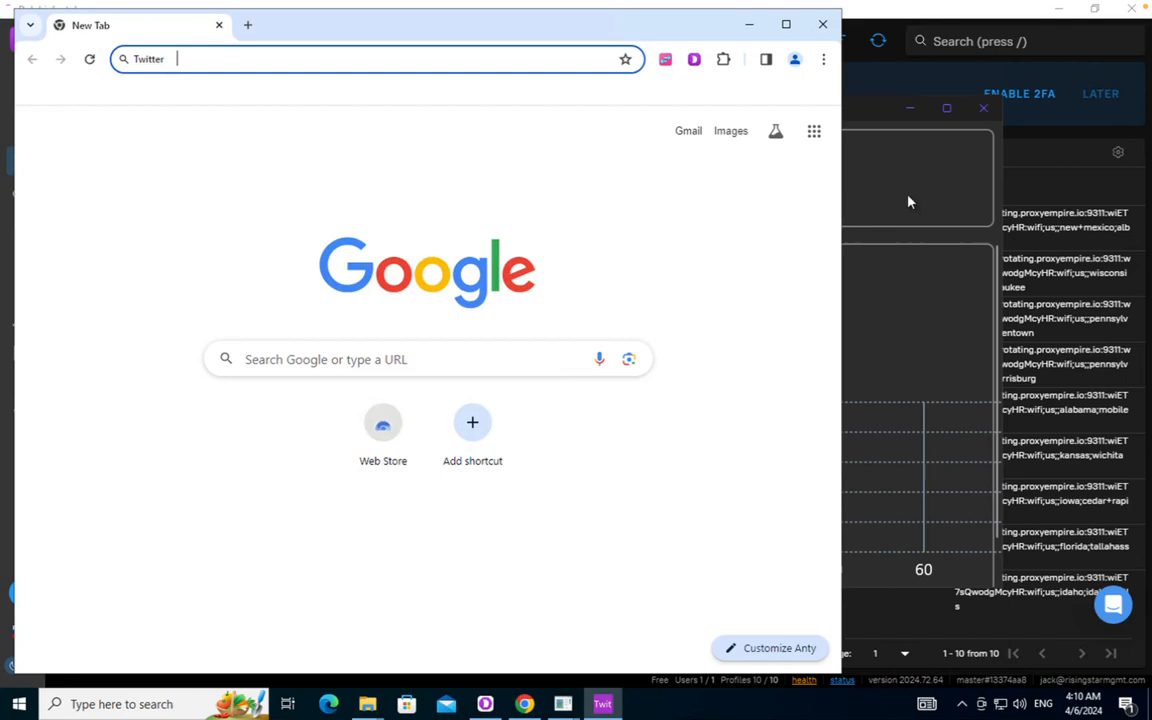
Allow Anty through the firewall on private networks, leaving the Results Summary running
{"action": "left_click", "coordinate": [908, 202]}
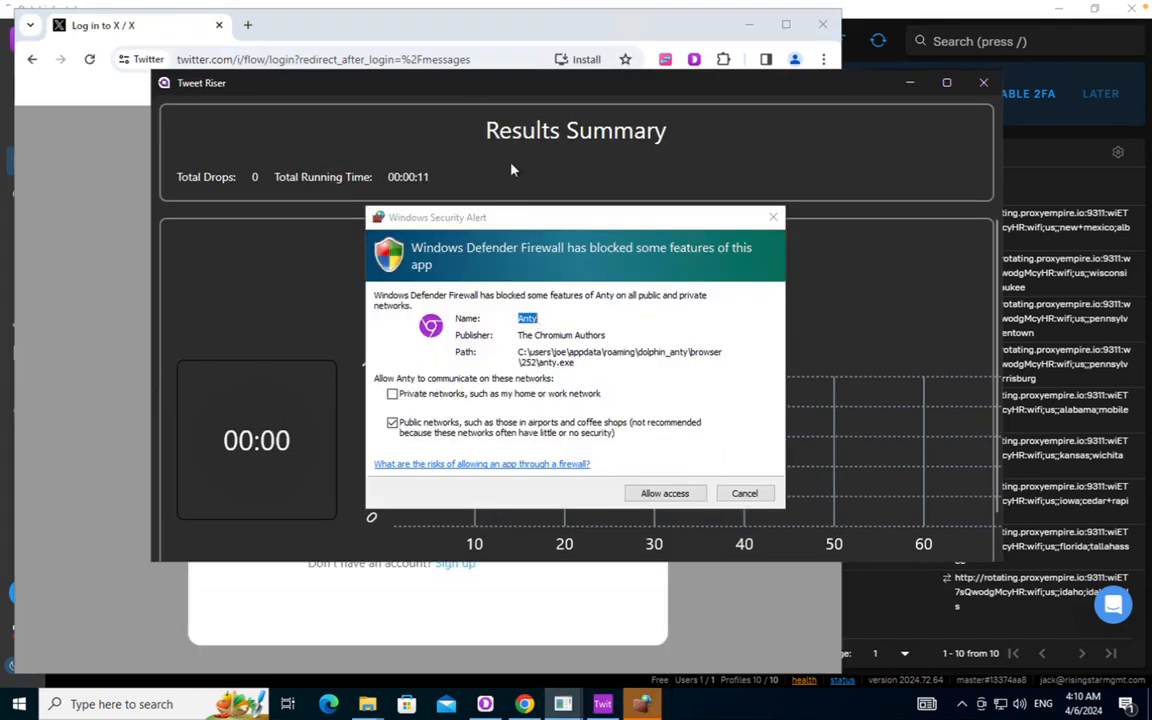
{"action": "left_click", "coordinate": [496, 219]}
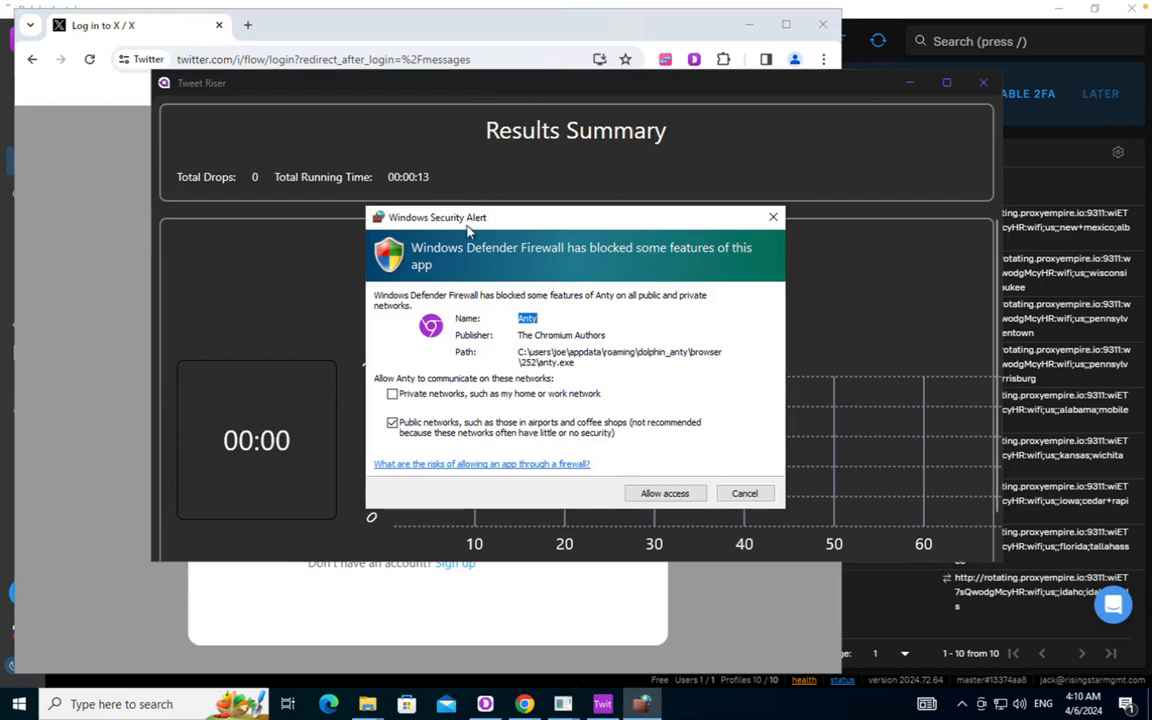
{"action": "left_click", "coordinate": [393, 395]}
{"action": "left_click", "coordinate": [652, 496]}
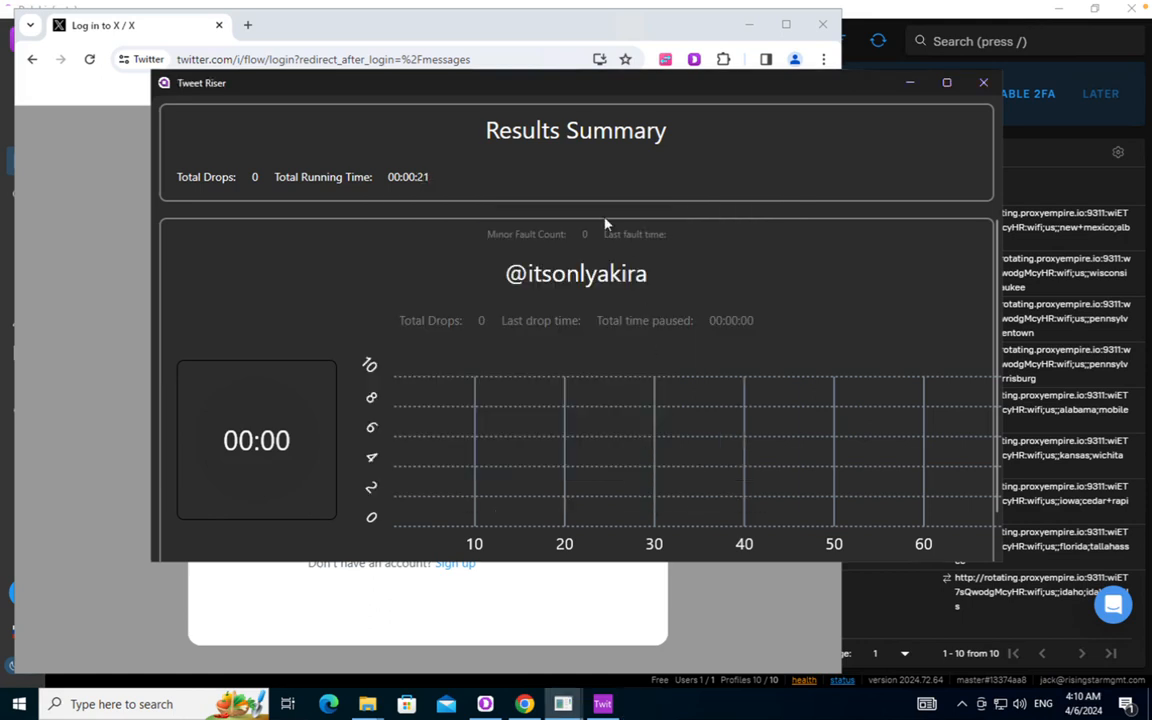
{"action": "scroll", "coordinate": [609, 247], "scroll_direction": "down", "scroll_amount": 1}
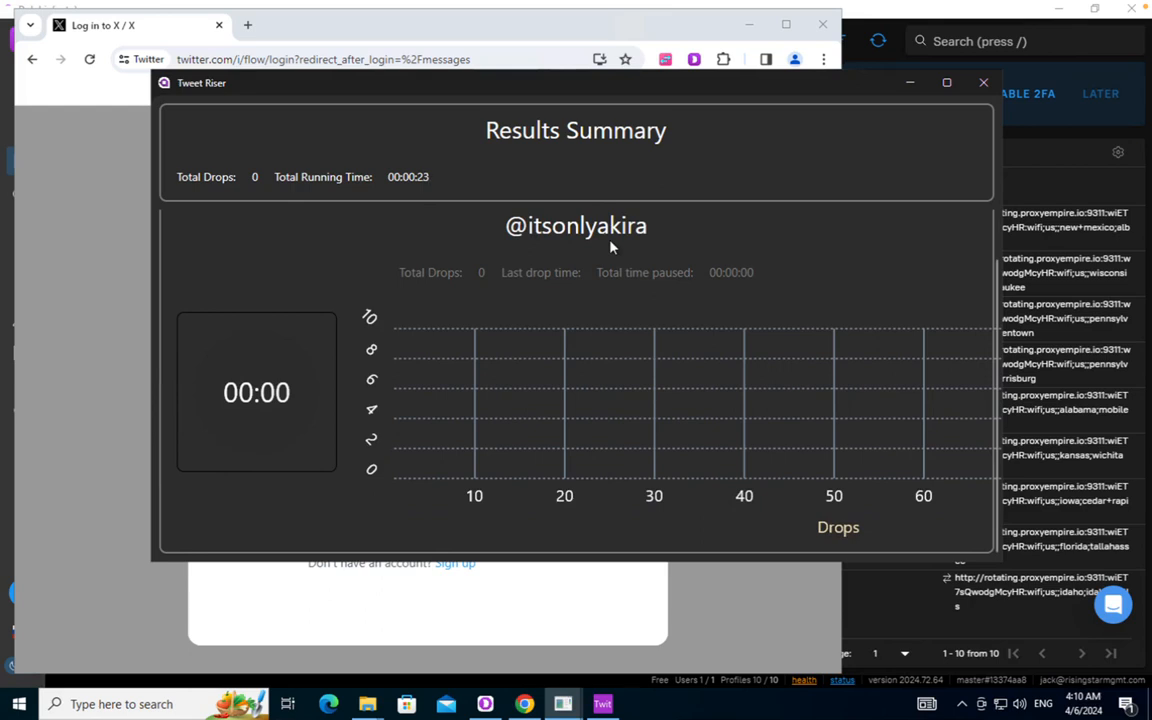
{"action": "scroll", "coordinate": [563, 357], "scroll_direction": "up", "scroll_amount": 1}
{"action": "scroll", "coordinate": [622, 451], "scroll_direction": "down", "scroll_amount": 1}
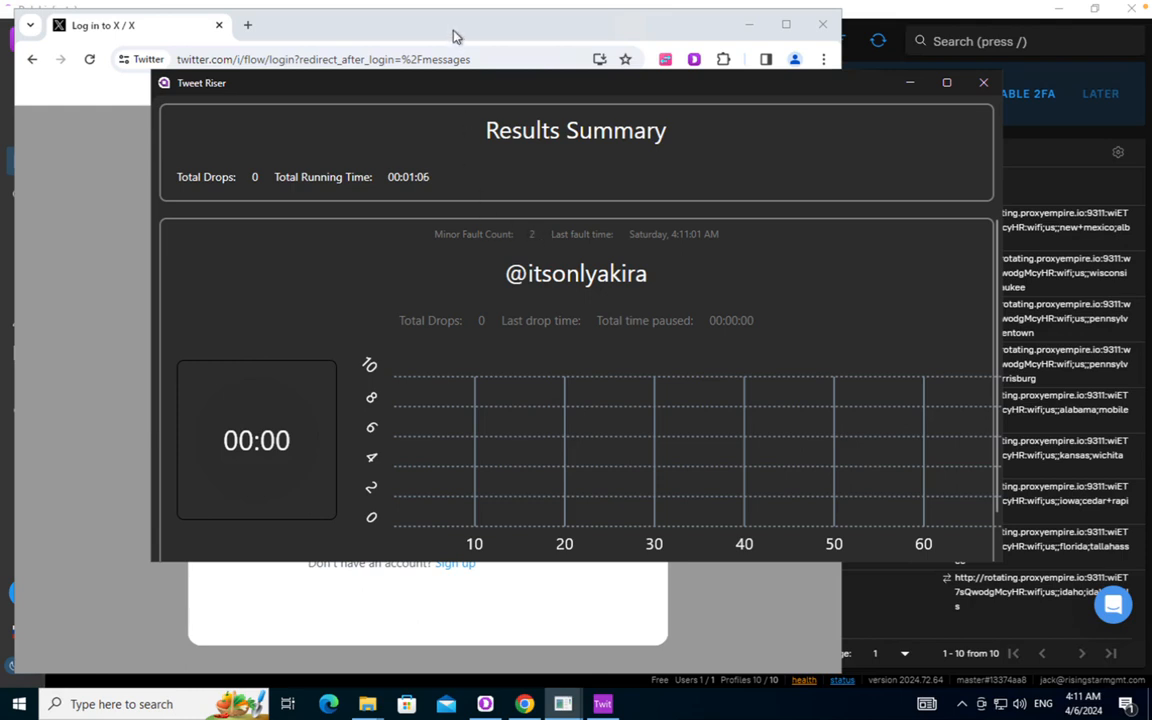
Bring the Sign in to X page forward and focus the phone, email or username field
{"action": "left_click", "coordinate": [408, 28]}
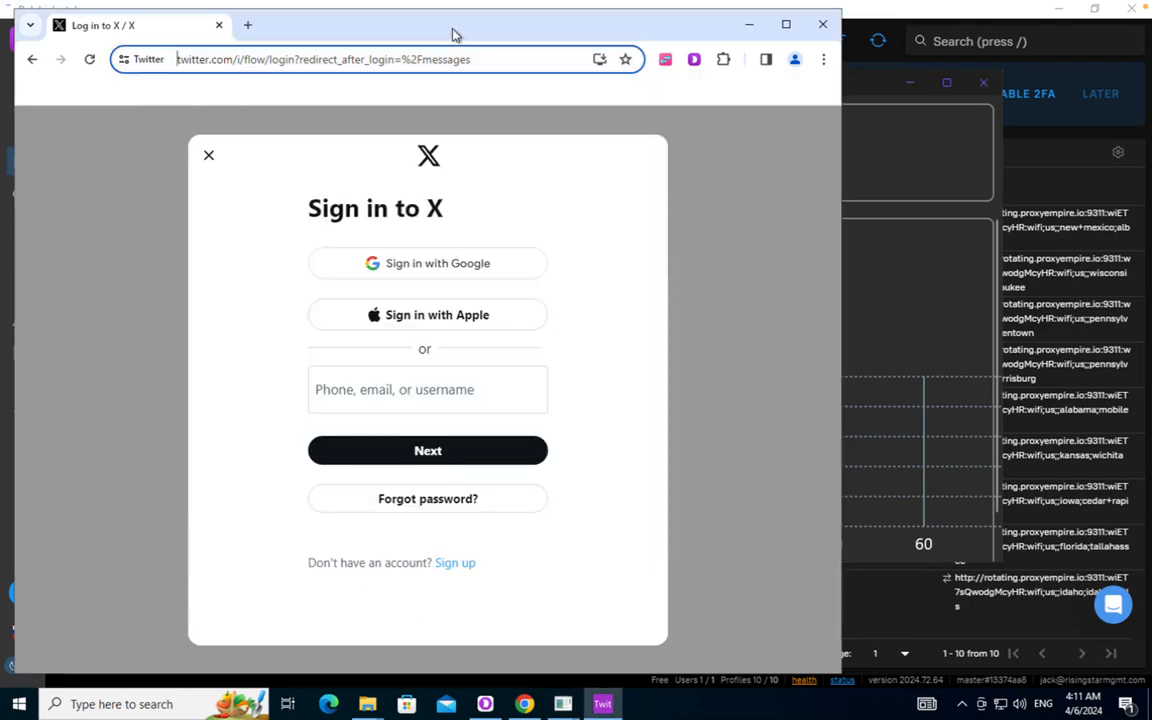
{"action": "left_click", "coordinate": [400, 391]}
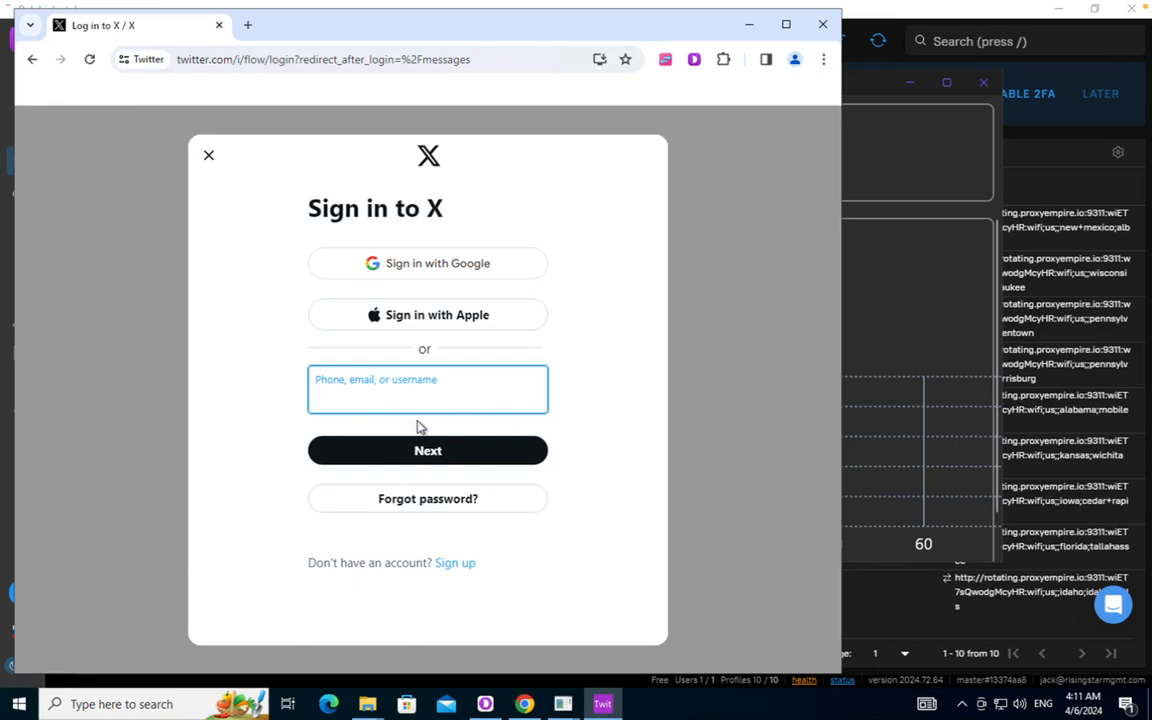
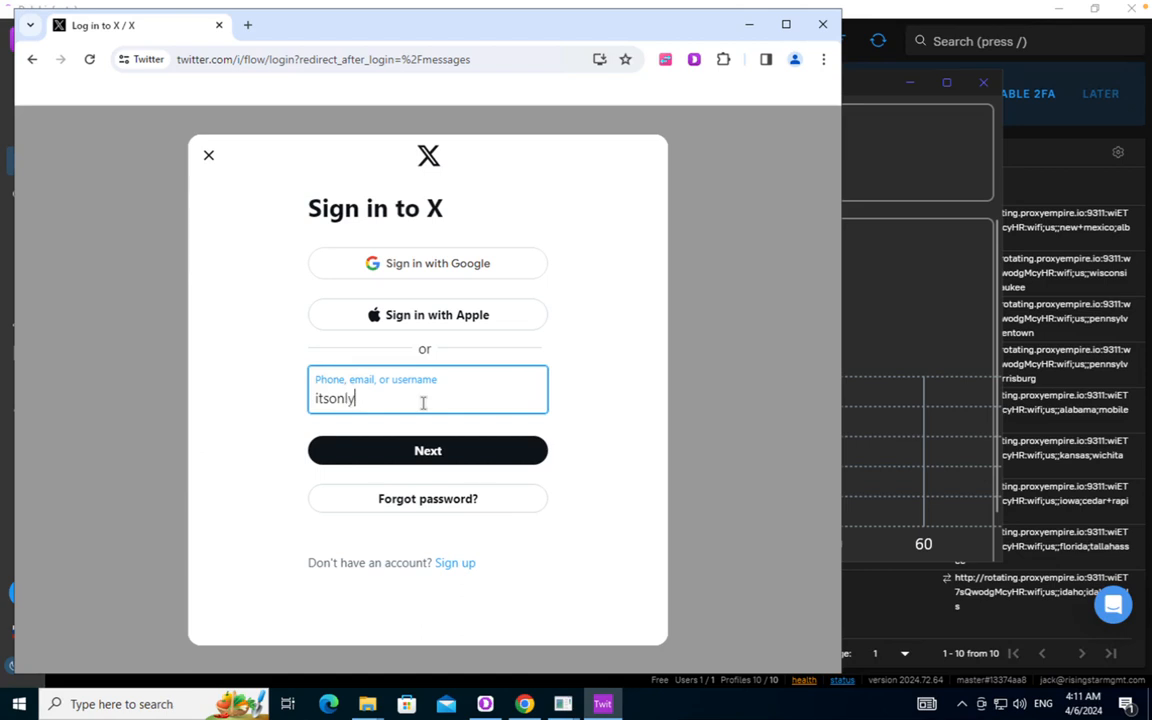
Submit the entered account username on the X sign-in page to reach the password screen
{"action": "left_click", "coordinate": [428, 448]}
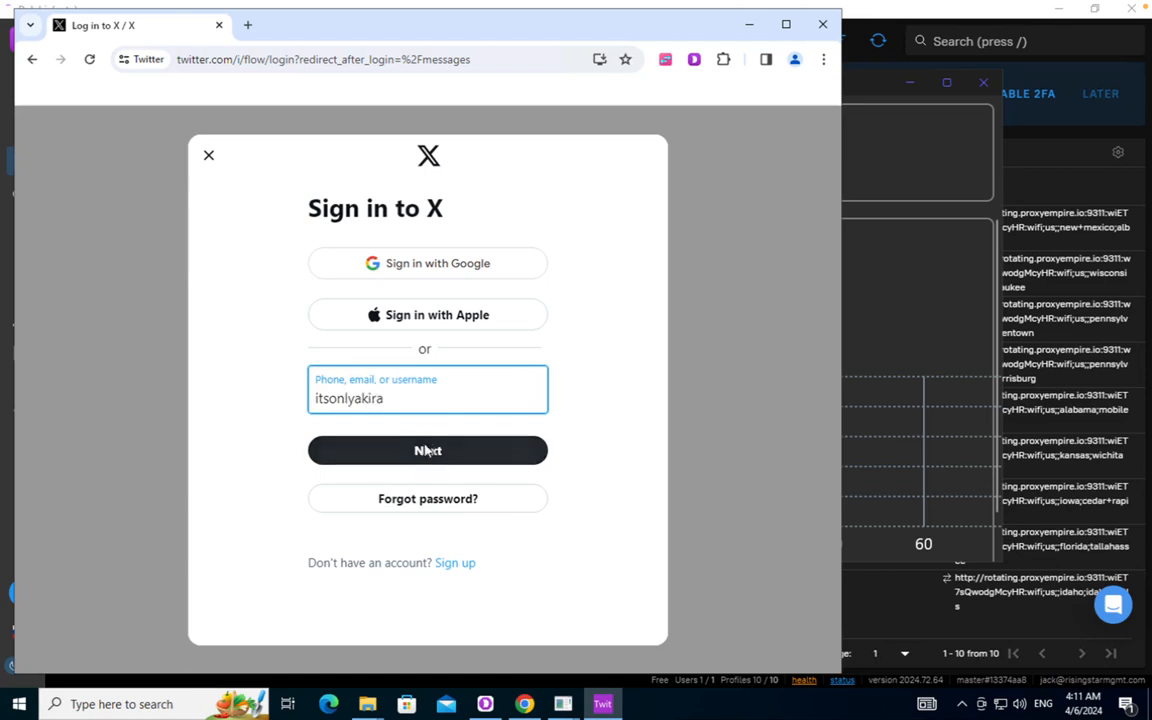
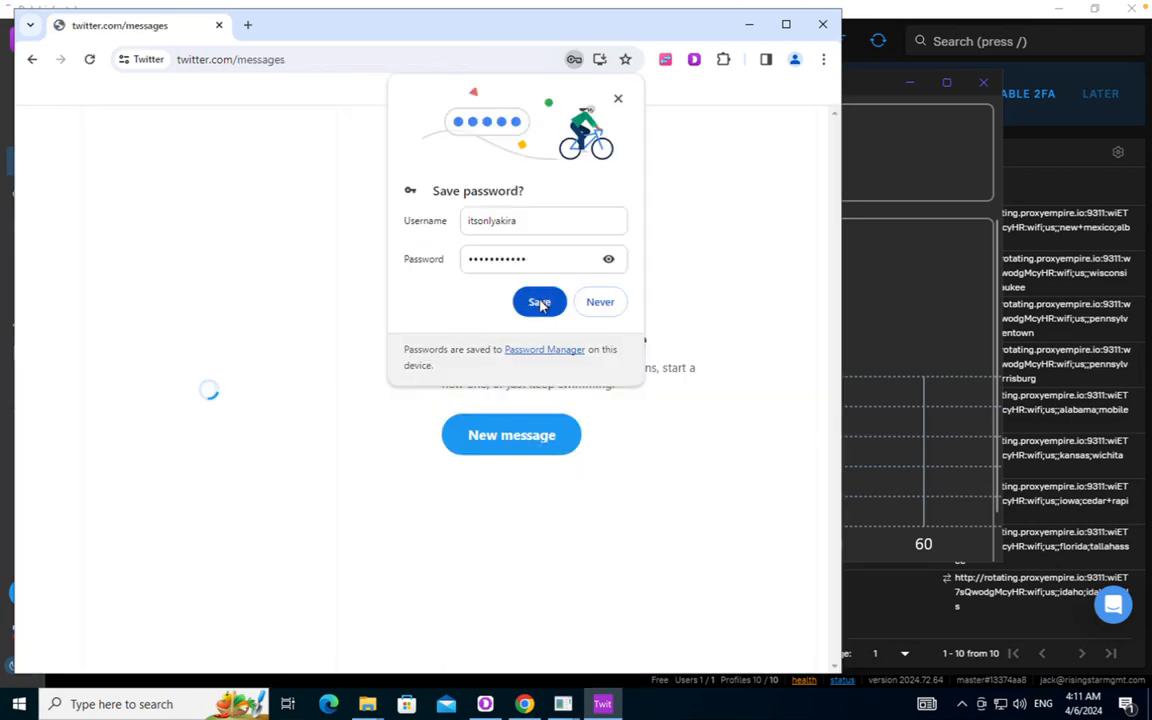
Save the X account's password in Chrome's Save password bubble
{"action": "left_click", "coordinate": [539, 301]}
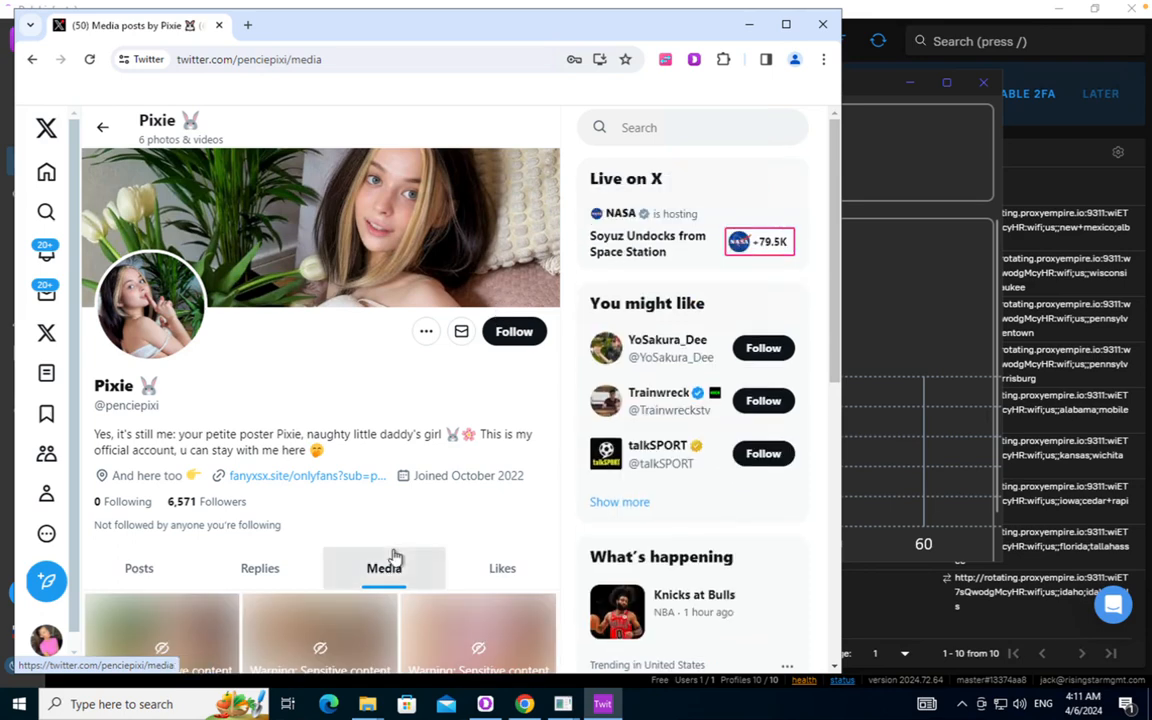
Return to the group DM and send the promo GIF with the pinned-post promo text
{"action": "scroll", "coordinate": [395, 557], "scroll_direction": "down", "scroll_amount": 5}
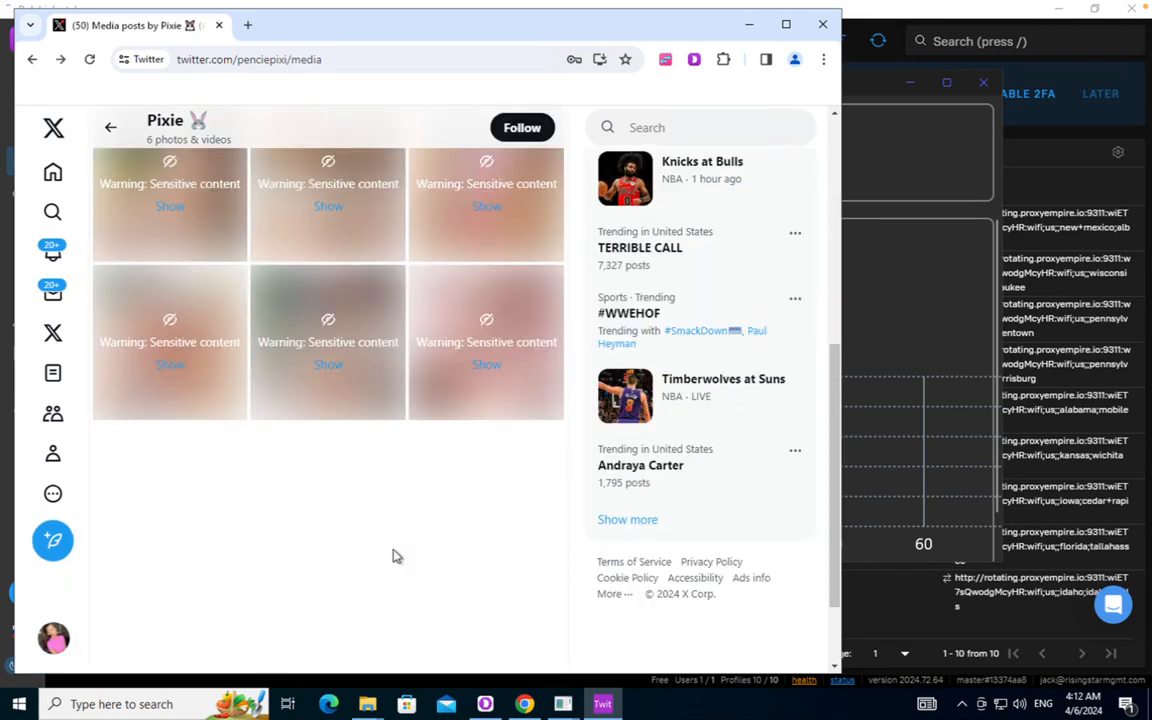
{"action": "key", "text": "alt+Left"}
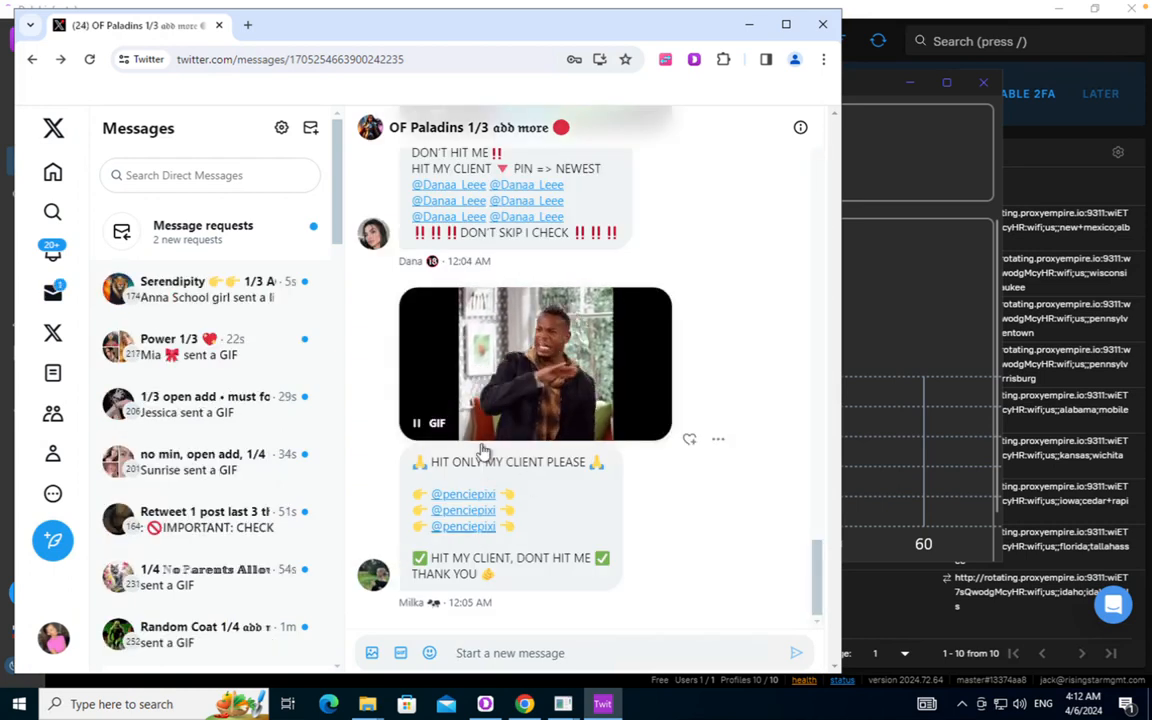
{"action": "key", "text": "ctrl+v"}
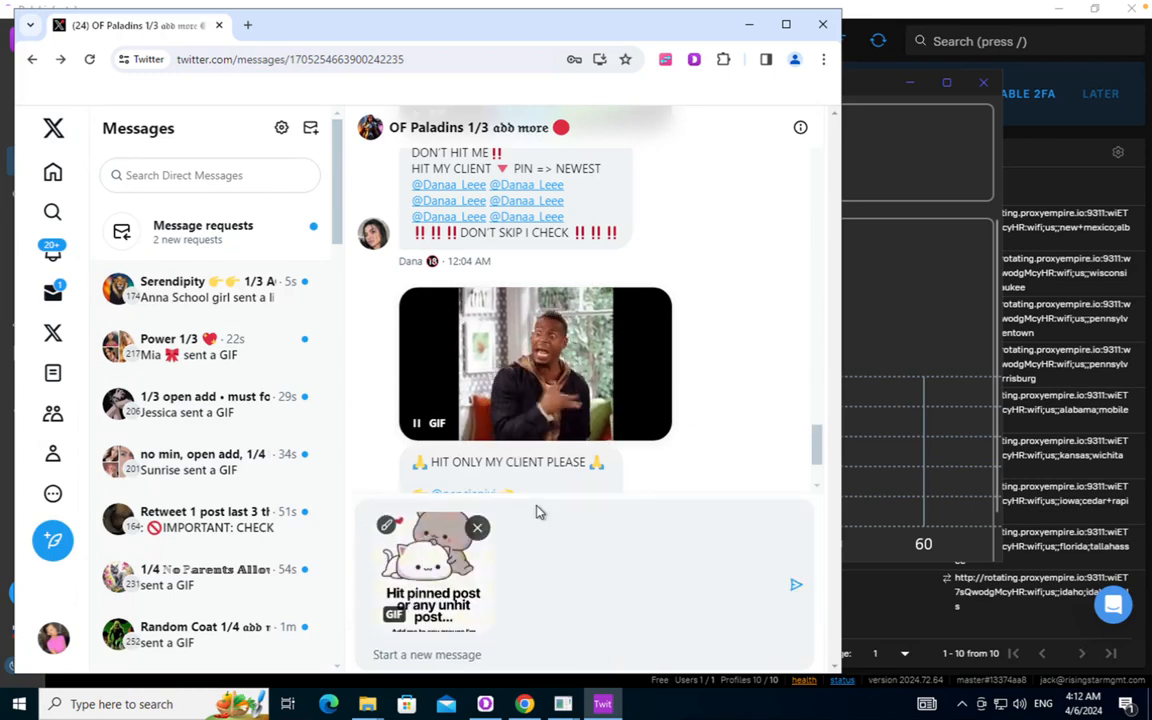
{"action": "type", "text": "😍 Hit my pinned post > 😍 Media > 😍 Unhit > 😍 Add me to your groups, I am very active. 💋😍💋😍"}
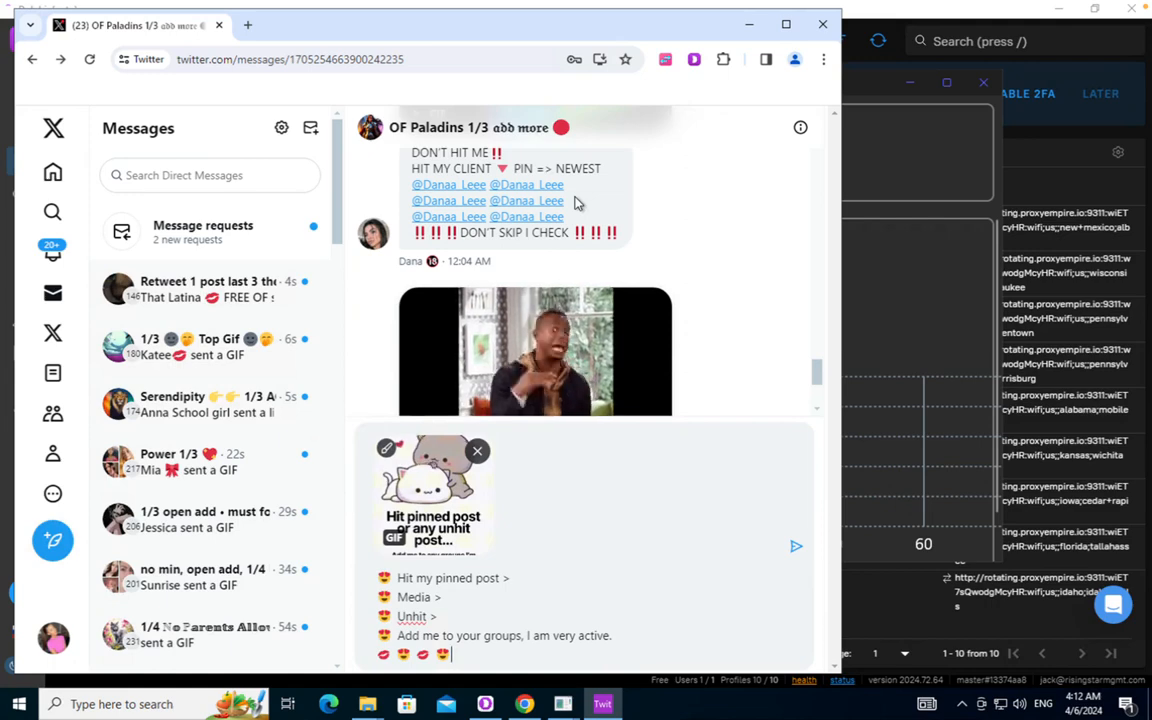
{"action": "key", "text": "Return"}
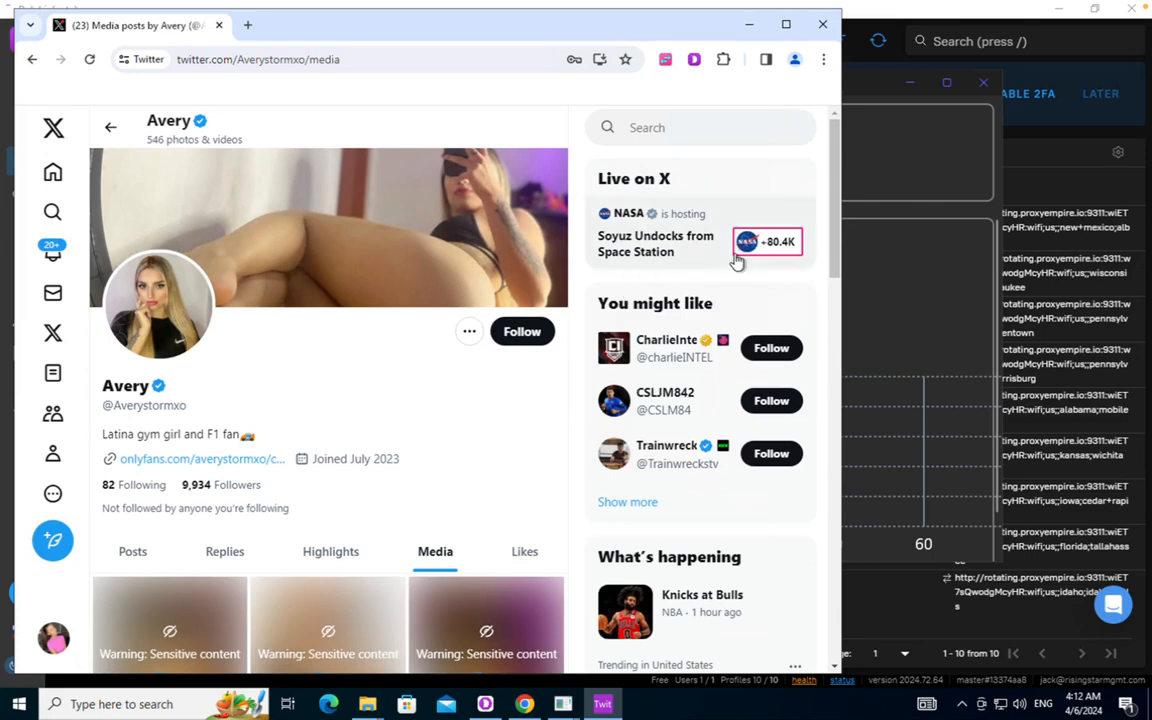
Review the one-drop Results Summary, then close the Chrome window and Tweet Riser
{"action": "left_click", "coordinate": [889, 263]}
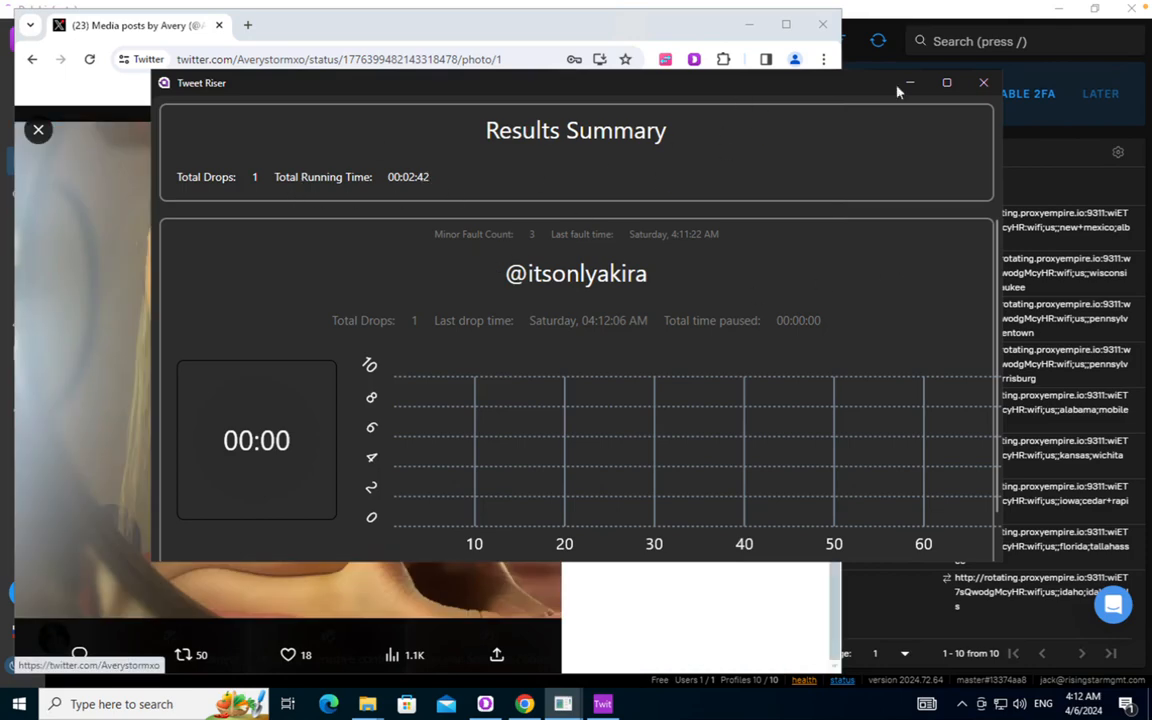
{"action": "left_click", "coordinate": [823, 25]}
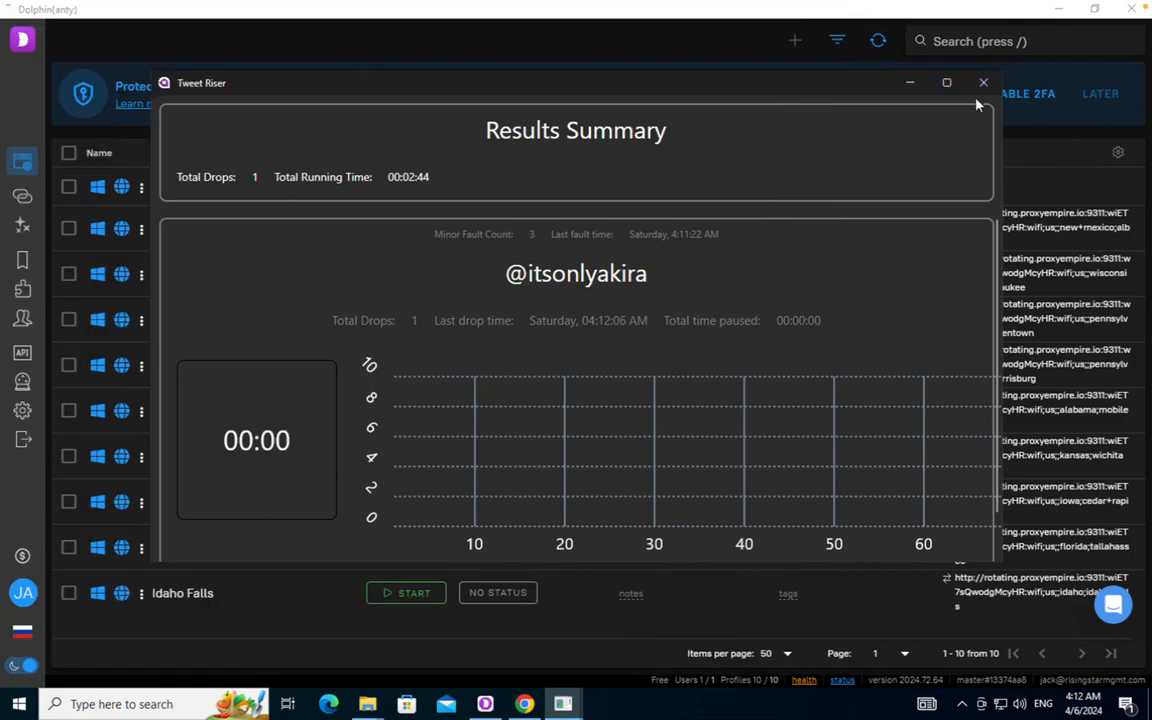
{"action": "left_click", "coordinate": [984, 84]}
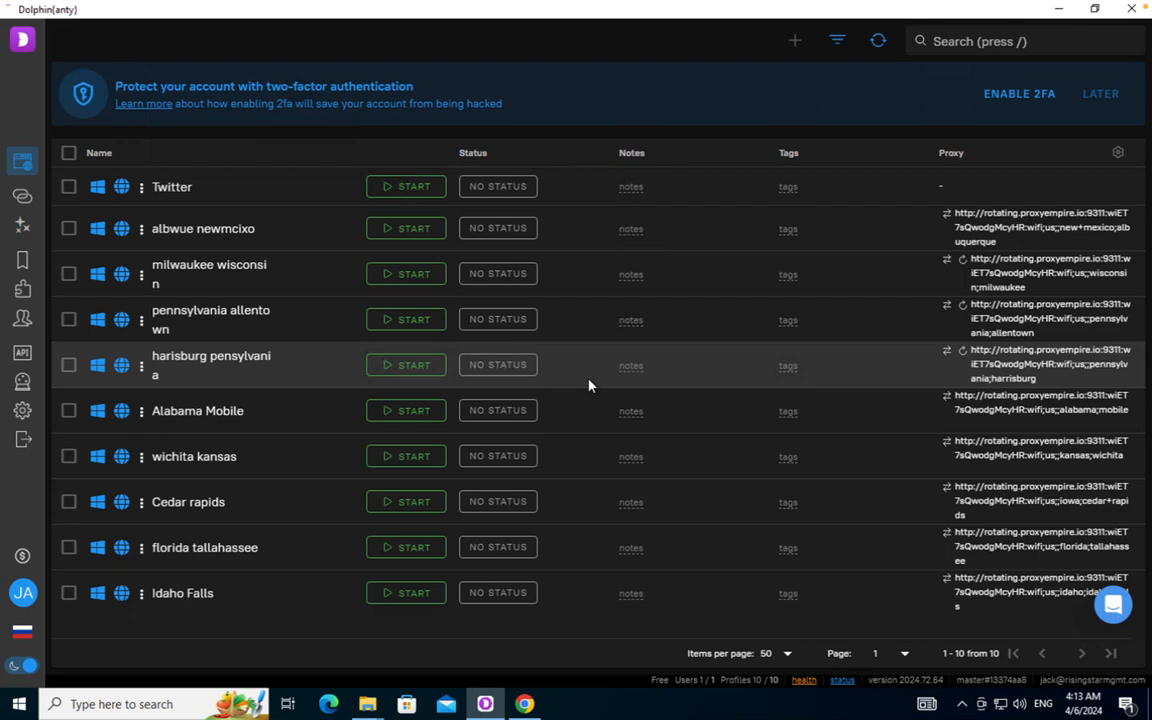
On the Mac desktop, load tweetriser.com in a new Chrome tab and open its live chat
{"action": "key", "text": "ctrl+Left"}
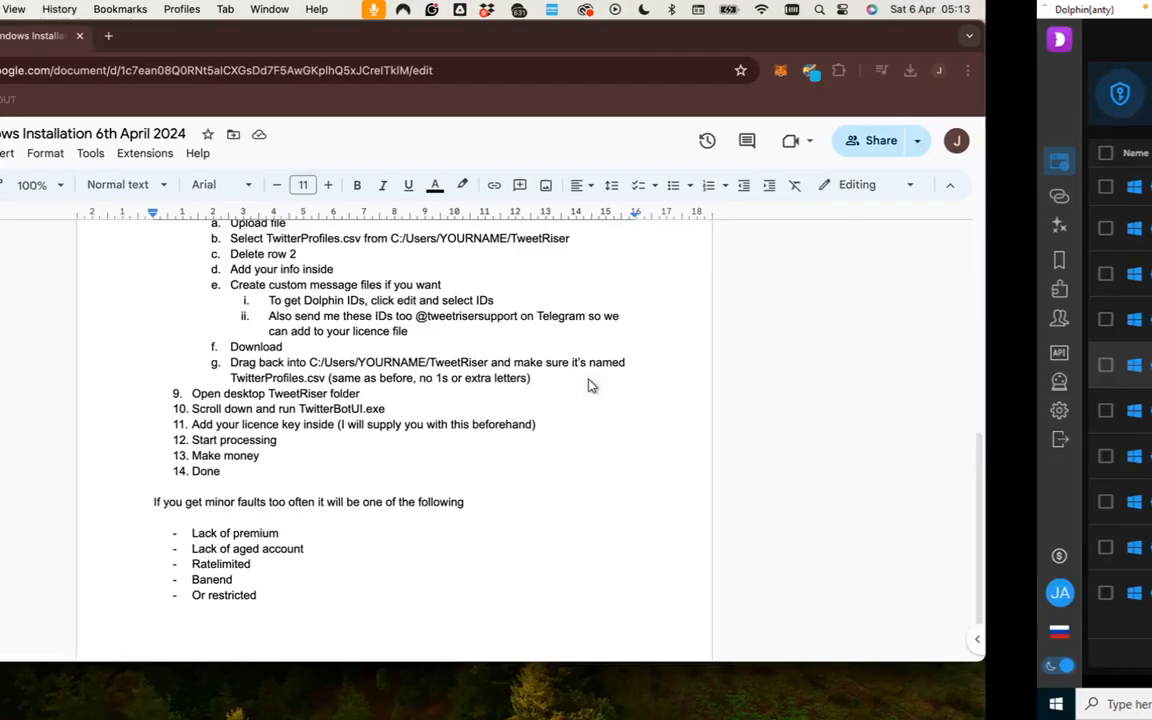
{"action": "left_click", "coordinate": [275, 35]}
{"action": "type", "text": "tw"}
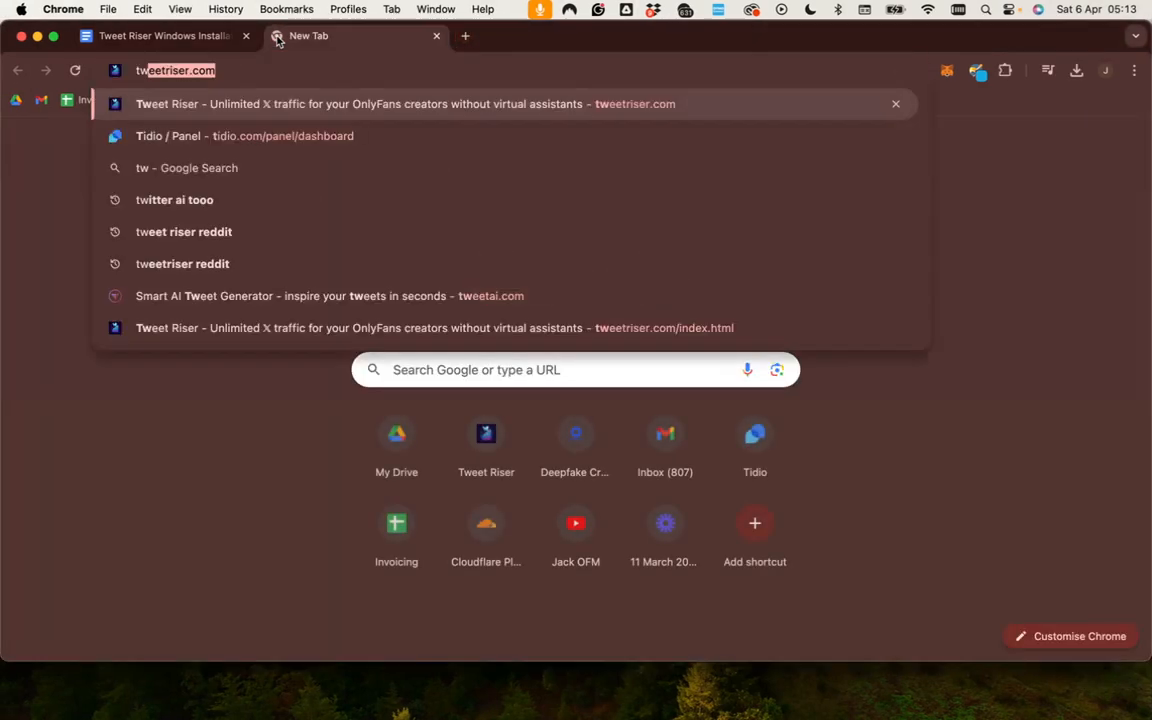
{"action": "key", "text": "Return"}
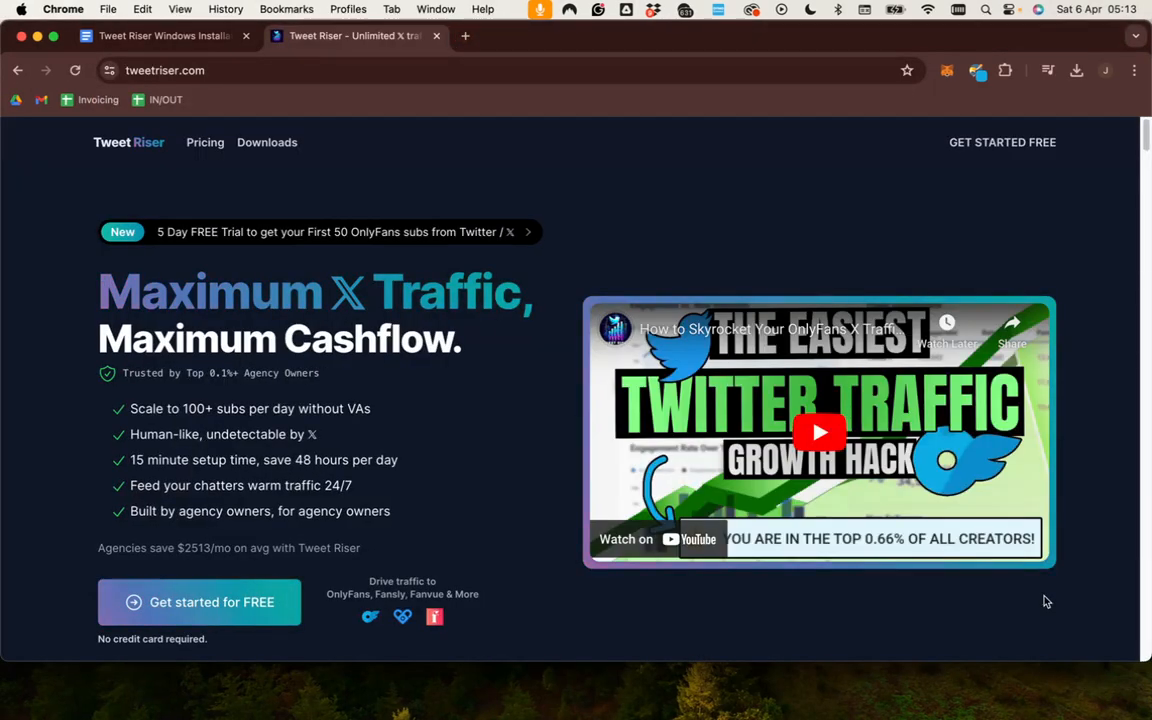
{"action": "left_click", "coordinate": [1095, 597]}
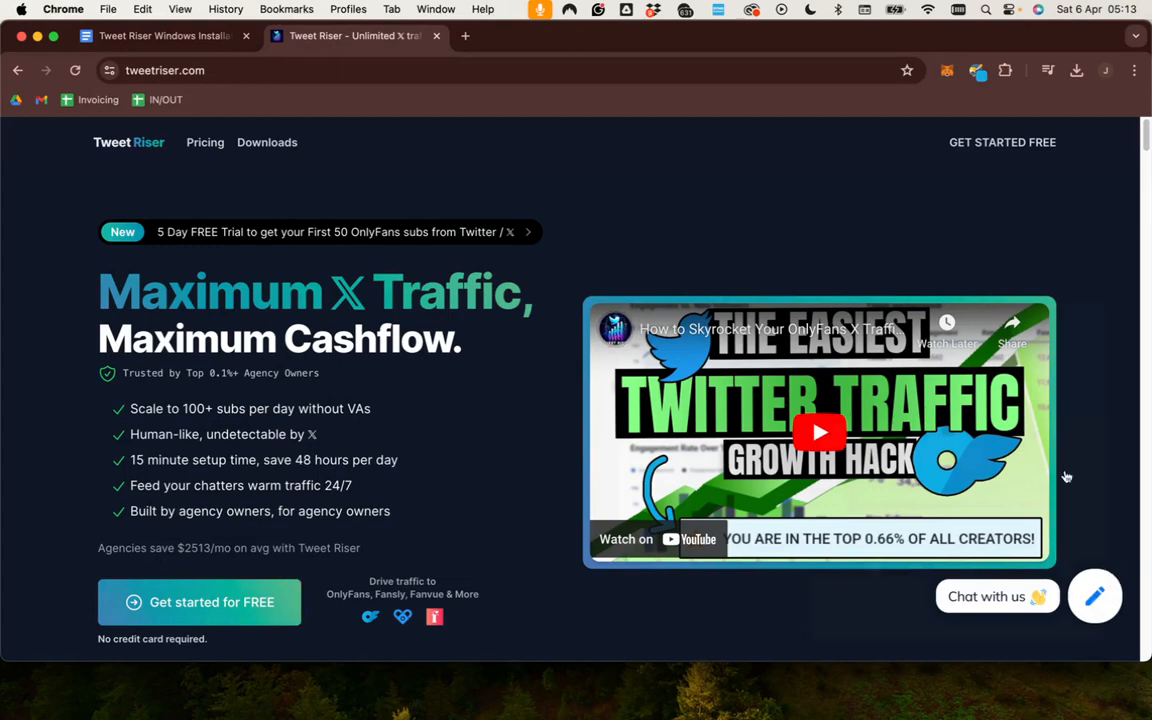